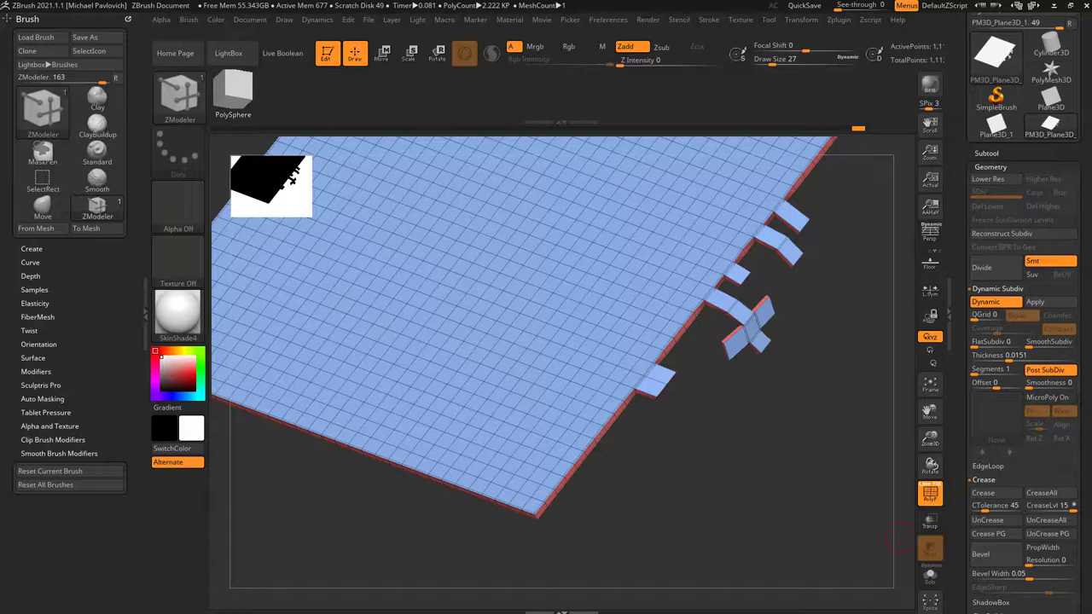
Step: Replace the docked Brush palette with the Dynamics palette in the tray
mouse_move(792, 428)
right_mouse_down()
mouse_move(816, 441)
mouse_move(799, 381)
right_mouse_up()
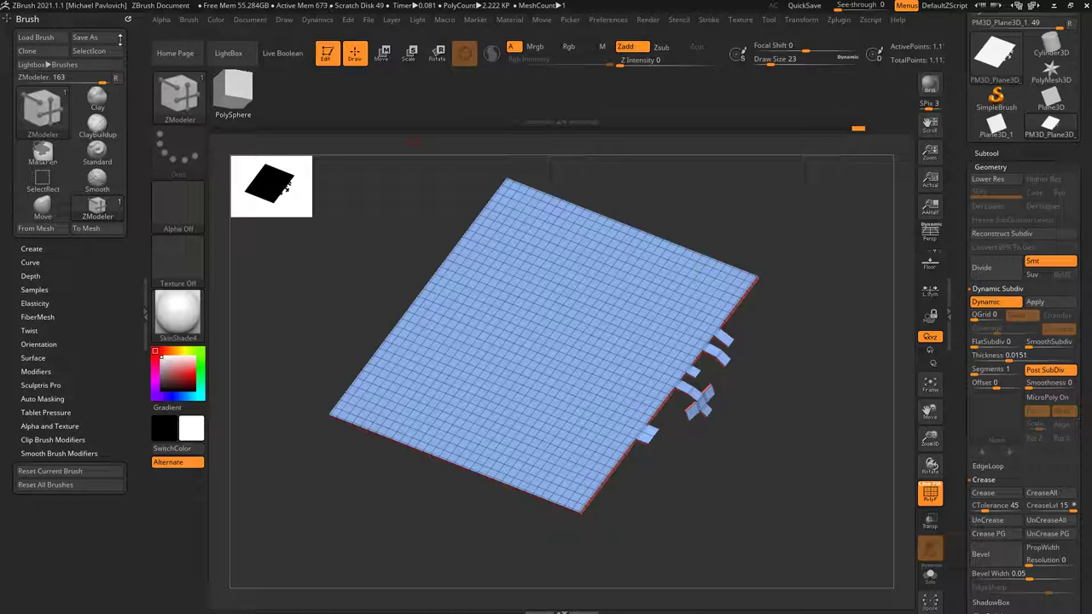
left_click(125, 17)
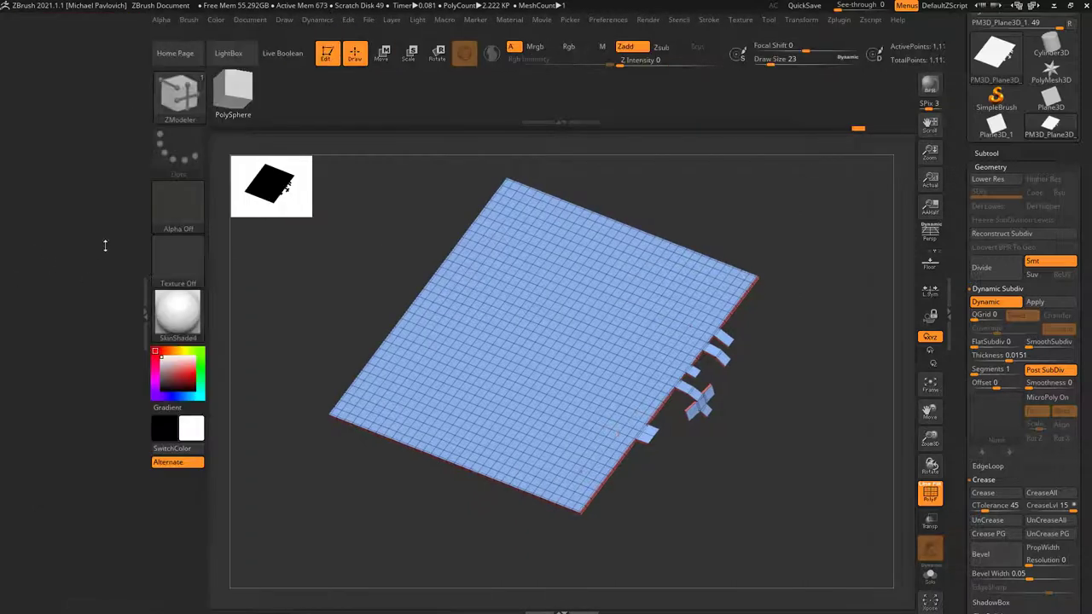
left_click(323, 22)
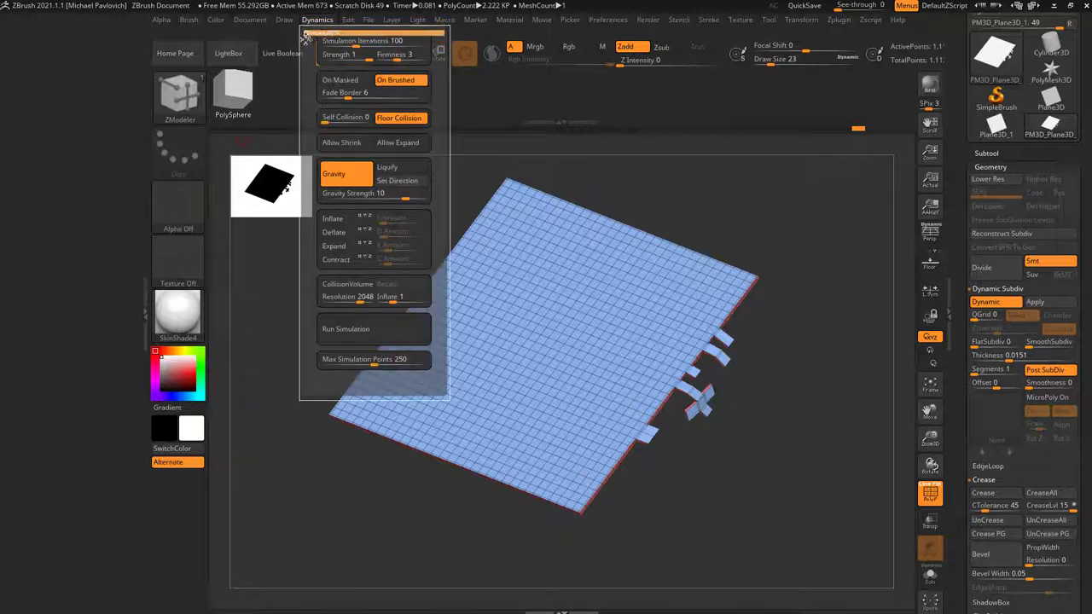
left_click_drag(306, 34, 207, 113)
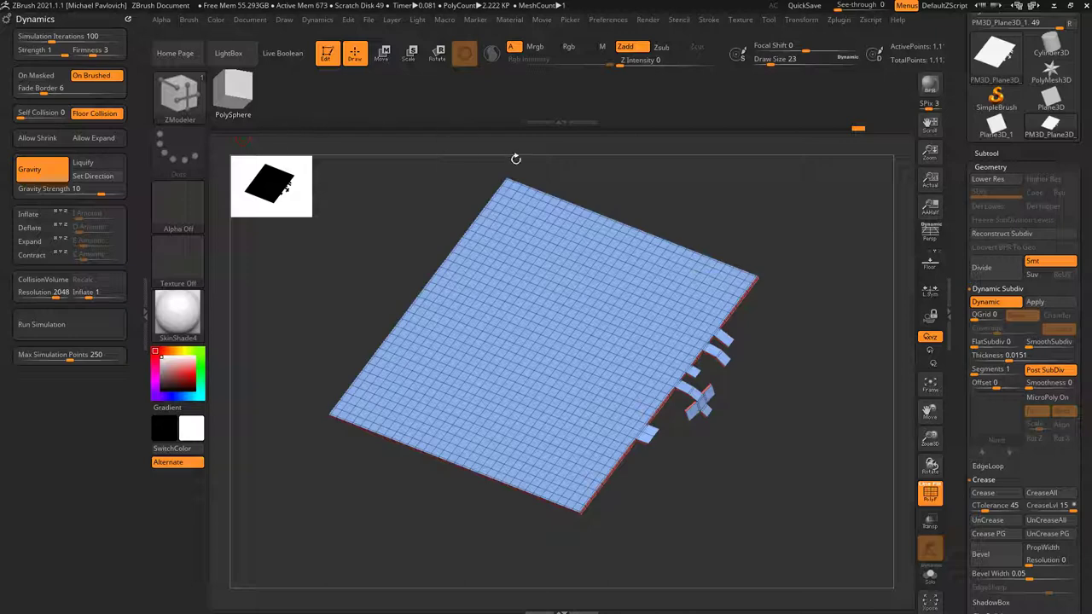
Step: Switch from the edited plane to the Plane3D_1 primitive and convert it to a PolyMesh3D
left_click_drag(858, 130, 217, 129)
left_click_drag(956, 154, 955, 321)
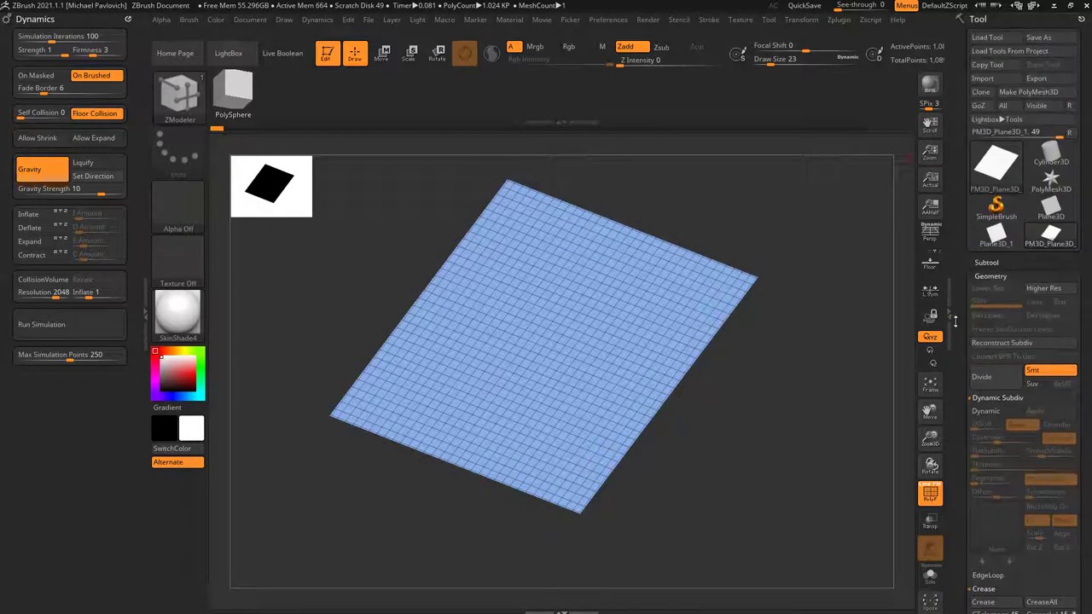
left_click(996, 163)
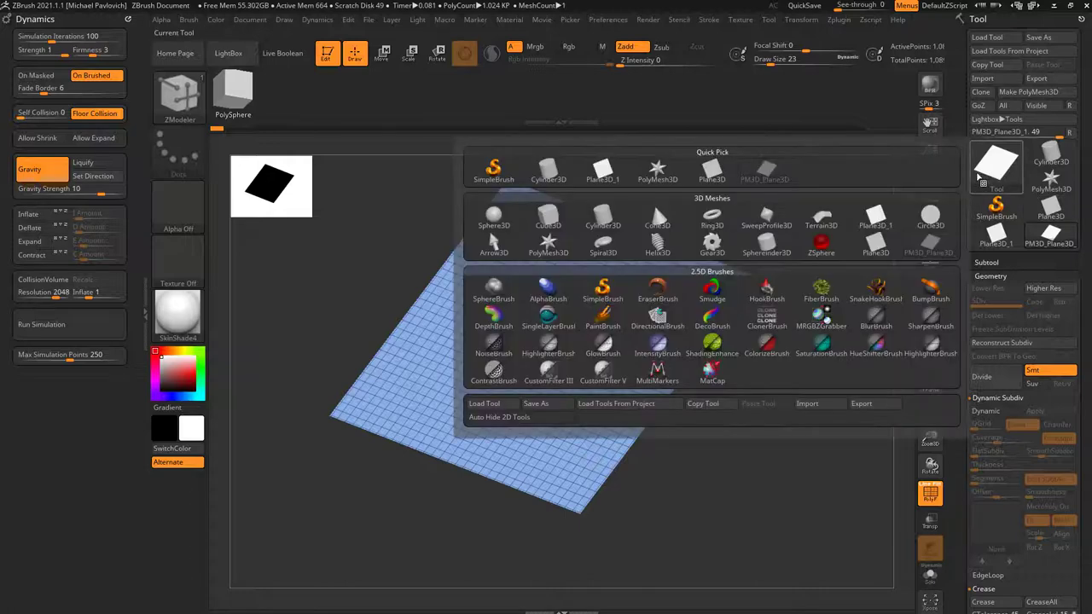
left_click(876, 213)
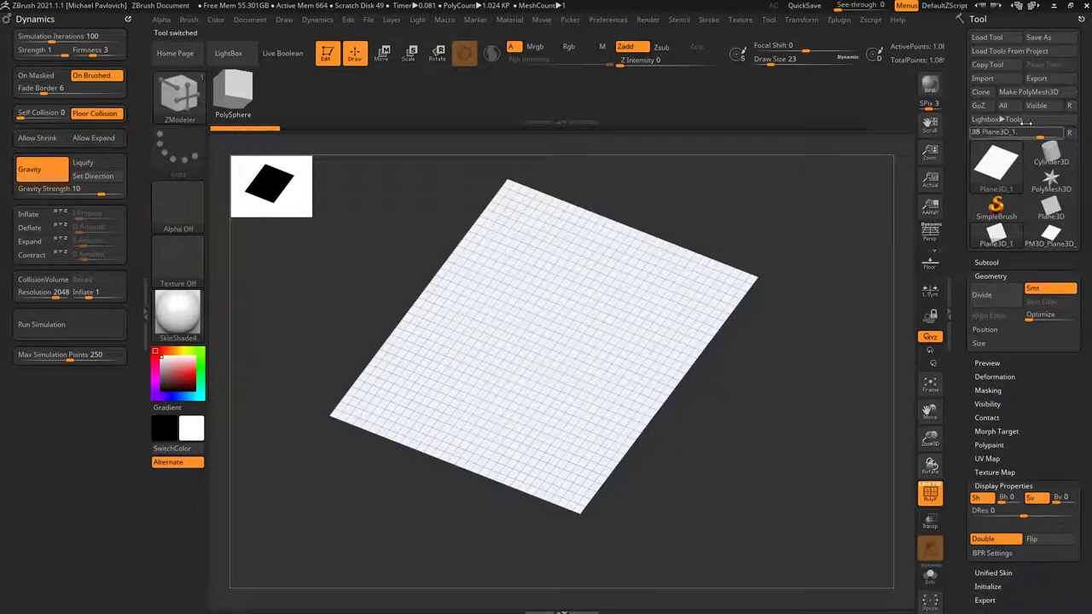
left_click(1028, 92)
left_click_drag(835, 331, 851, 363)
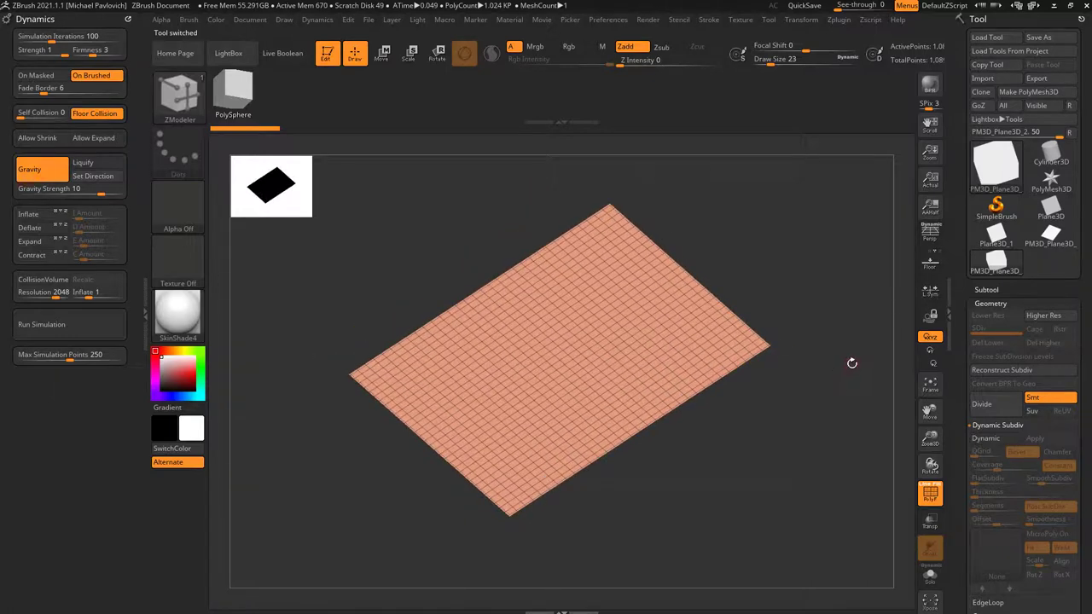
Step: Turn on the floor grid beneath the upright plane and set the draw size to 44
key("shift+p")
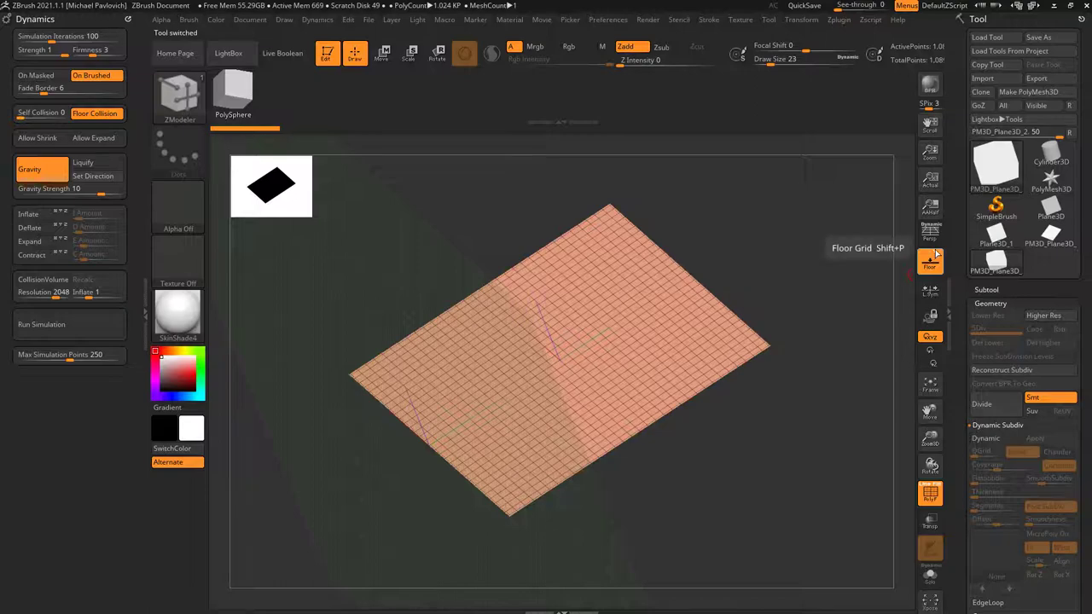
left_click_drag(816, 266, 757, 316)
mouse_move(614, 289)
left_mouse_down()
mouse_move(737, 277)
mouse_move(747, 305)
mouse_move(794, 295)
left_mouse_up()
key("s")
key("s")
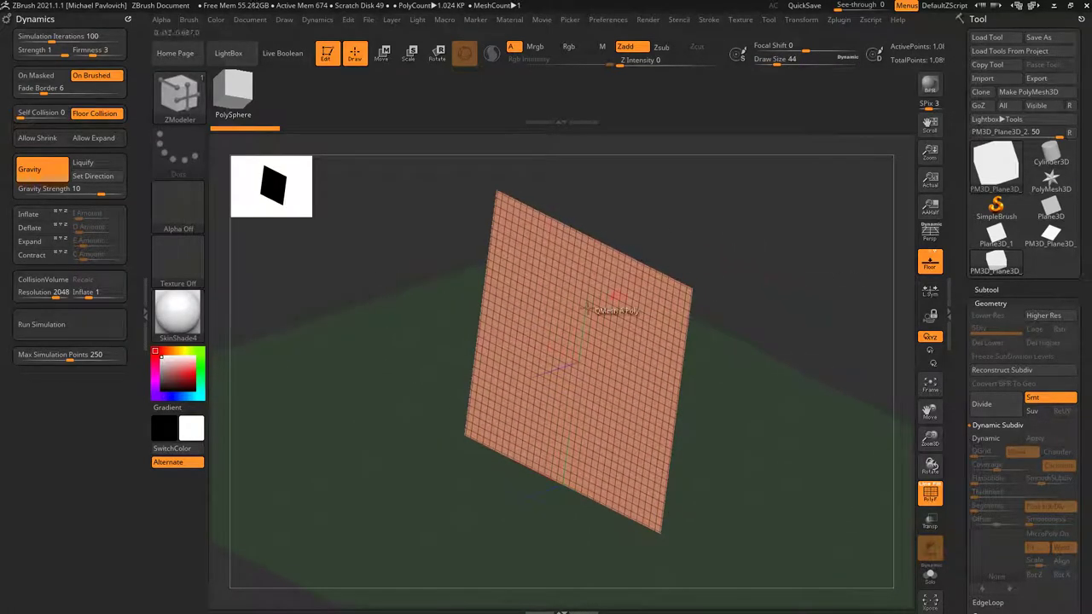
left_click_drag(406, 265, 398, 291)
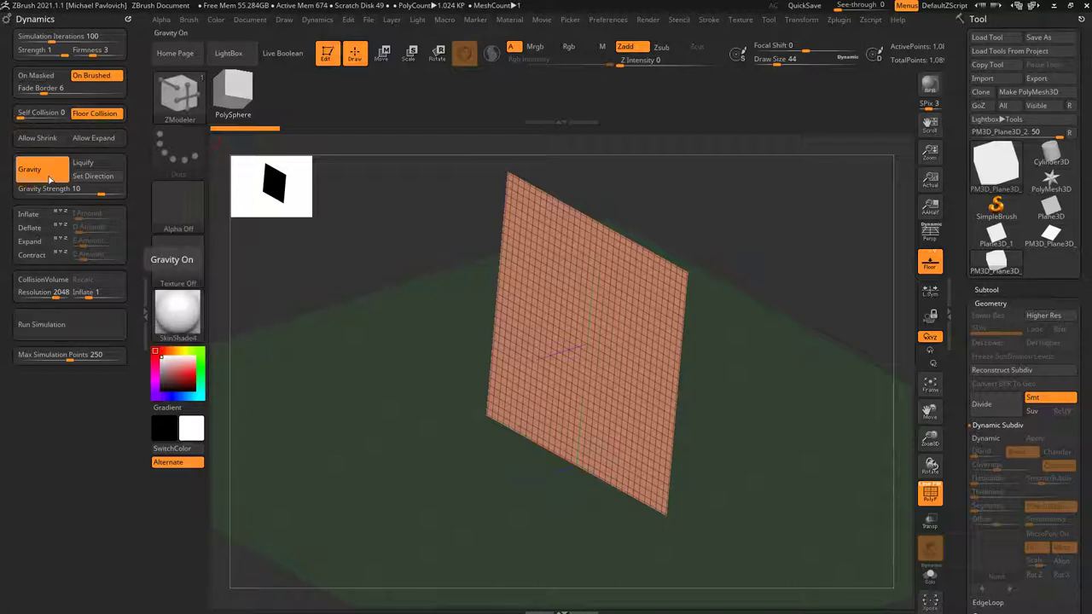
Step: Run the gravity simulation on the upright plane with floor collision enabled, and undo its result
left_click(69, 328)
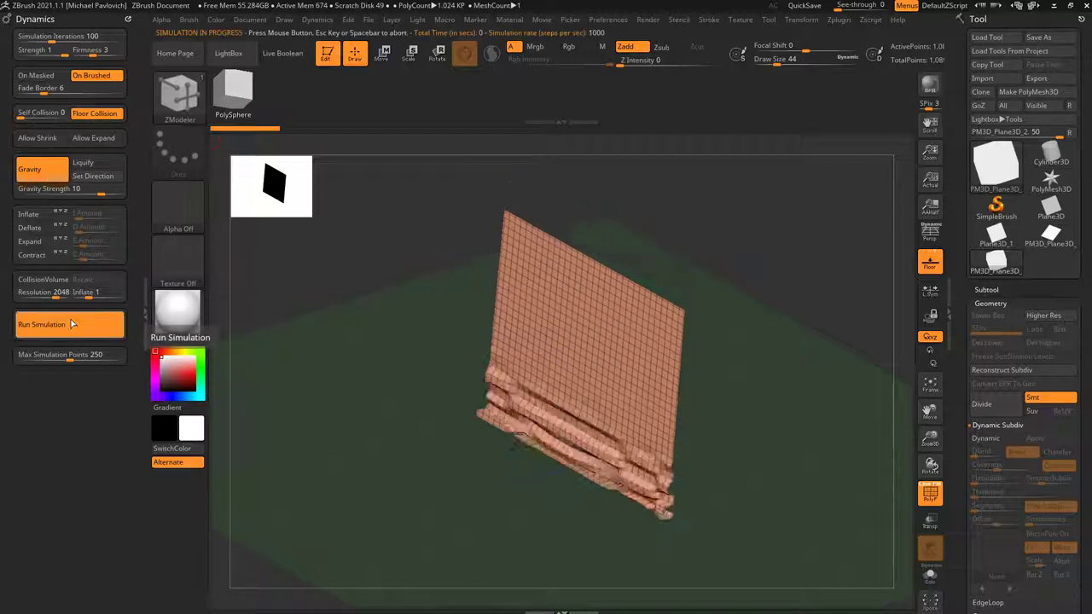
mouse_move(751, 370)
left_mouse_down()
mouse_move(777, 346)
mouse_move(787, 398)
mouse_move(772, 370)
mouse_move(797, 368)
mouse_move(761, 383)
left_mouse_up()
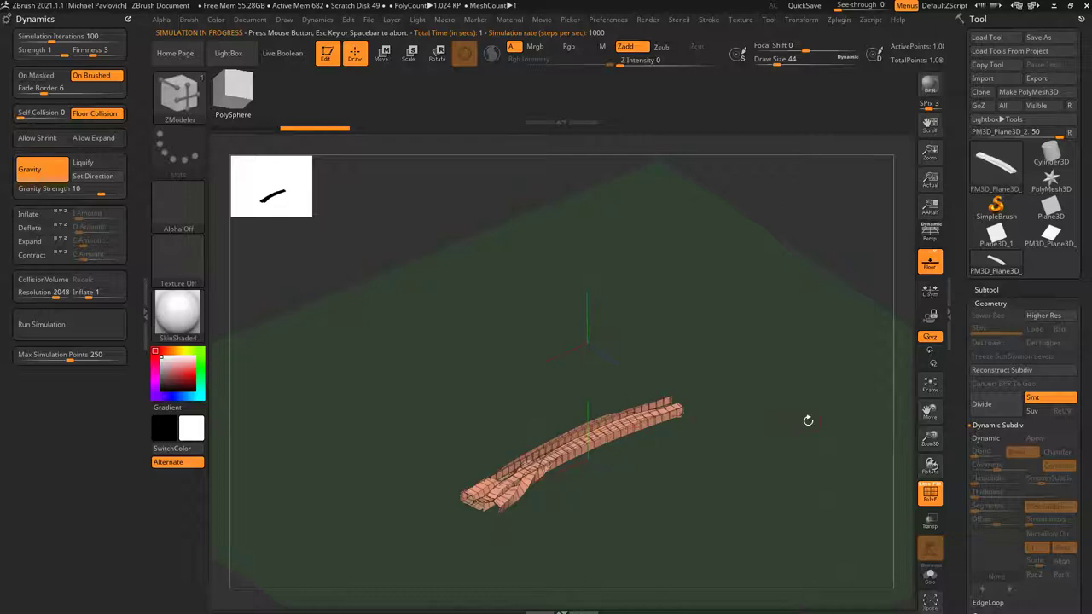
key("ctrl+z")
mouse_move(799, 424)
left_mouse_down()
mouse_move(794, 404)
mouse_move(748, 374)
left_mouse_up()
Step: Select the Standard brush with a draw size of 46 and apply the SketchShaded2 material to the plane
key("s")
key("b")
key("s")
key("t")
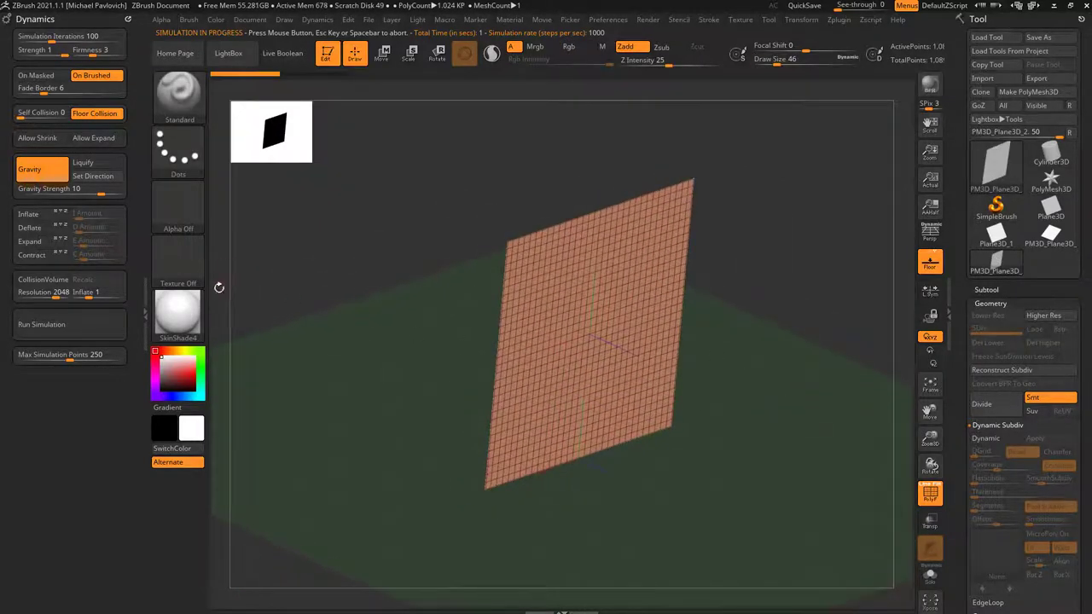
left_click(193, 312)
left_click(896, 408)
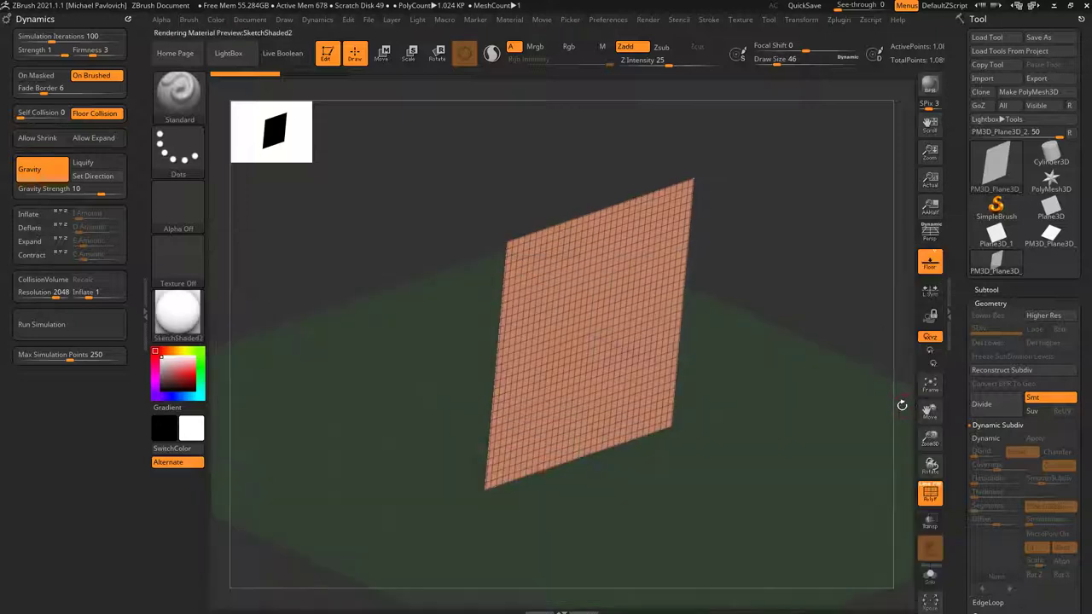
left_click_drag(857, 402, 801, 341)
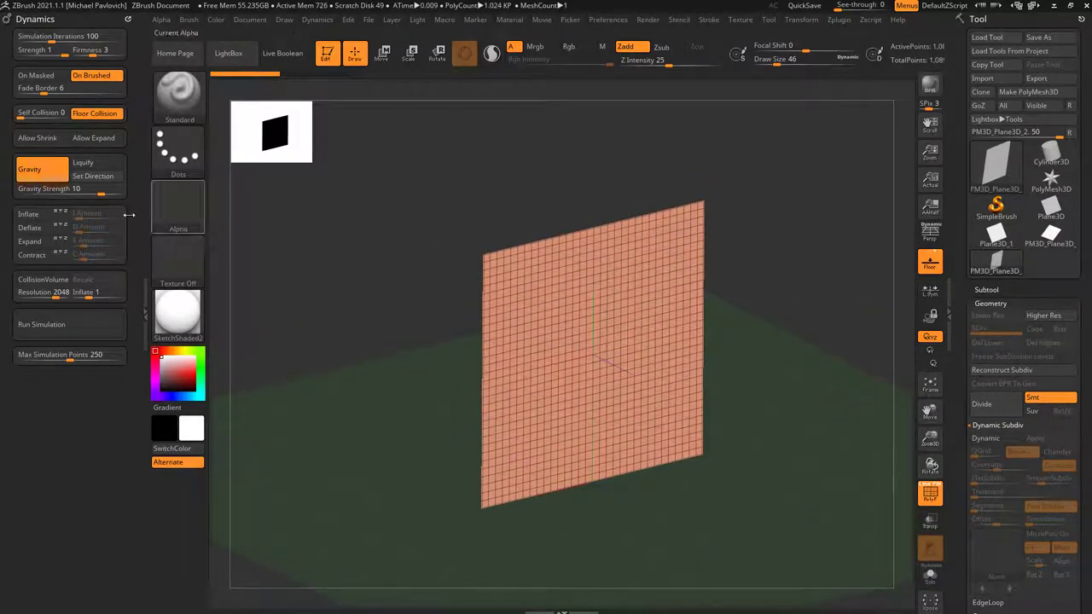
Step: Set Self Collision to 2, test it with a simulation run, and restore the upright plane
left_click(30, 114)
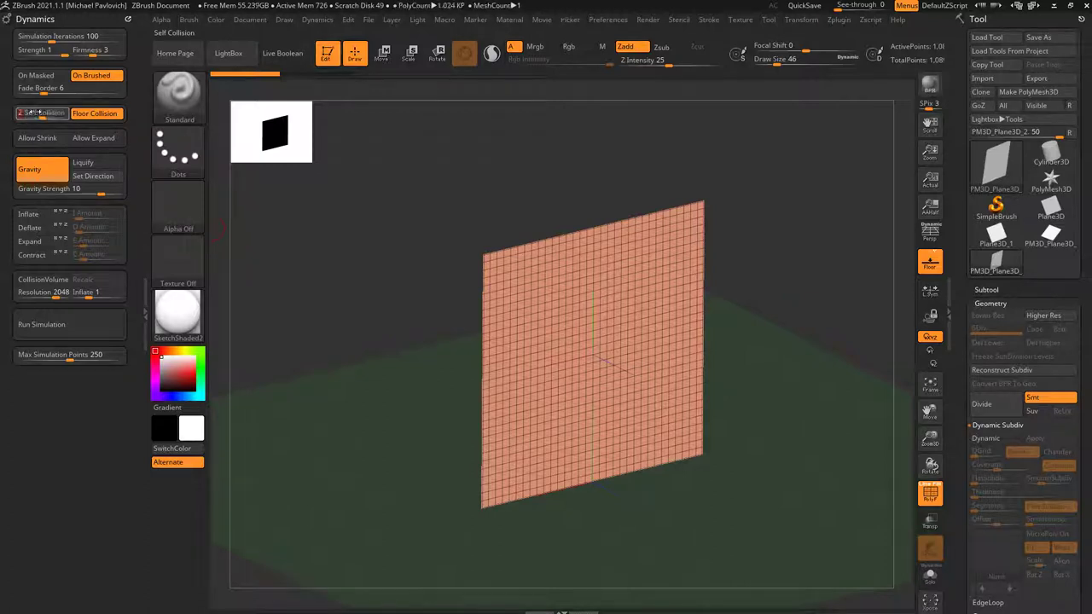
left_click(41, 324)
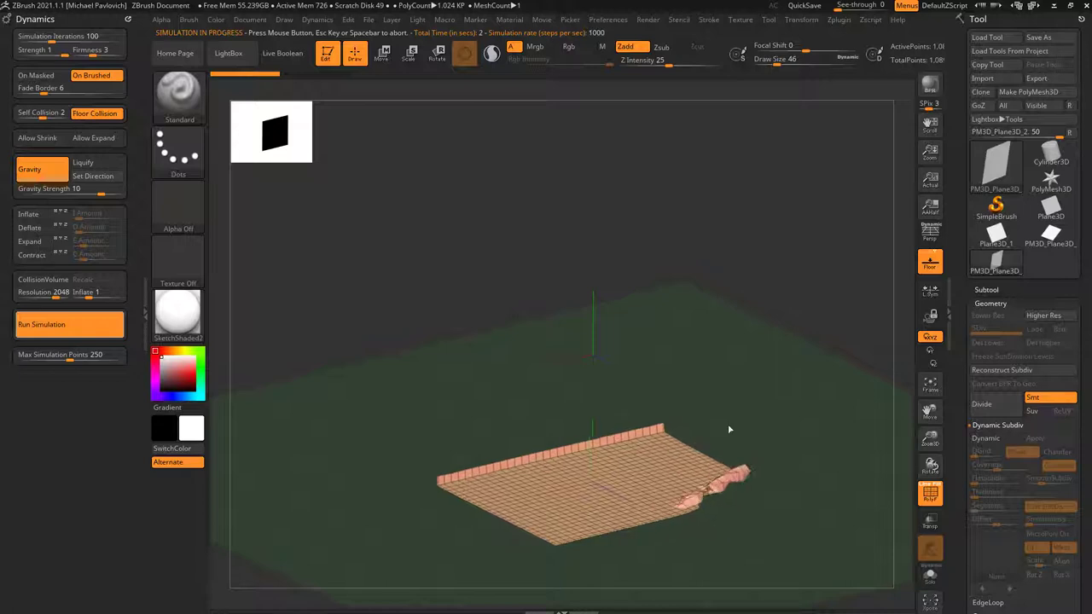
left_click(786, 413)
left_click_drag(786, 413, 538, 425)
left_click_drag(760, 408, 826, 439)
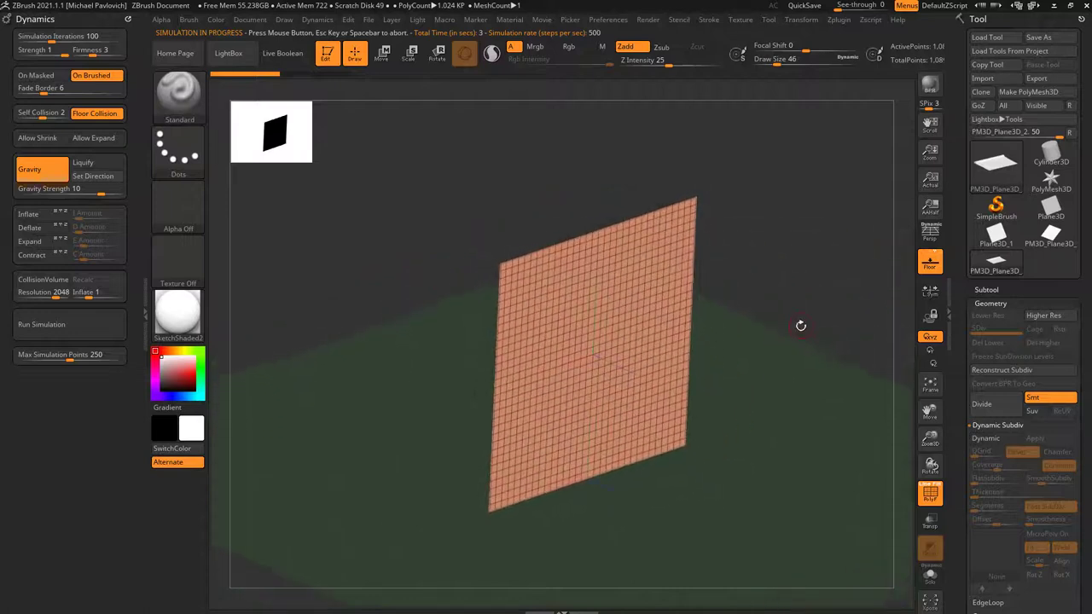
Step: Set Gravity Strength to 1.96345, test it with a simulation run, and undo the collapse
left_click_drag(100, 192, 92, 192)
left_click(83, 320)
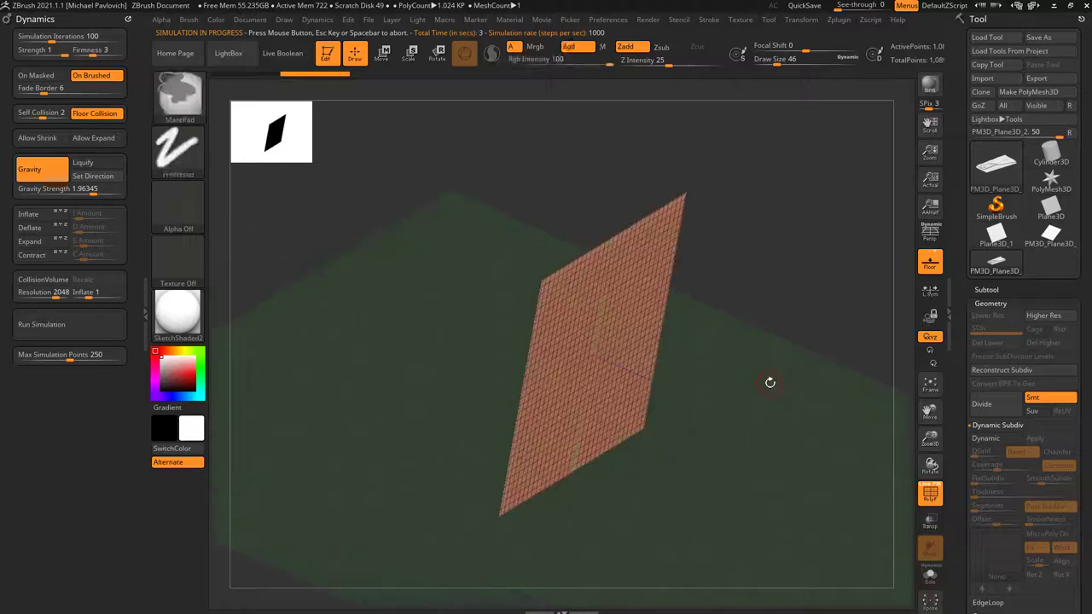
mouse_move(769, 382)
left_mouse_down()
mouse_move(780, 388)
mouse_move(750, 384)
mouse_move(744, 353)
left_mouse_up()
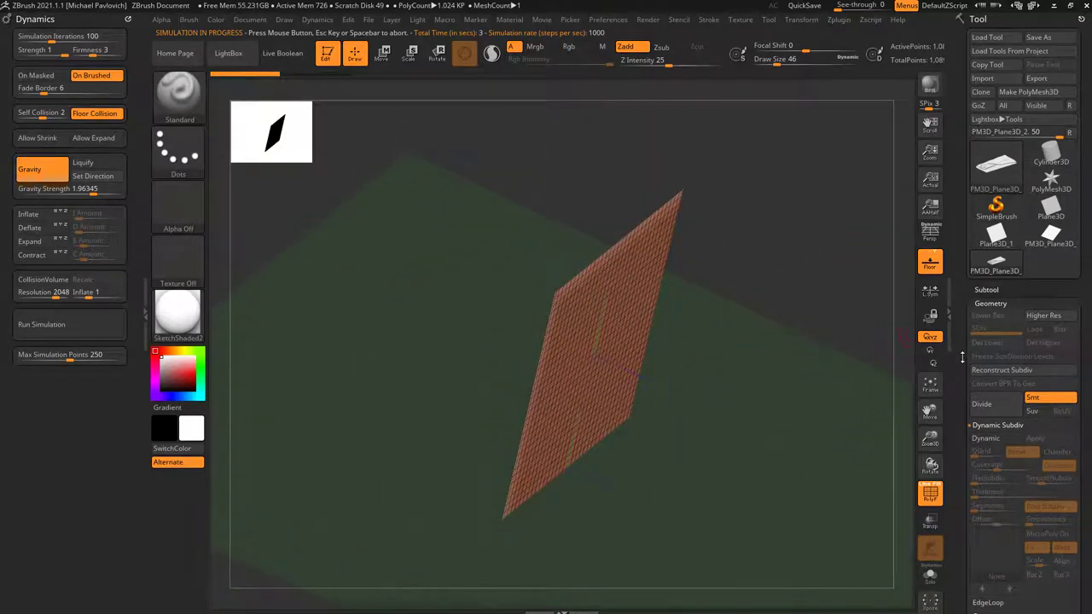
Step: Enable Dynamic Subdiv on the plane and set its Thickness to 0.00532
scroll(961, 359, "down", 5)
left_click_drag(843, 338, 855, 334)
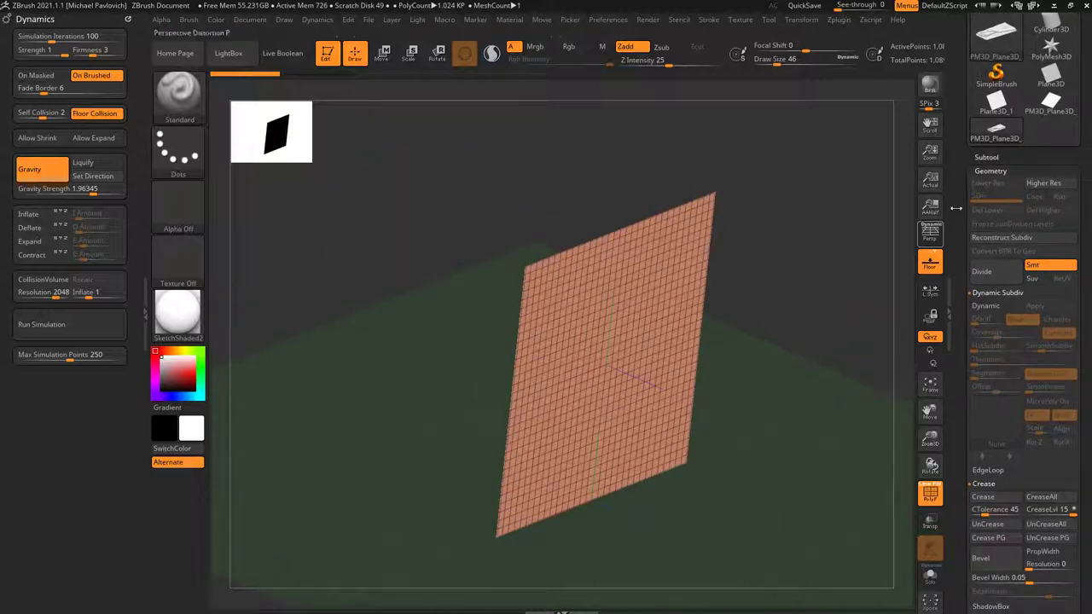
left_click(985, 305)
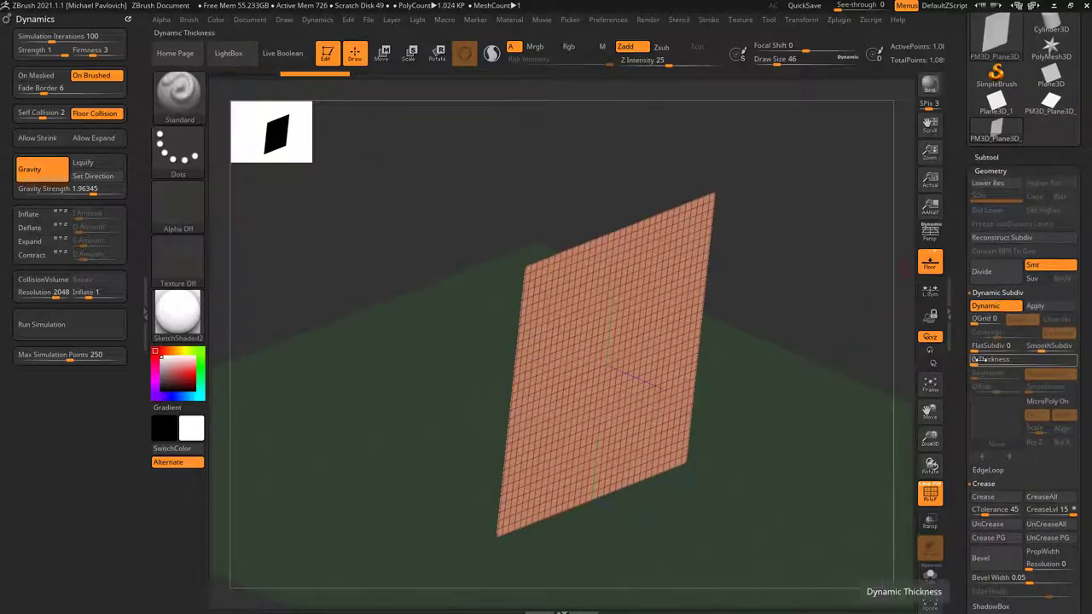
left_click(990, 359)
left_click(1000, 360)
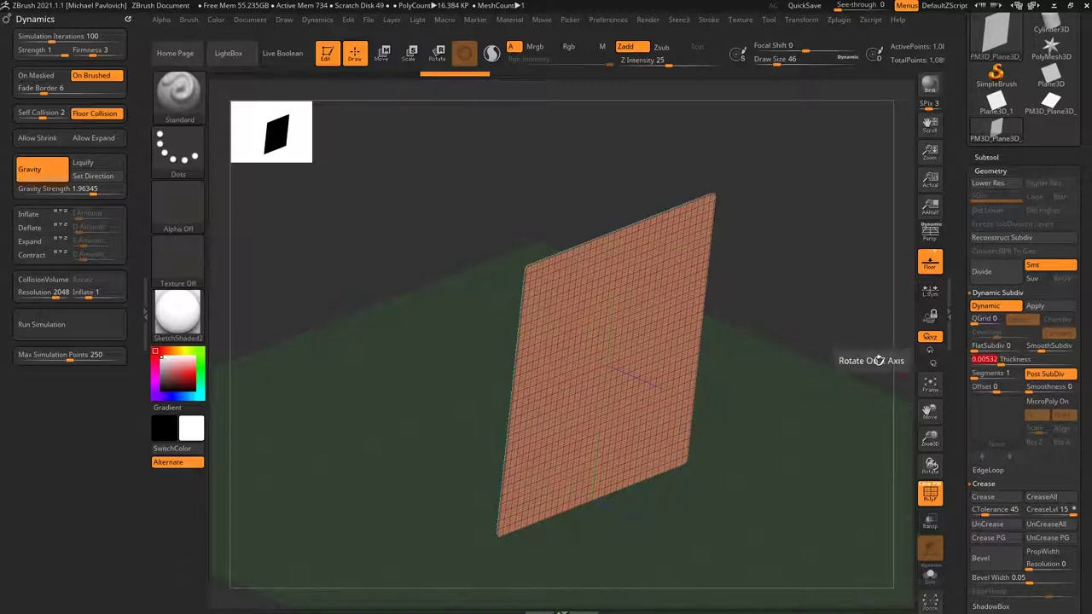
left_click_drag(878, 359, 855, 350)
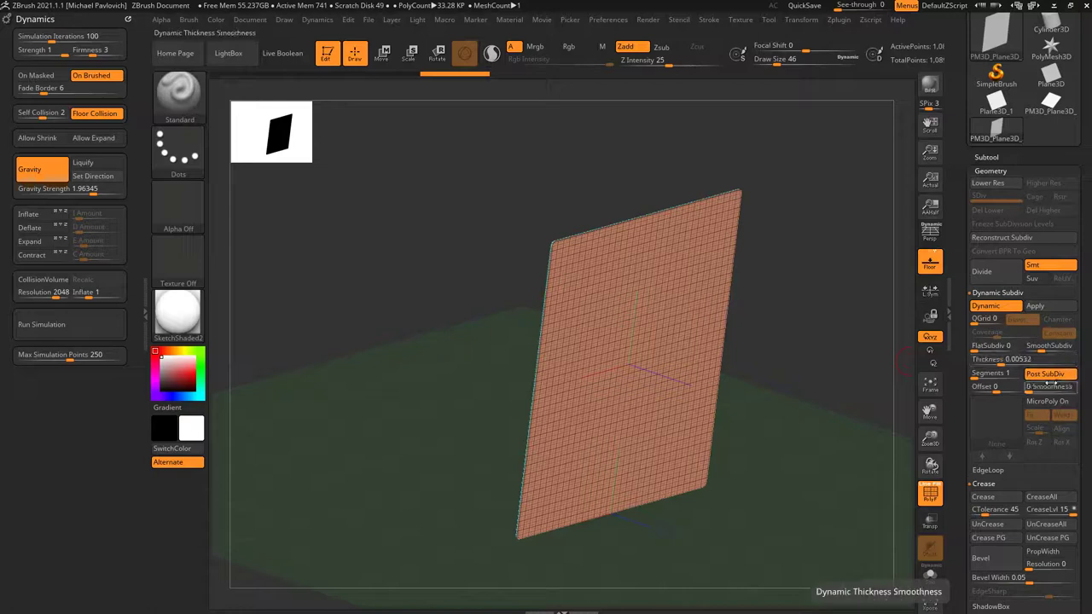
left_click_drag(882, 351, 897, 419)
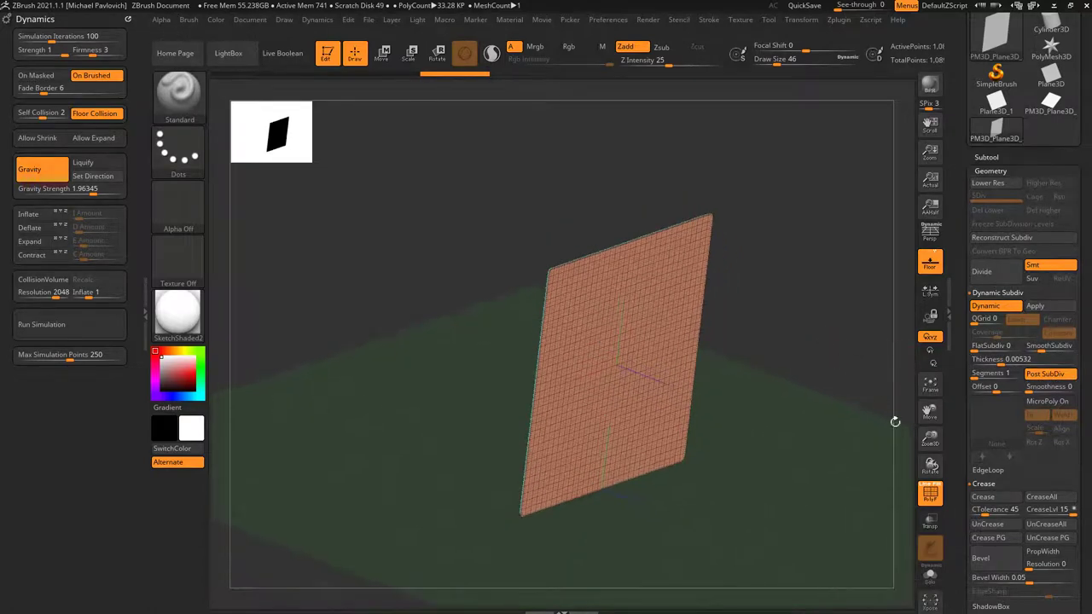
Step: Turn off the polyframe display and give the plane the StartupMaterial
left_click(928, 492)
left_click(177, 314)
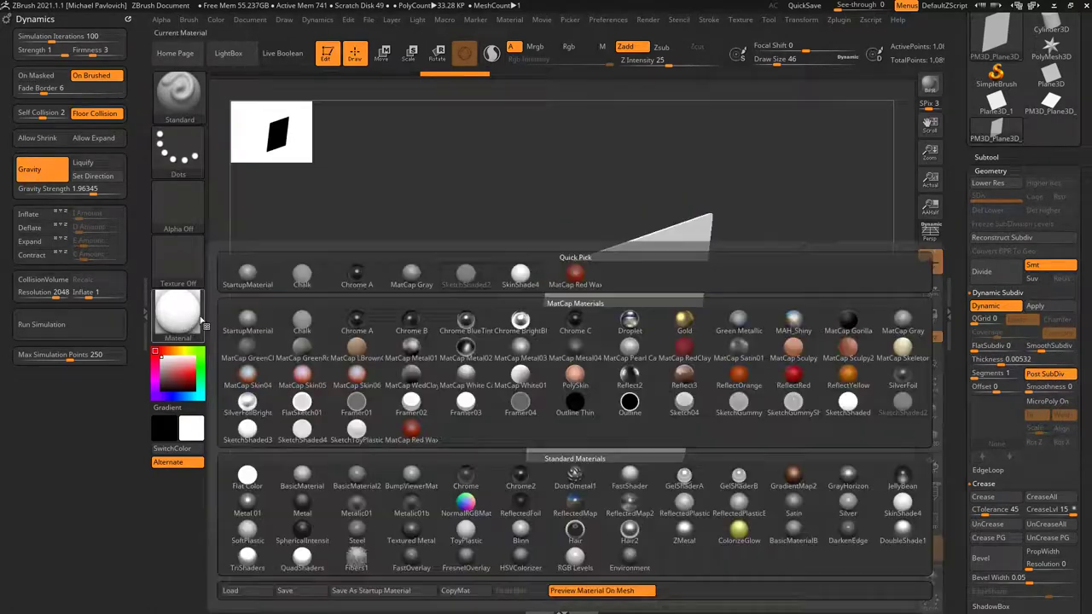
left_click(248, 271)
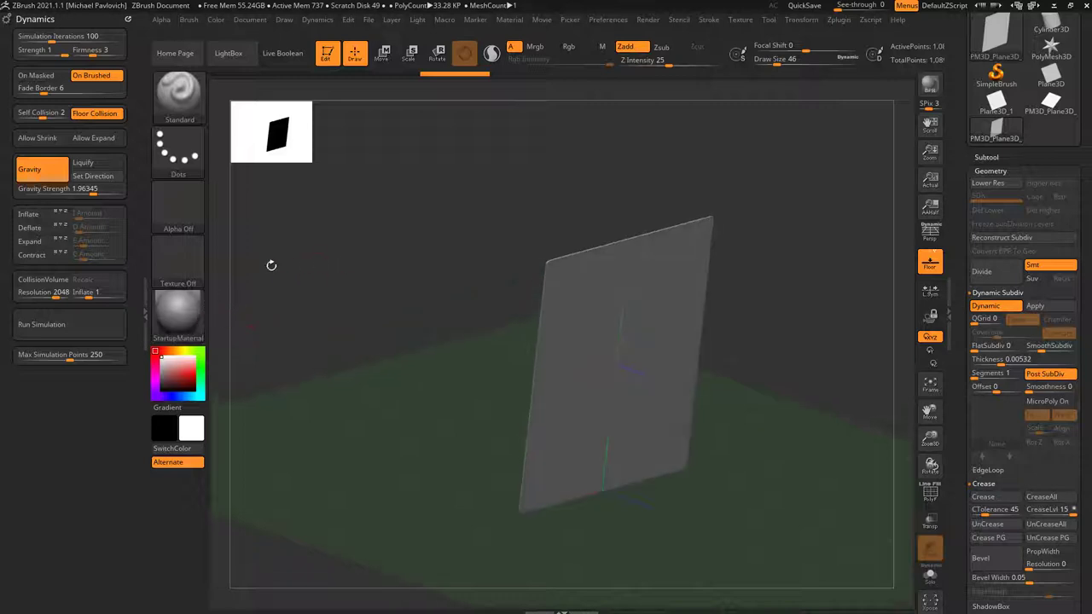
Step: Run the gravity simulation on the thickened cloth until it folds on the floor, and undo the result
left_click(70, 325)
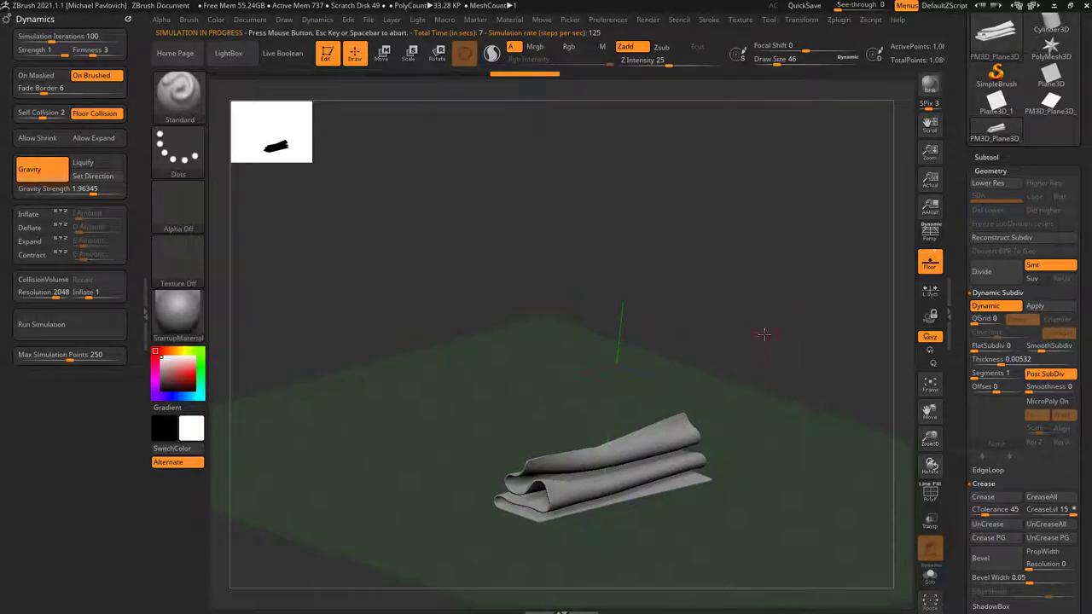
left_click_drag(764, 334, 792, 353)
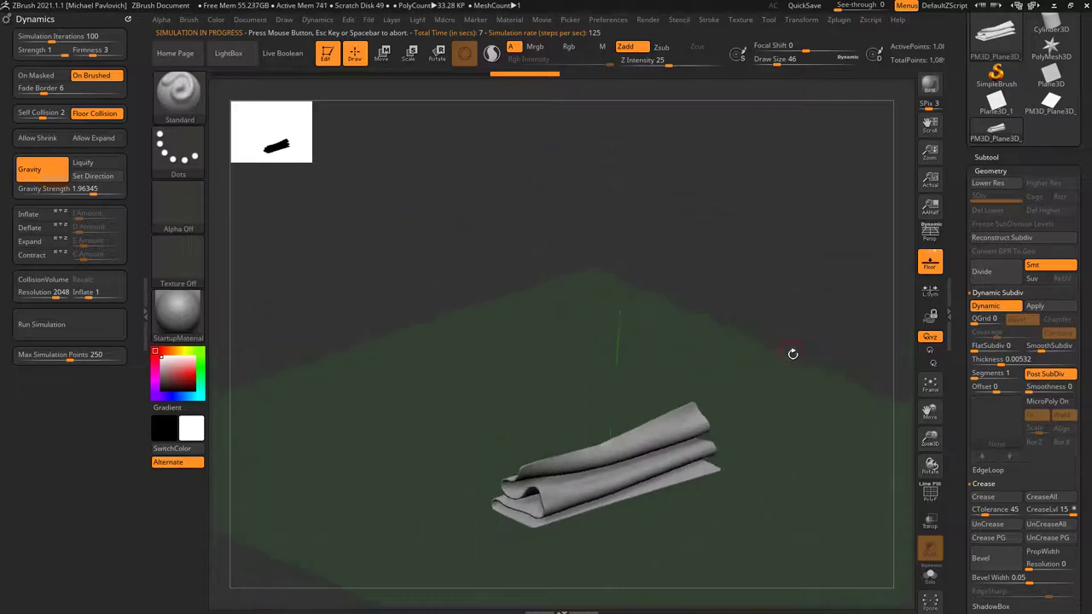
key("ctrl+z")
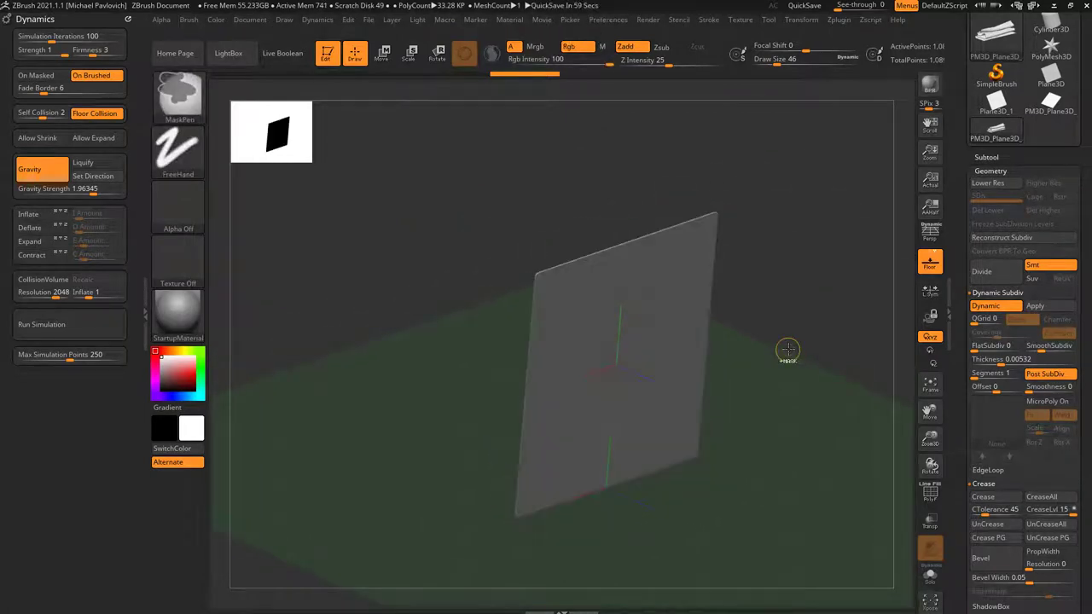
key("ctrl+z")
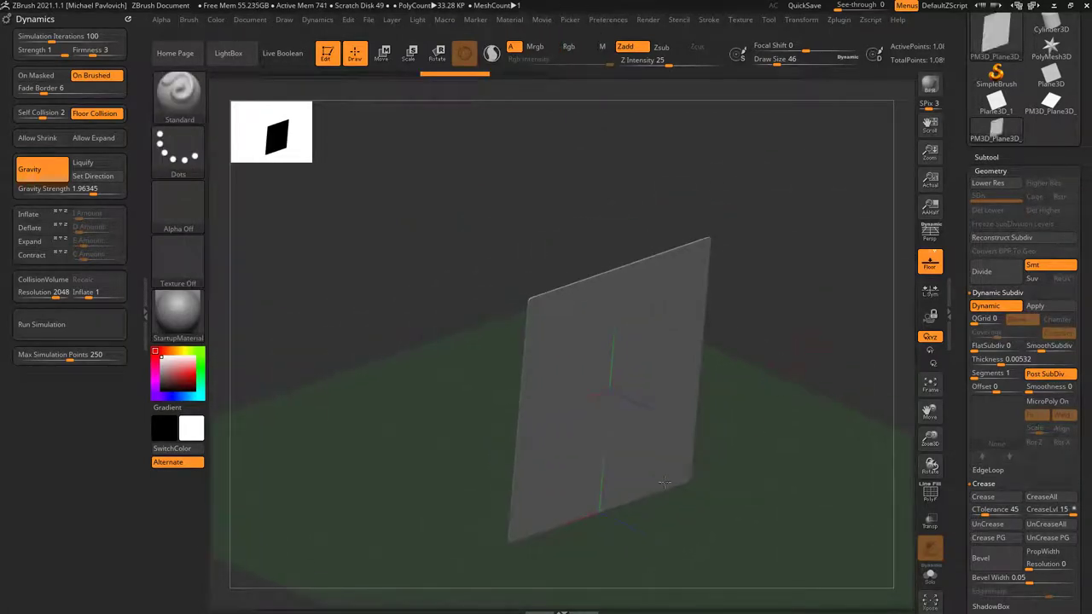
mouse_move(796, 369)
left_mouse_down()
mouse_move(805, 348)
mouse_move(578, 379)
left_mouse_up()
Step: Set the draw size to 87
key("s")
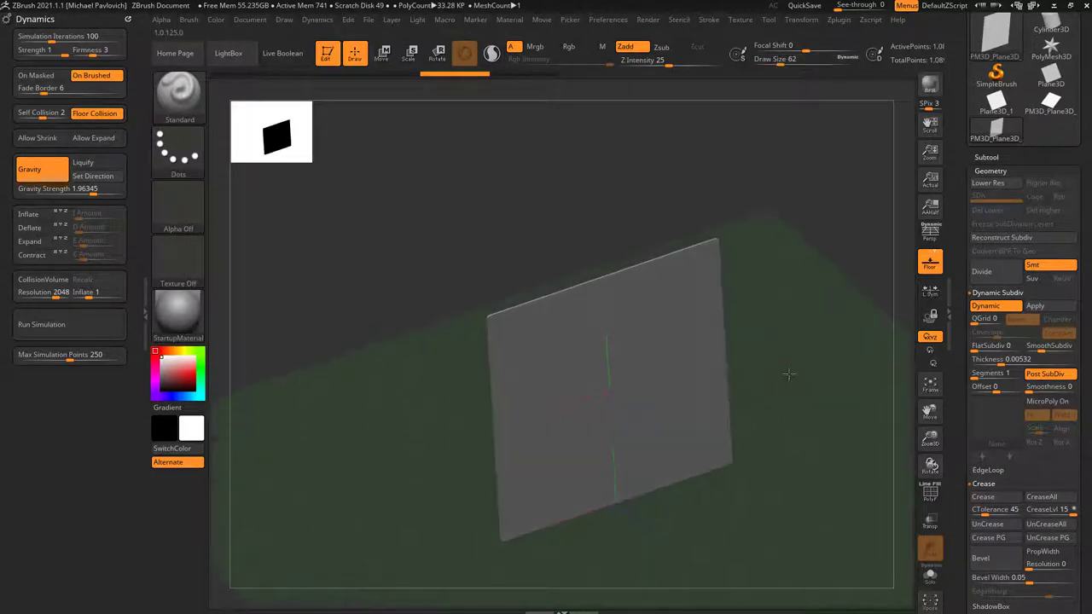
key("s")
left_click_drag(789, 373, 793, 368)
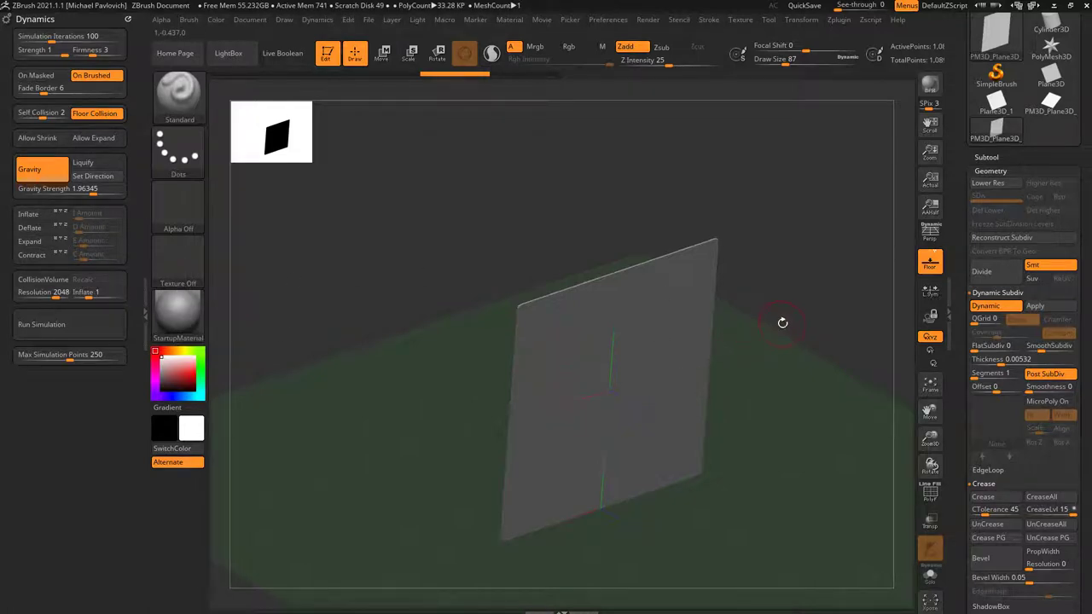
Step: Load the Dog.ZTL model from the LightBox tool library into the canvas
key("comma")
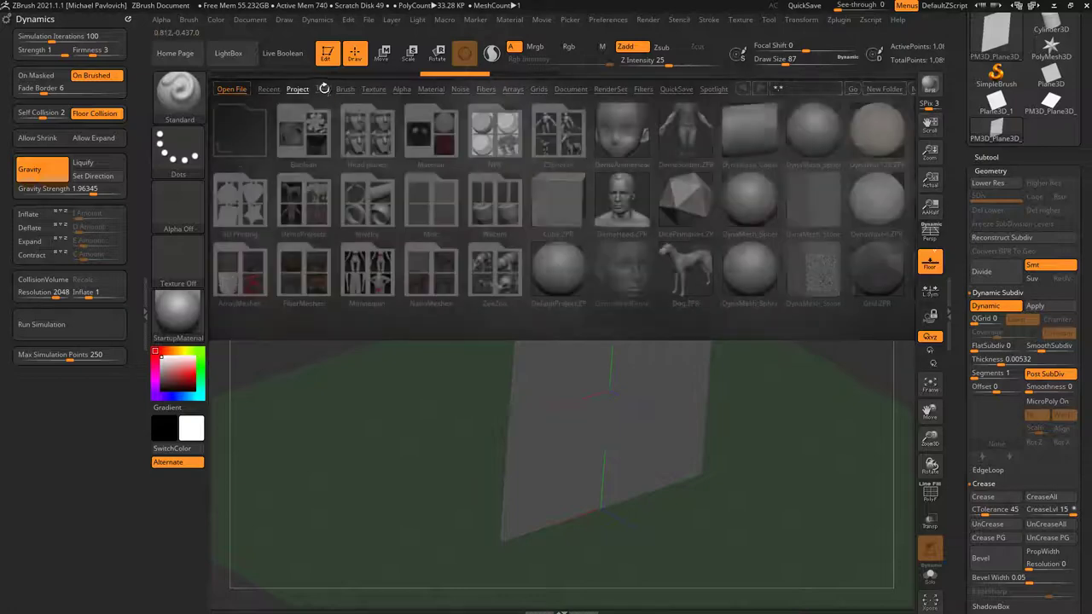
left_click(321, 89)
double_click(367, 266)
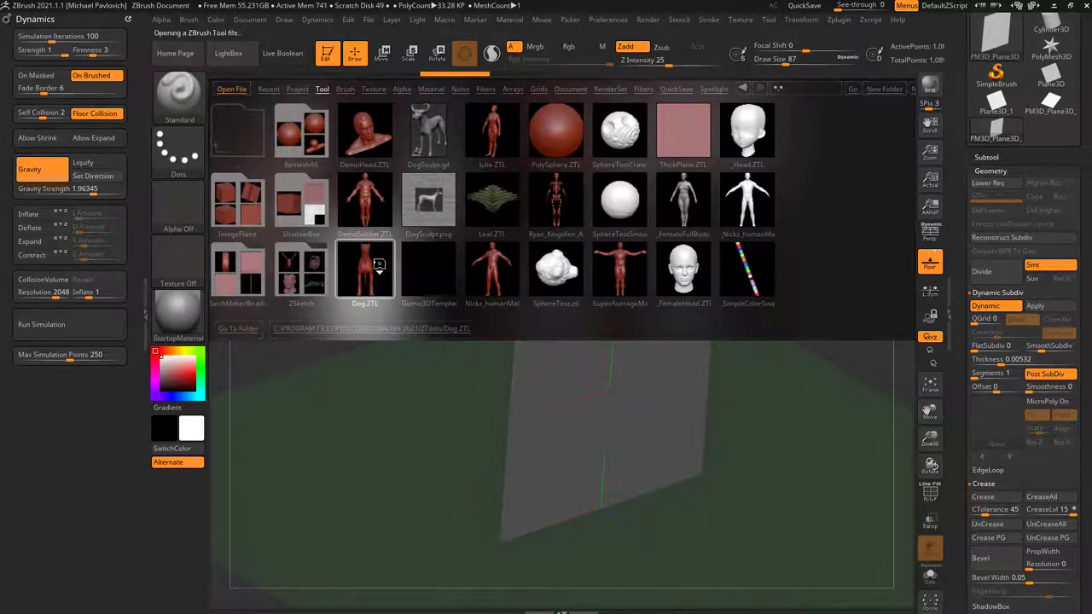
key("comma")
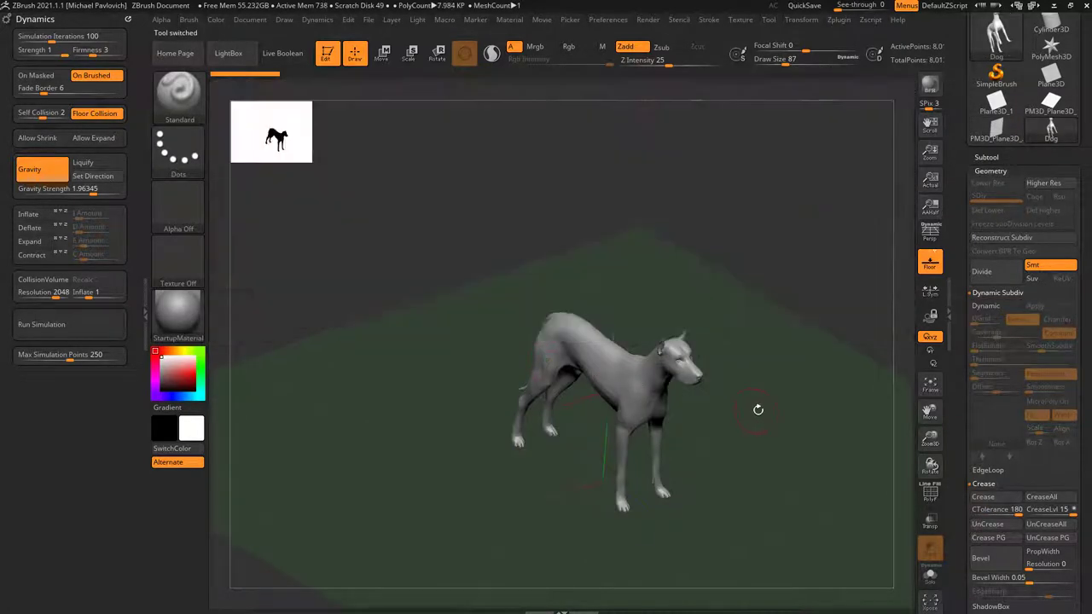
Step: Expand the subtool list, run the gravity simulation on the dog model, and undo the result
left_click_drag(759, 409, 736, 385)
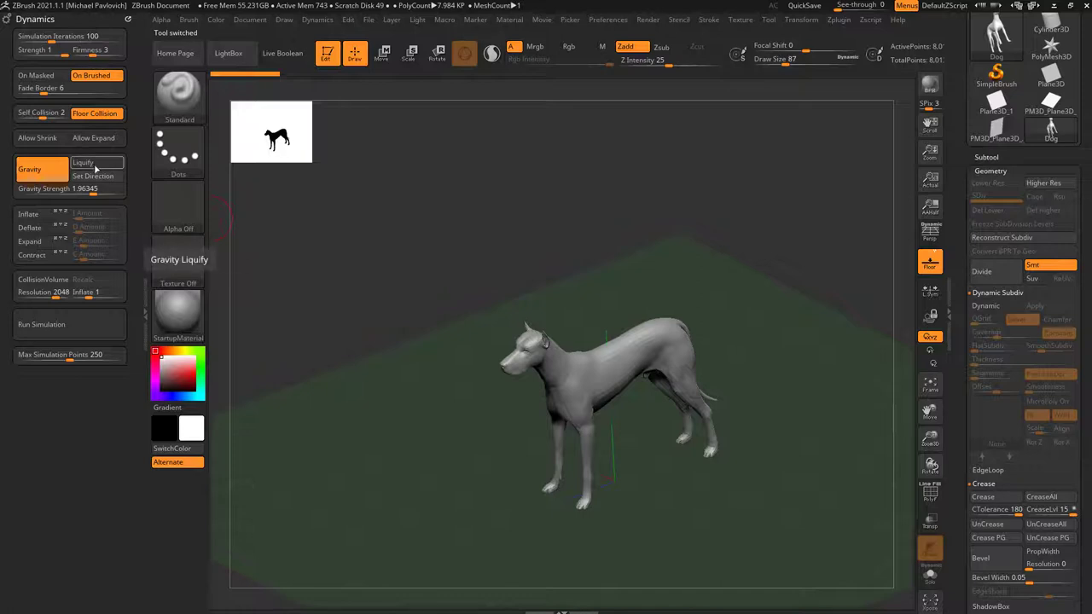
left_click_drag(281, 183, 420, 216)
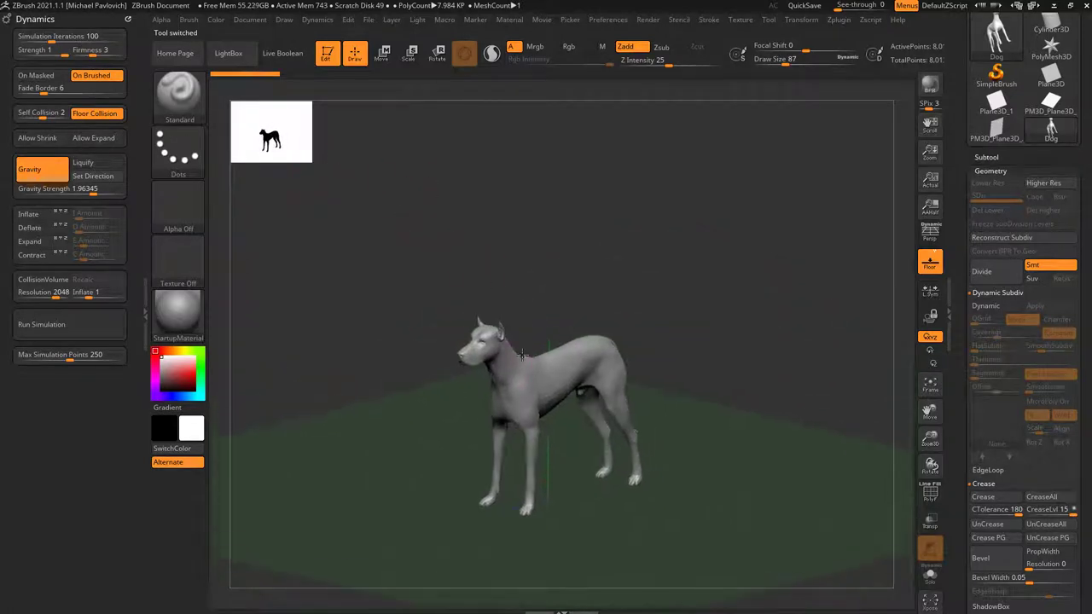
left_click(986, 158)
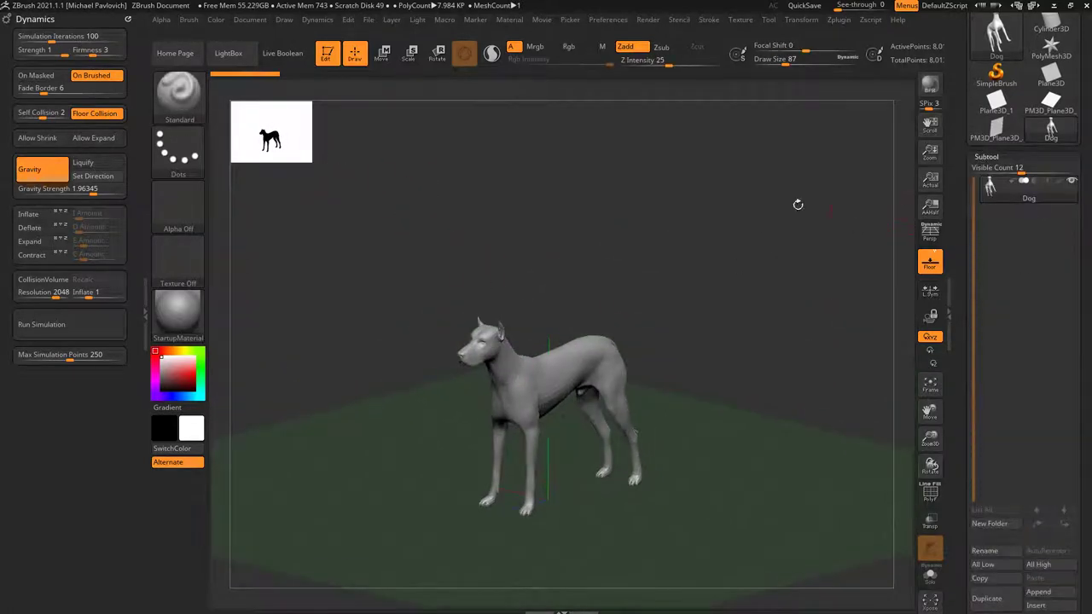
left_click_drag(798, 205, 607, 209)
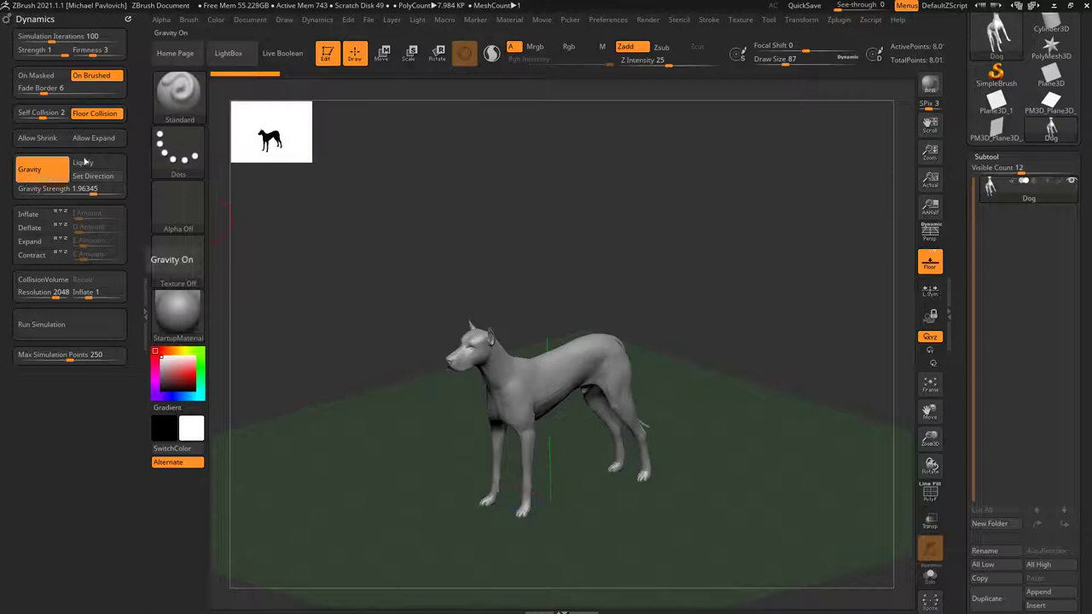
left_click(68, 329)
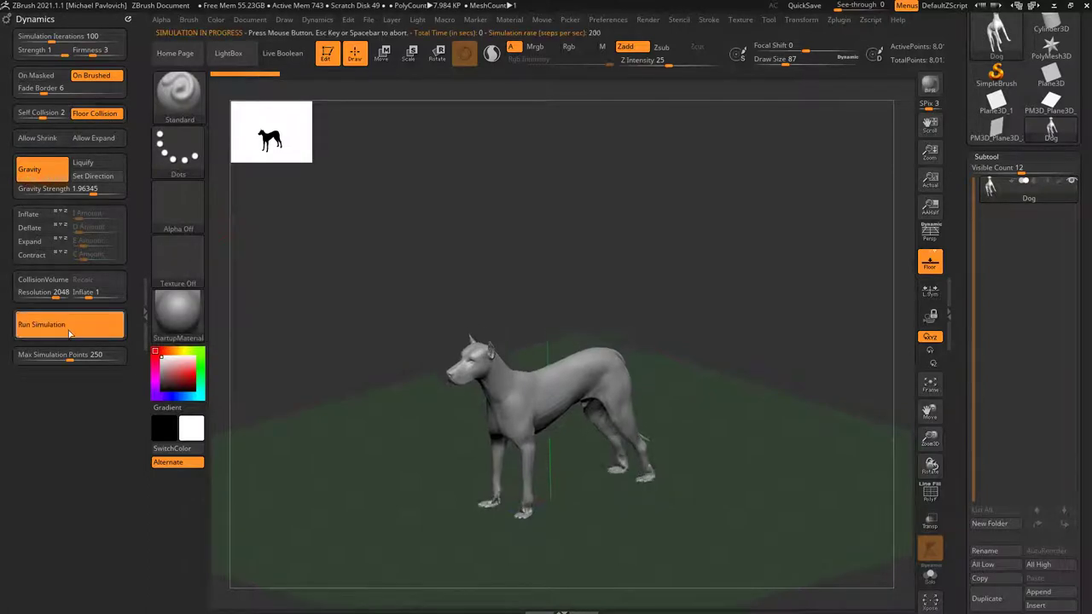
left_click(848, 403)
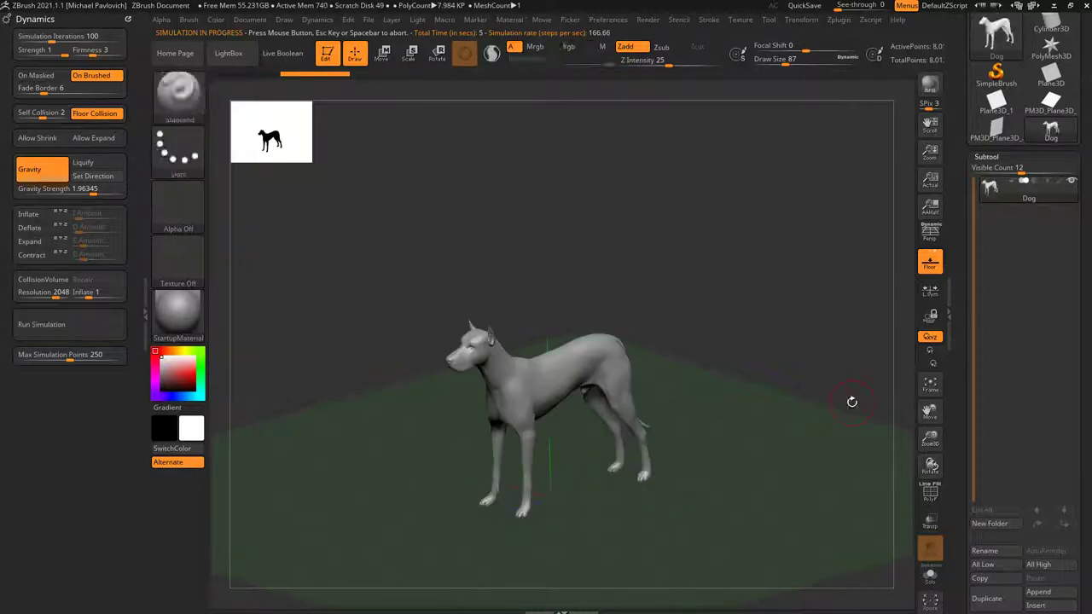
left_click_drag(837, 388, 848, 425)
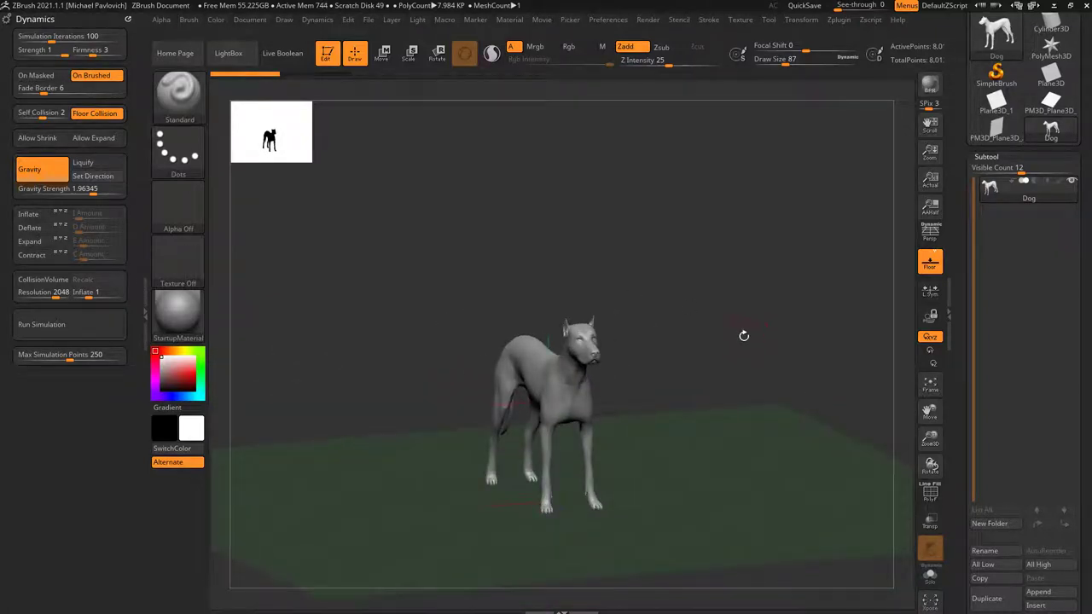
left_click_drag(744, 336, 770, 376)
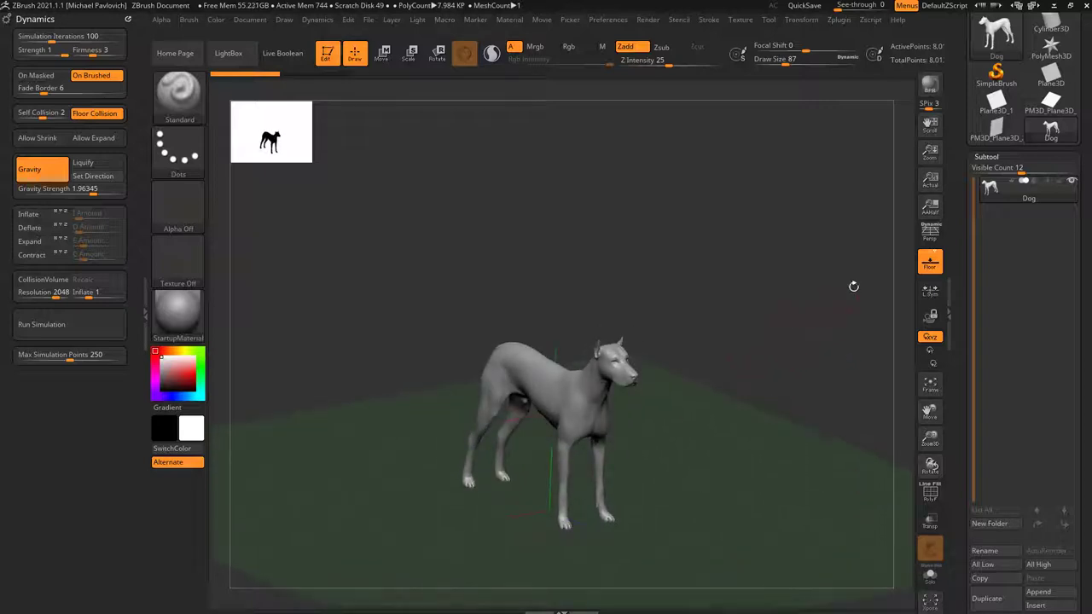
Step: Switch back to the plane tool and set its Dynamic Subdiv Thickness to 0.01151
left_click(992, 133)
left_click_drag(805, 317, 870, 330)
left_click_drag(962, 385, 967, 298)
left_click_drag(968, 455, 961, 370)
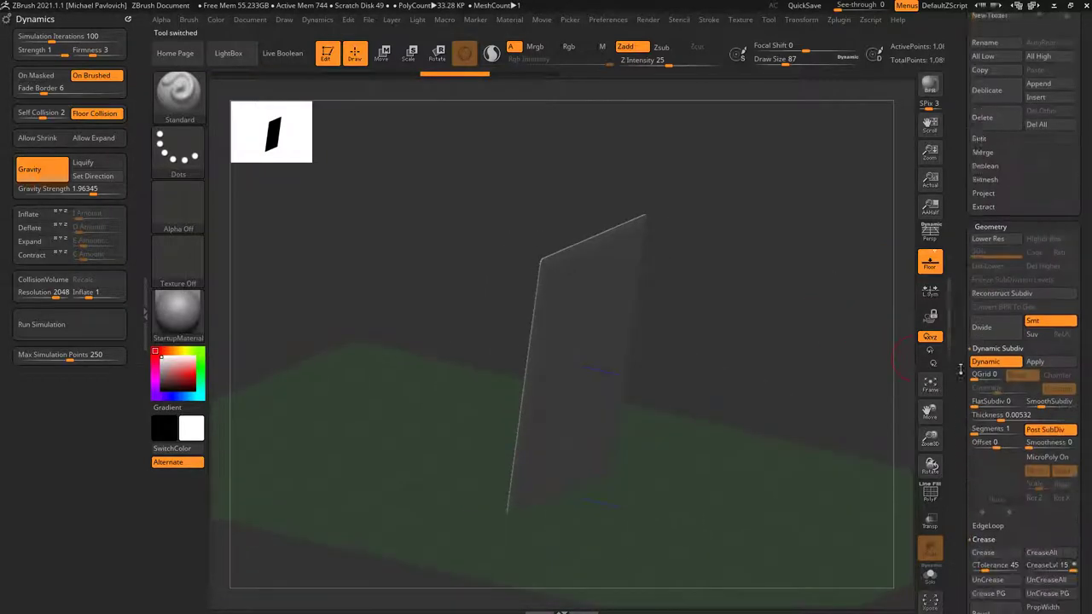
left_click(1006, 375)
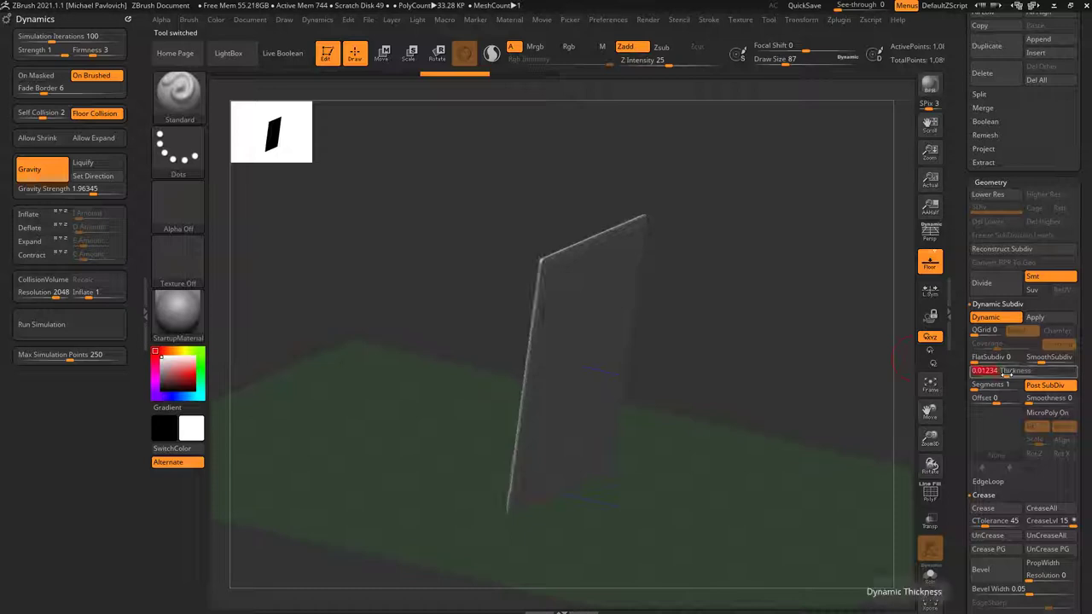
Step: Choose the TransposeCloth brush and show its Elasticity settings with the Simulation Iterations value
left_click_drag(866, 384, 791, 339)
key("b")
key("t")
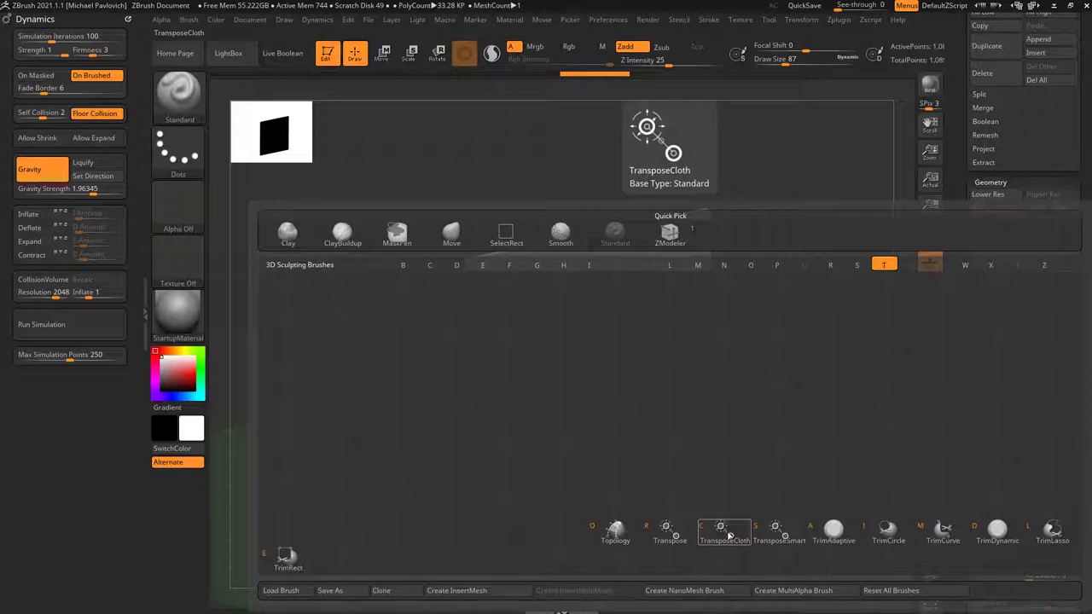
left_click(724, 532)
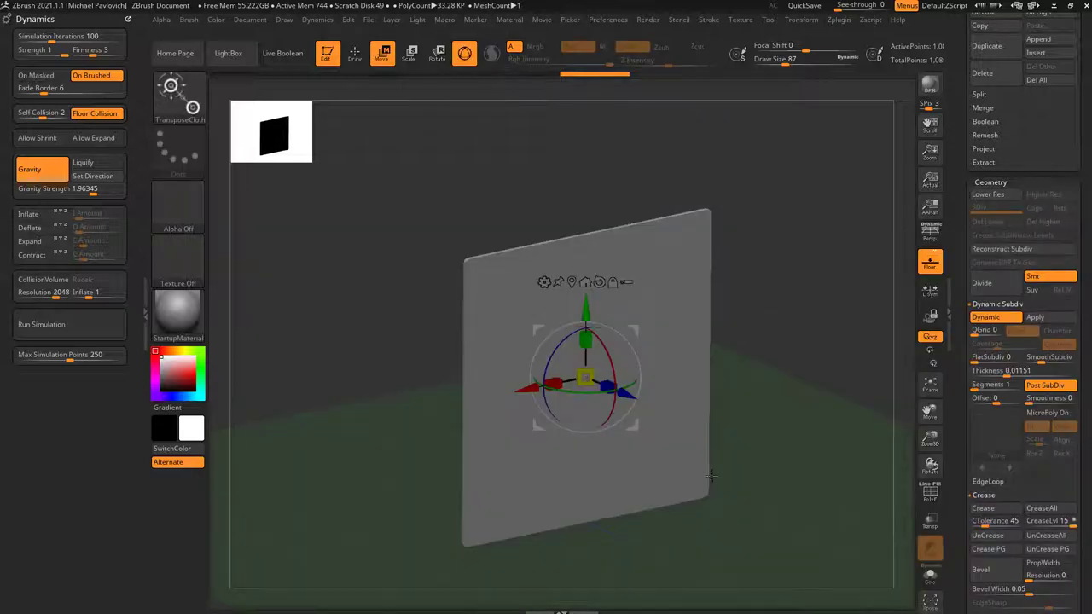
left_click(191, 21)
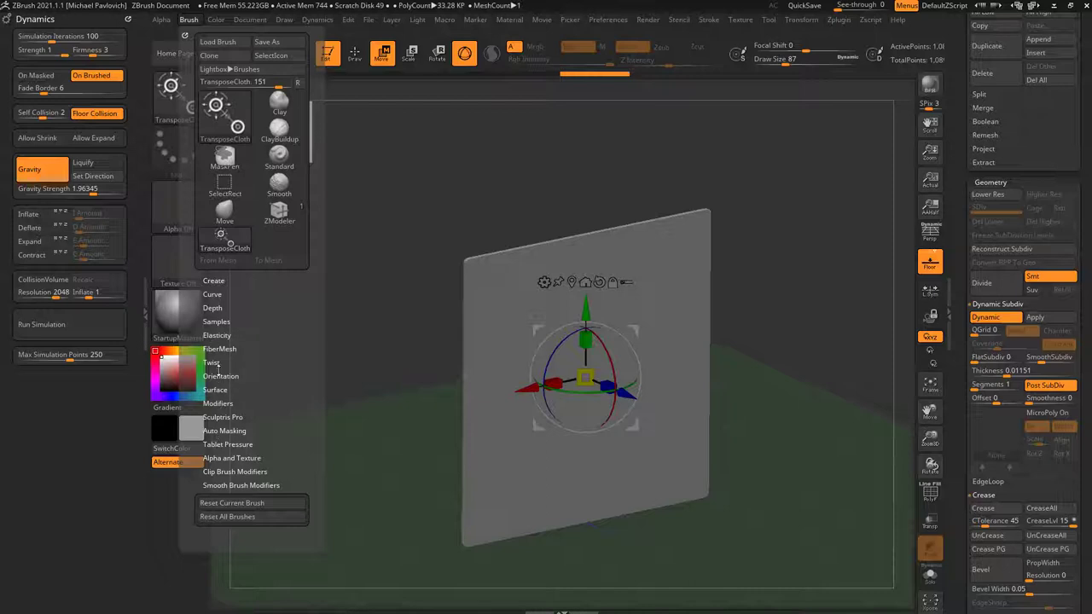
left_click(217, 336)
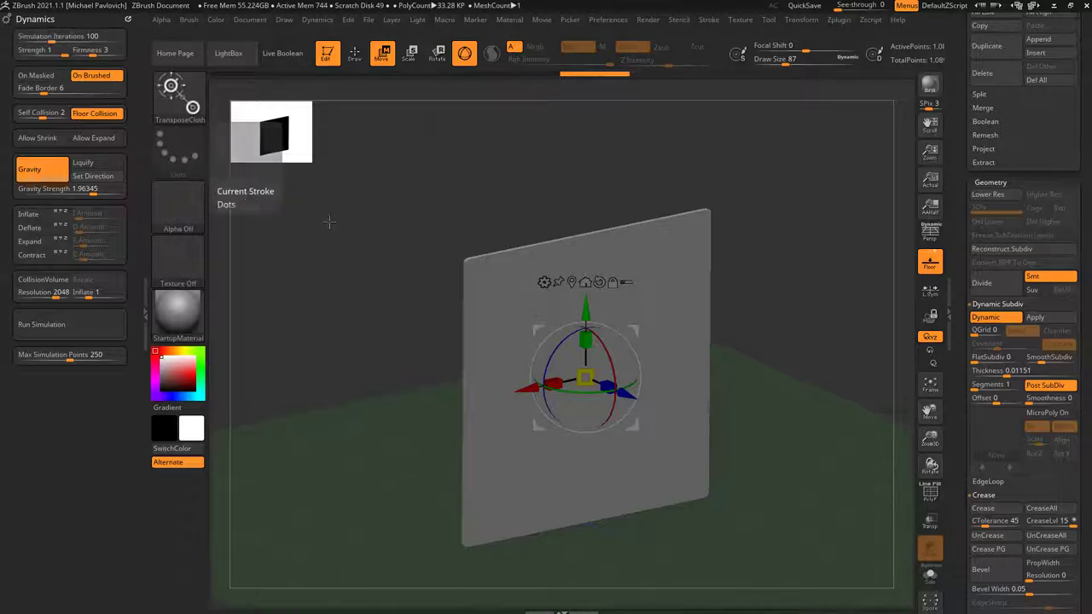
left_click(188, 19)
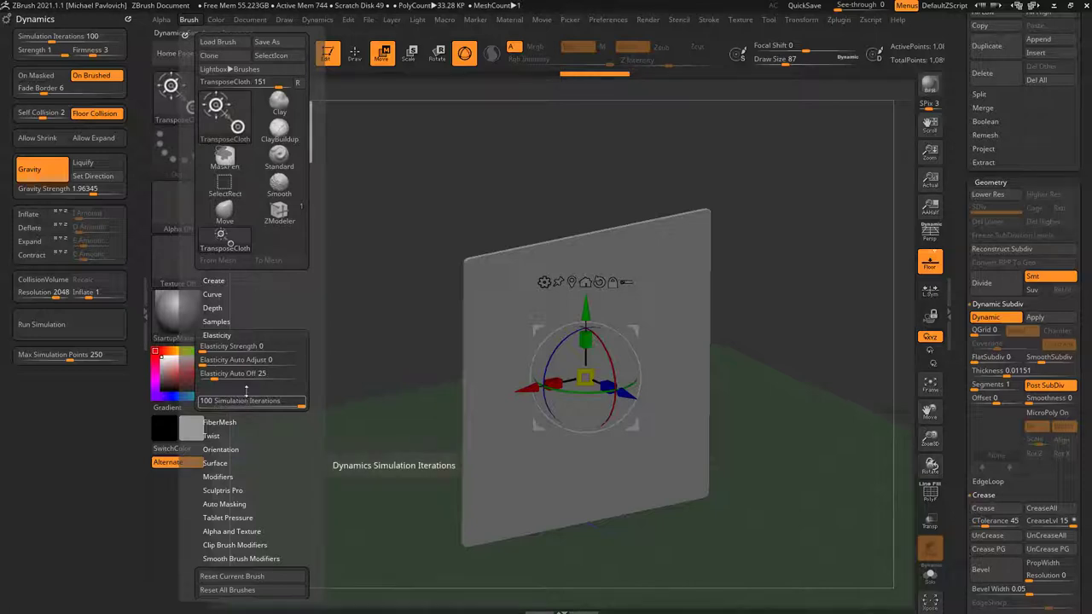
Step: Choose the ClothTwister brush and check its Simulation Iterations setting under Elasticity
key("b")
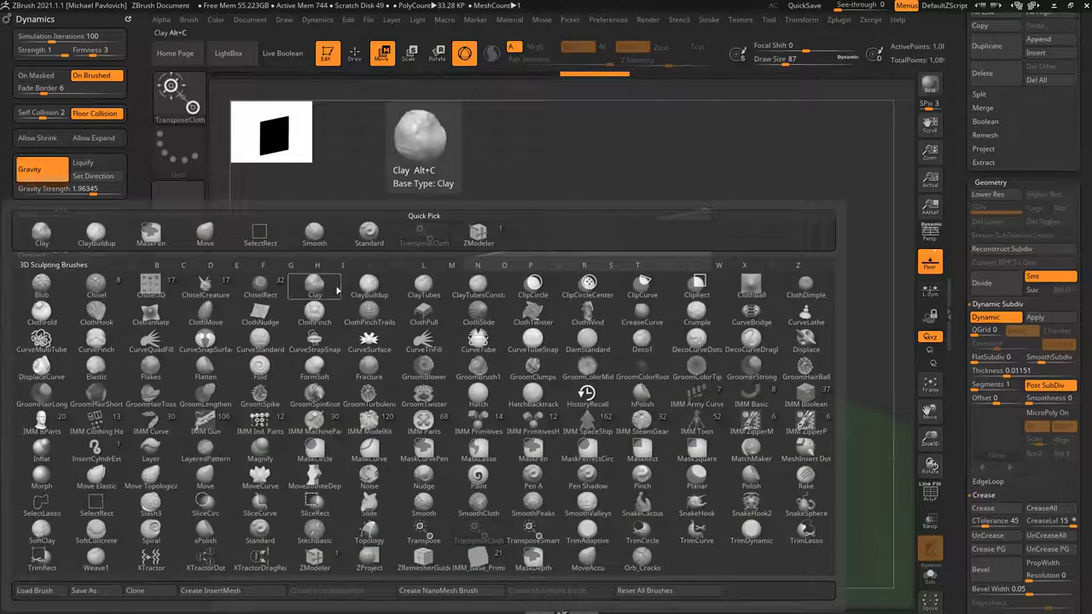
key("c")
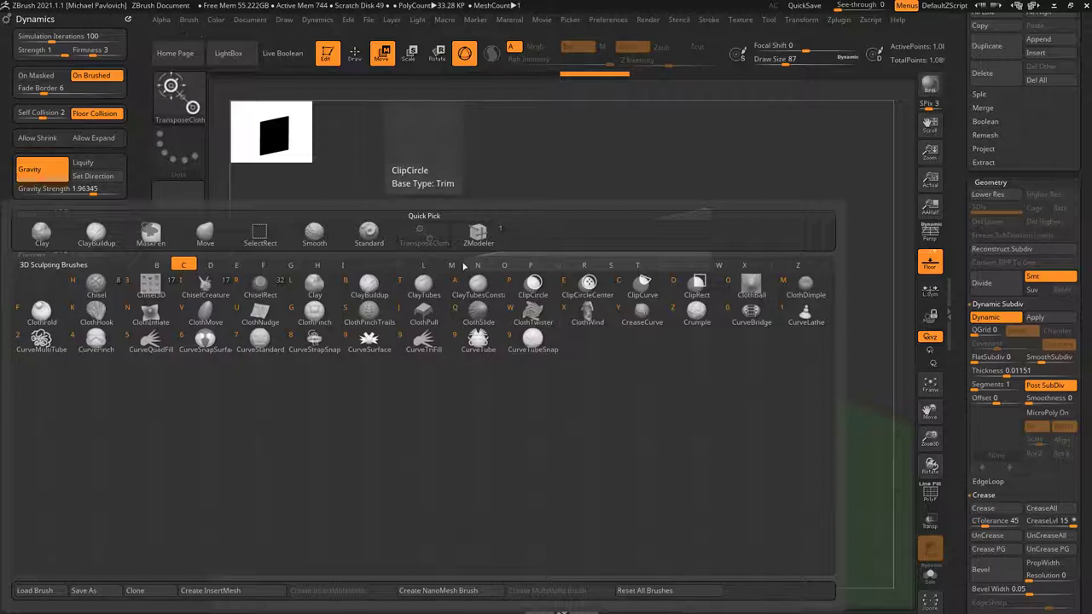
left_click(536, 310)
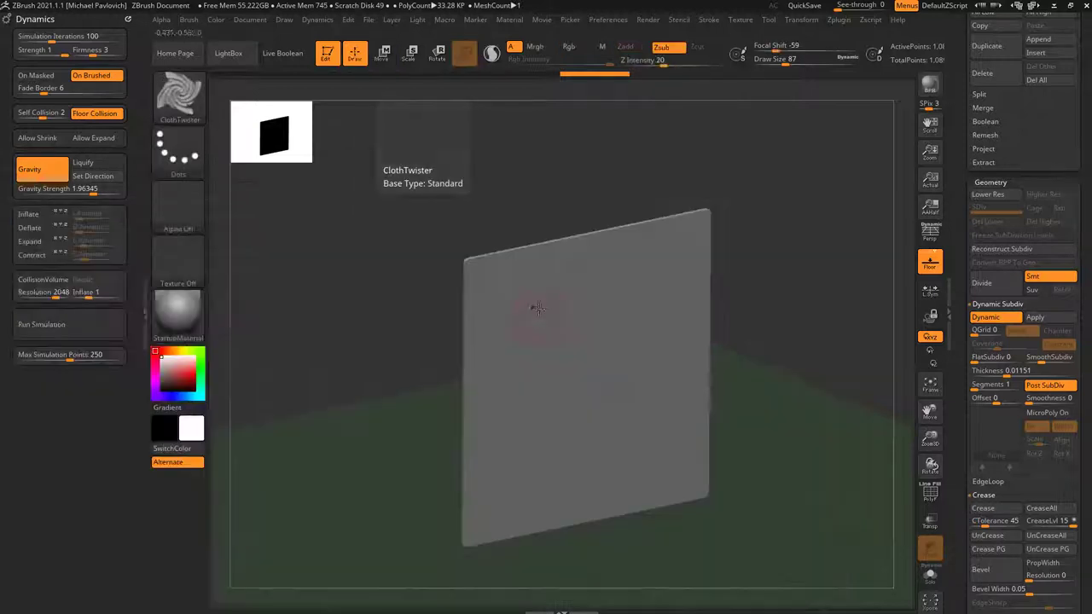
left_click(191, 19)
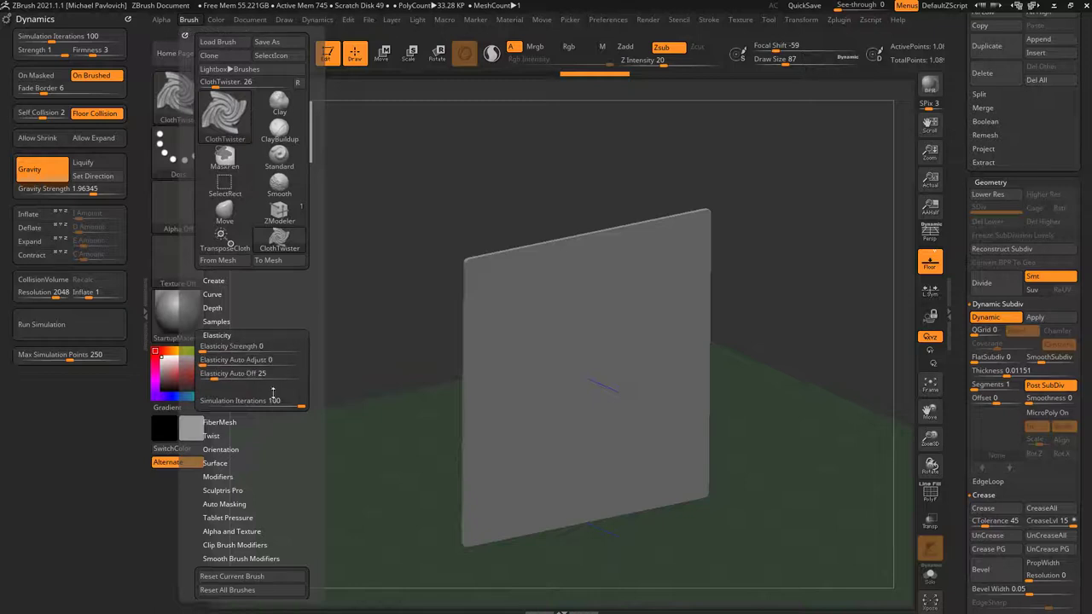
left_click(301, 398)
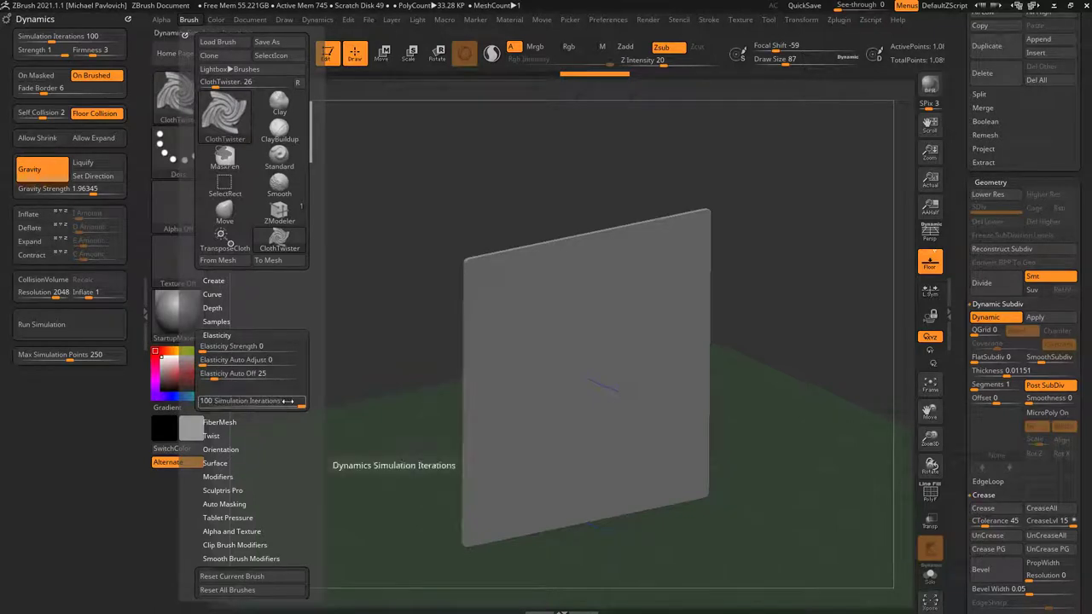
Step: Set the draw size to 239, twist the plane's upper corner with ClothTwister, and undo the stroke
key("s")
mouse_move(494, 296)
left_mouse_down()
mouse_move(514, 296)
mouse_move(499, 285)
mouse_move(539, 294)
mouse_move(587, 273)
left_mouse_up()
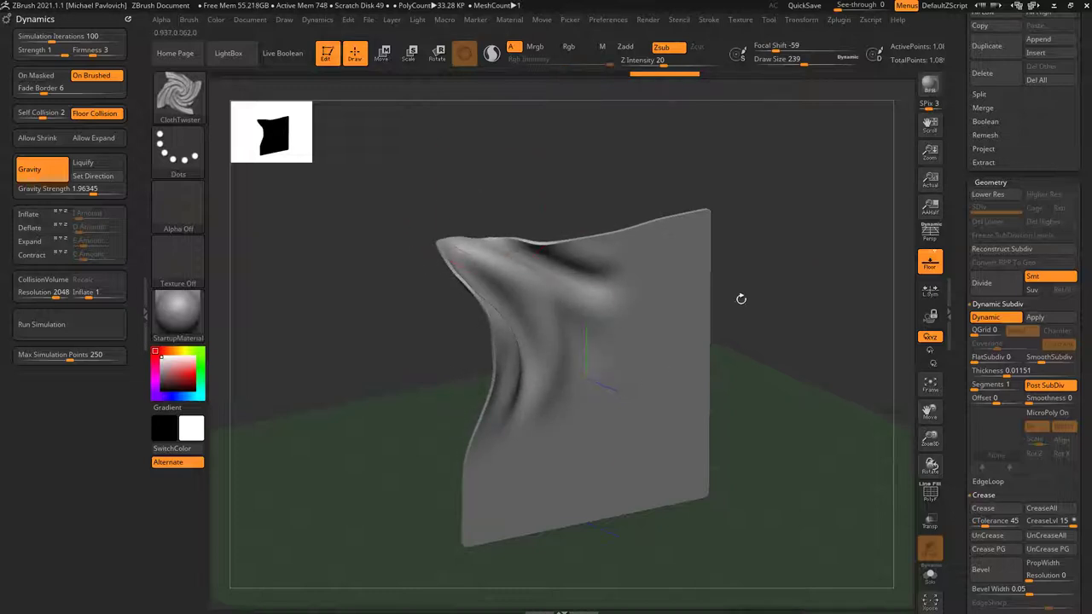
mouse_move(740, 299)
left_mouse_down()
mouse_move(712, 226)
mouse_move(708, 243)
mouse_move(656, 230)
mouse_move(646, 252)
mouse_move(715, 232)
mouse_move(817, 171)
left_mouse_up()
key("ctrl+z")
key("ctrl+z")
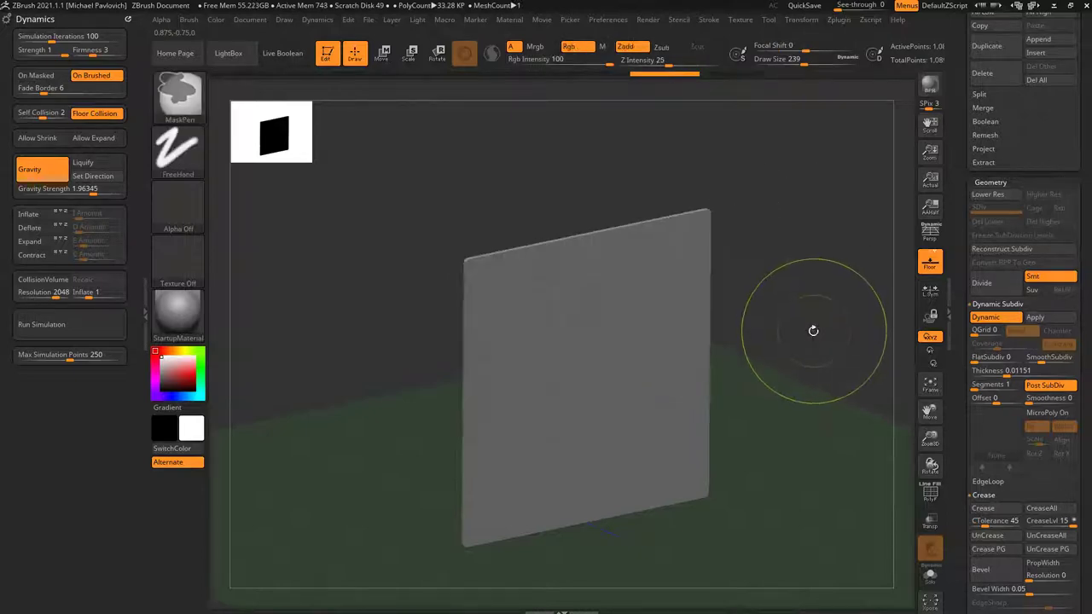
Step: Choose TransposeCloth, switch to drawing with ClothTwister, and return to the TransposeCloth move gizmo
key("b")
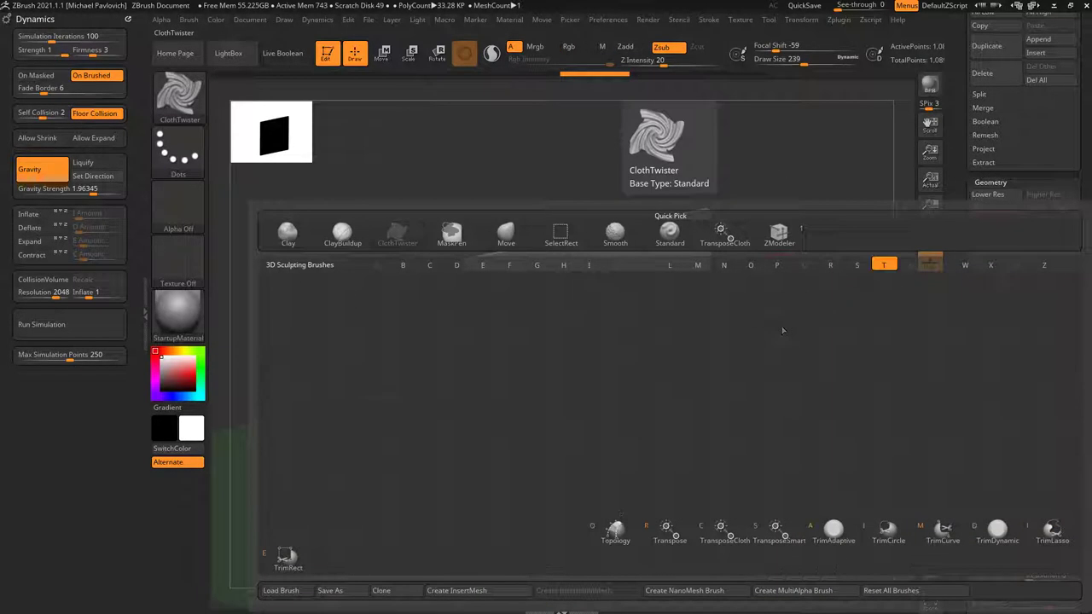
key("c")
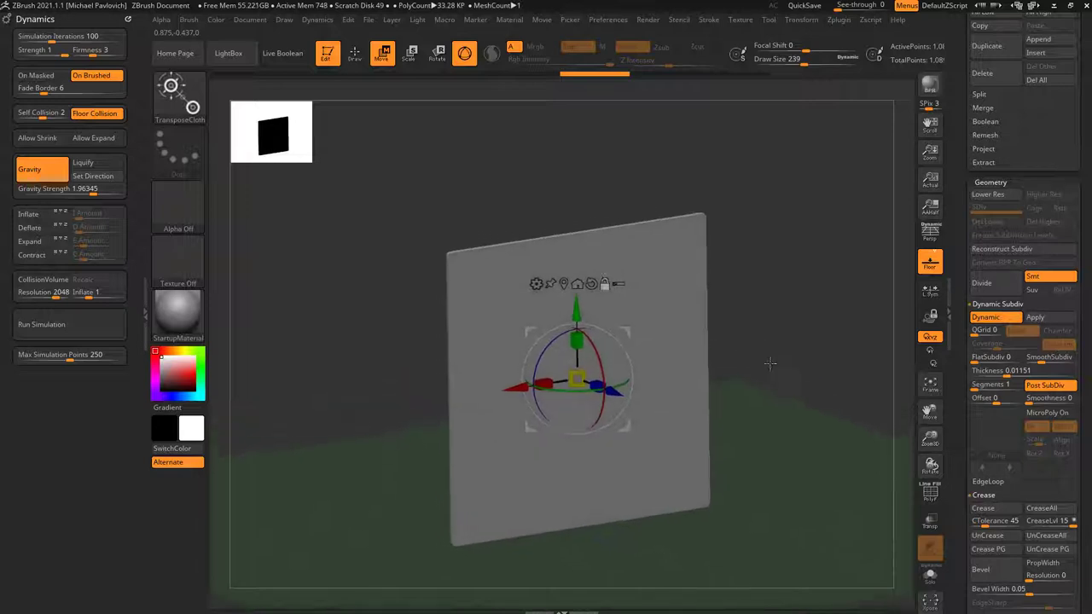
left_click_drag(770, 363, 776, 364)
key("q")
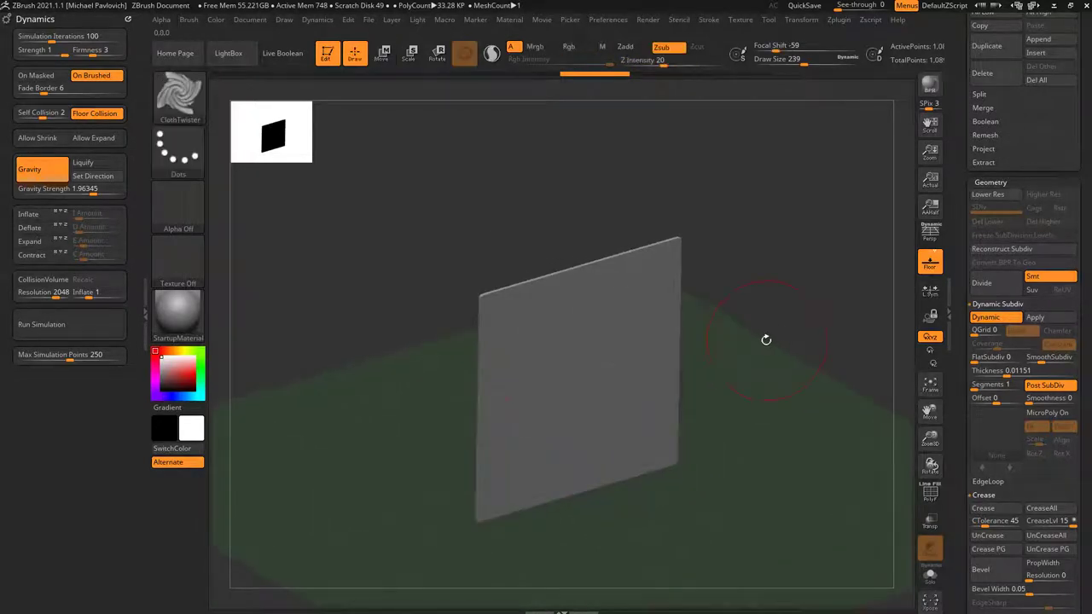
key("w")
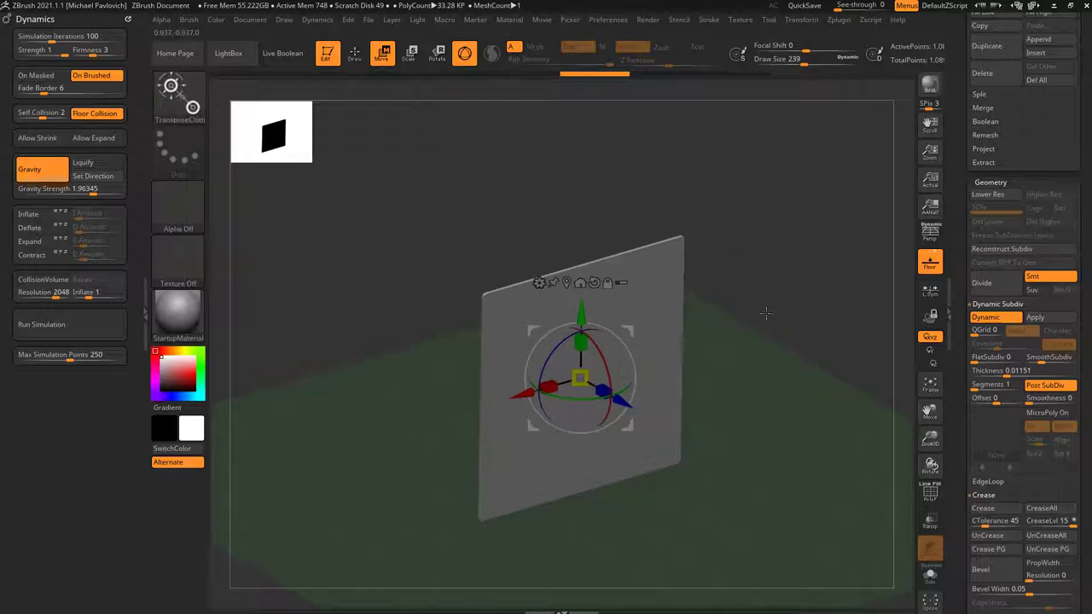
Step: Move the cloth plane down into the floor with the TransposeCloth gizmo and rotate it so it crumples
left_click_drag(765, 310, 777, 310)
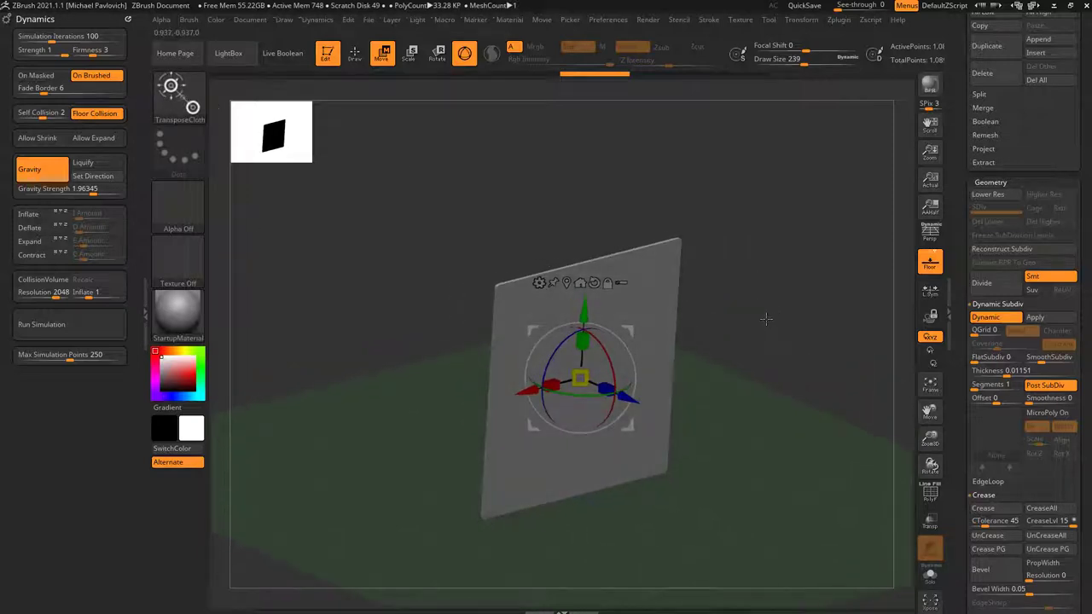
left_click_drag(583, 315, 582, 373)
left_click_drag(738, 314, 673, 296)
left_click_drag(544, 391, 522, 454)
left_click_drag(774, 347, 794, 355)
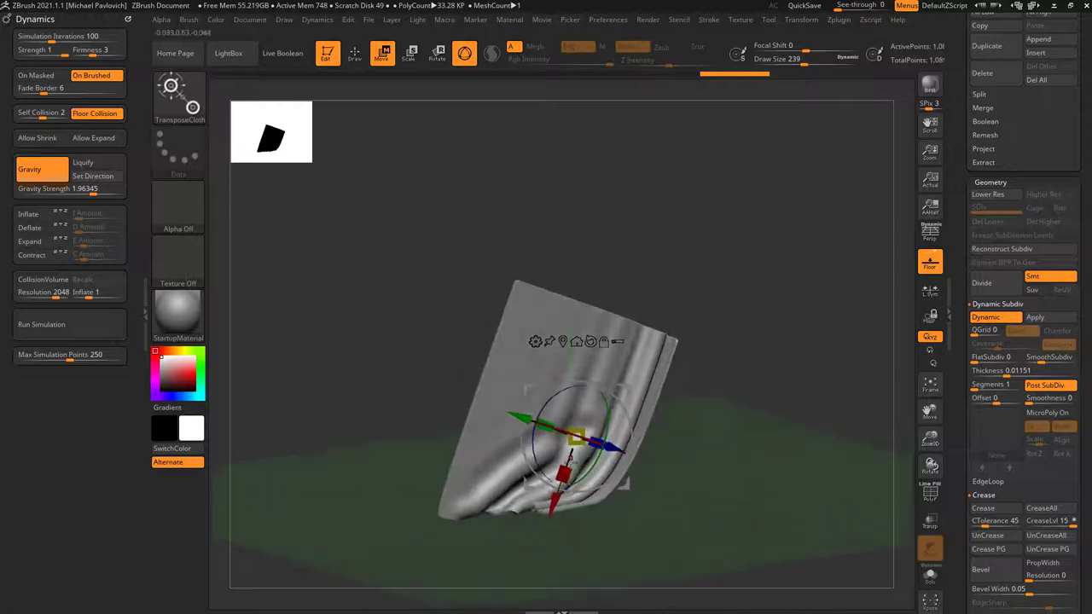
mouse_move(563, 473)
left_mouse_down()
mouse_move(571, 452)
mouse_move(561, 466)
left_mouse_up()
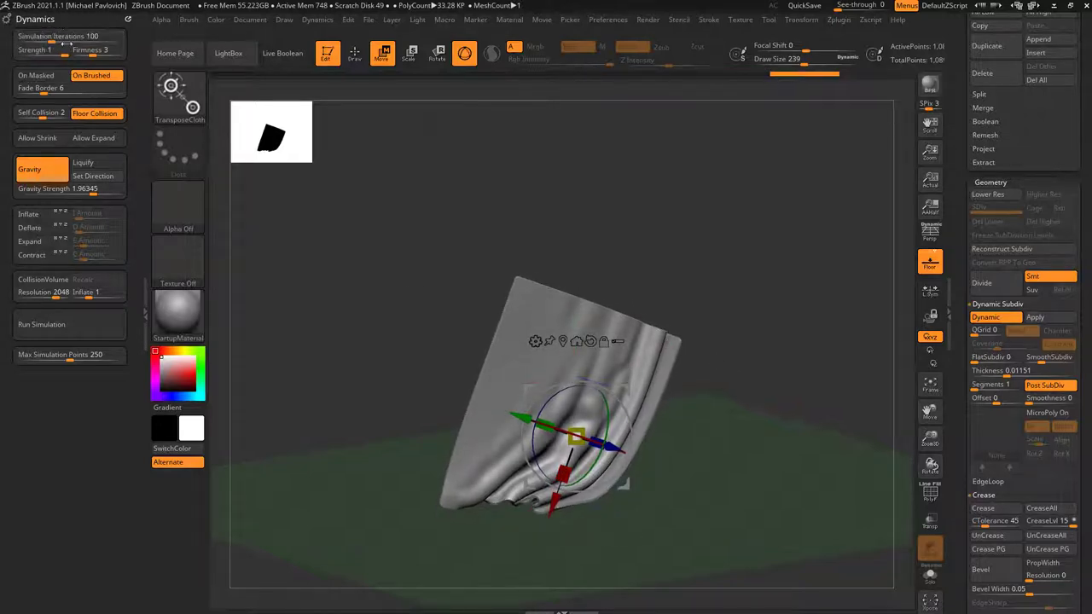
Step: Undo the TransposeCloth moves and rotation back to the flat, upright plane
key("ctrl+z")
key("ctrl+z")
key("ctrl+z")
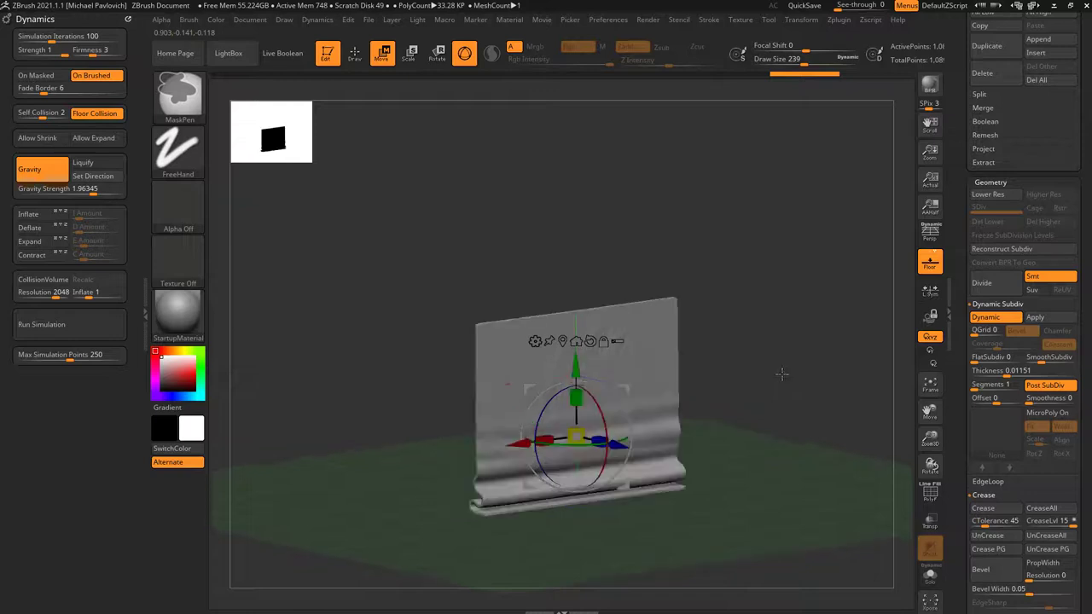
key("ctrl+z")
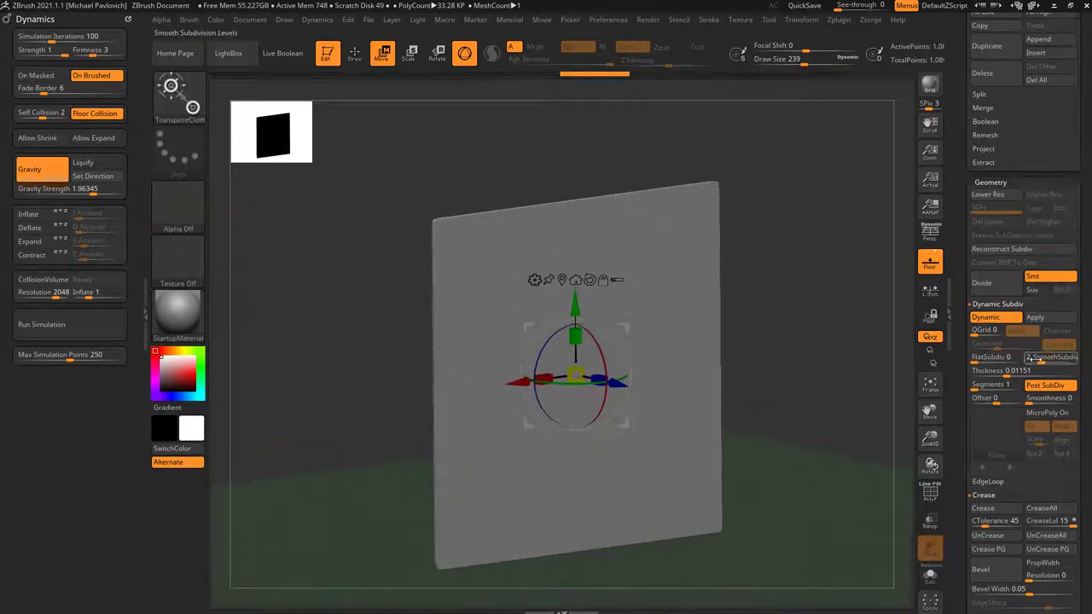
key("ctrl+z")
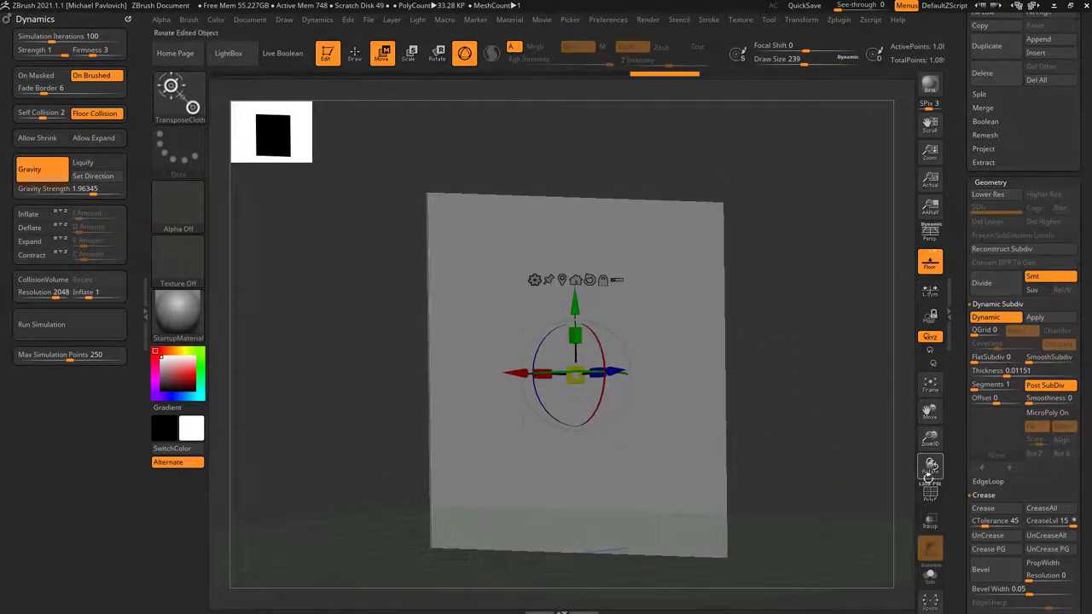
Step: Turn on the polyframe display and switch the material to SketchShaded2
left_click(930, 493)
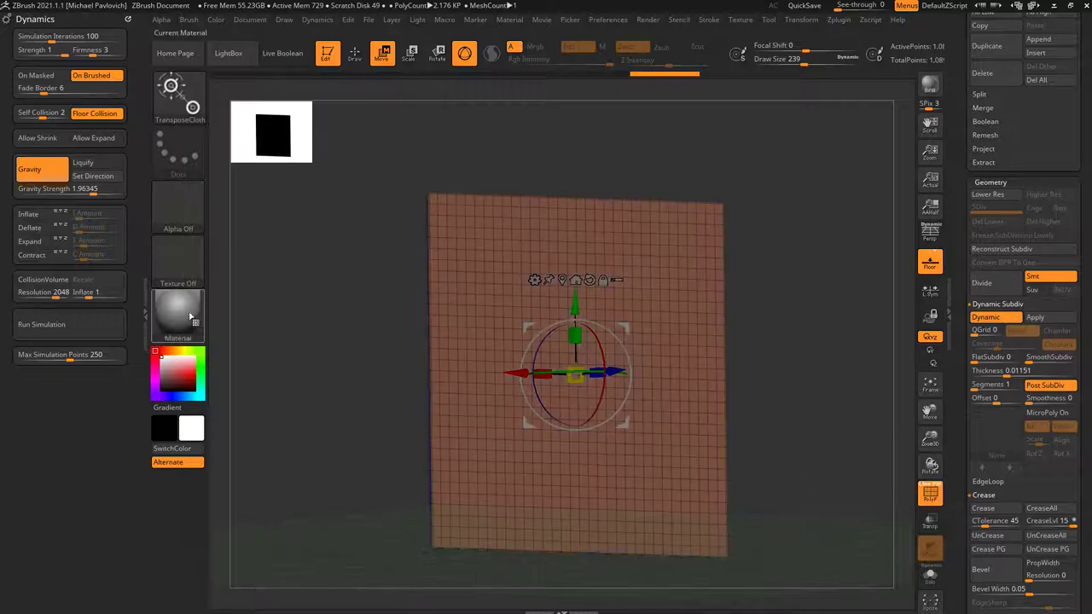
key("m")
left_click(832, 365)
mouse_move(831, 365)
left_mouse_down("alt")
mouse_move(865, 401)
mouse_move(886, 306)
mouse_move(819, 304)
mouse_move(832, 252)
left_mouse_up("alt")
Step: Return to drawing with ClothTwister and set the draw size to 83
key("q")
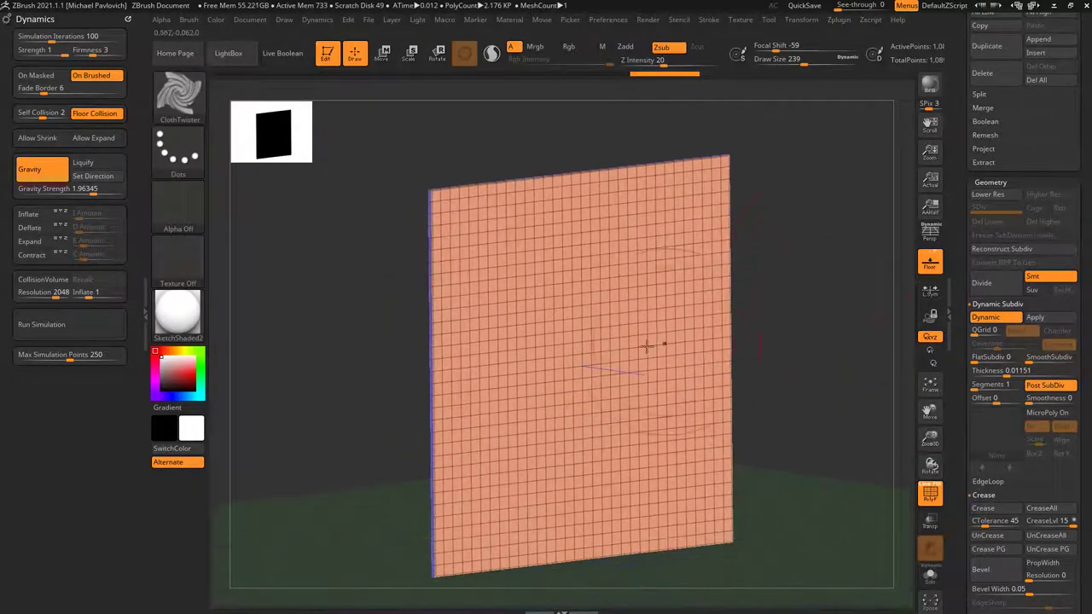
key("s")
left_click_drag(607, 367, 600, 365)
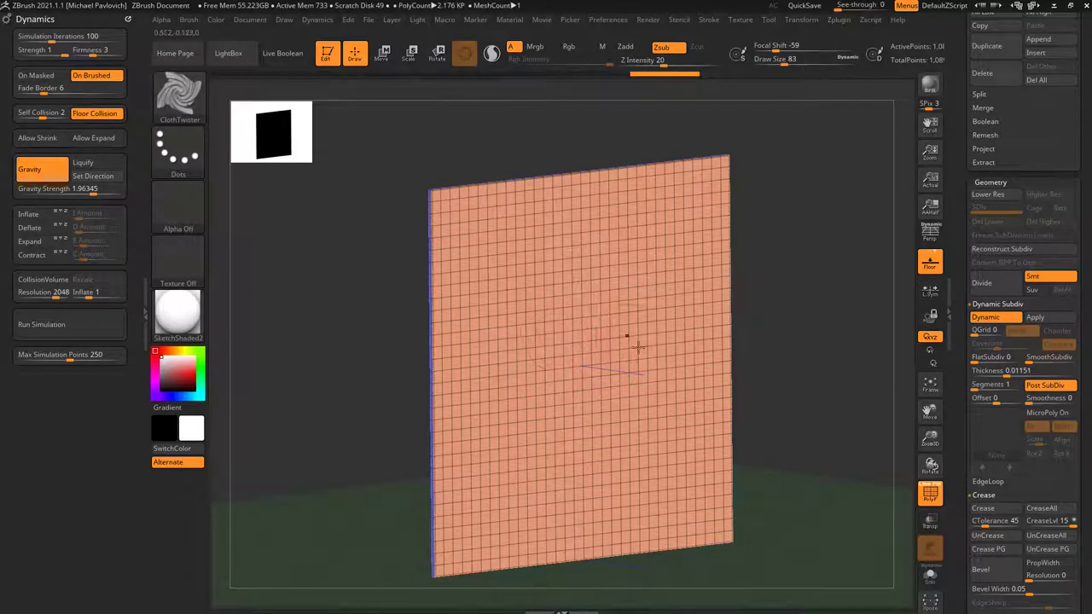
left_click_drag(794, 357, 800, 344, "alt")
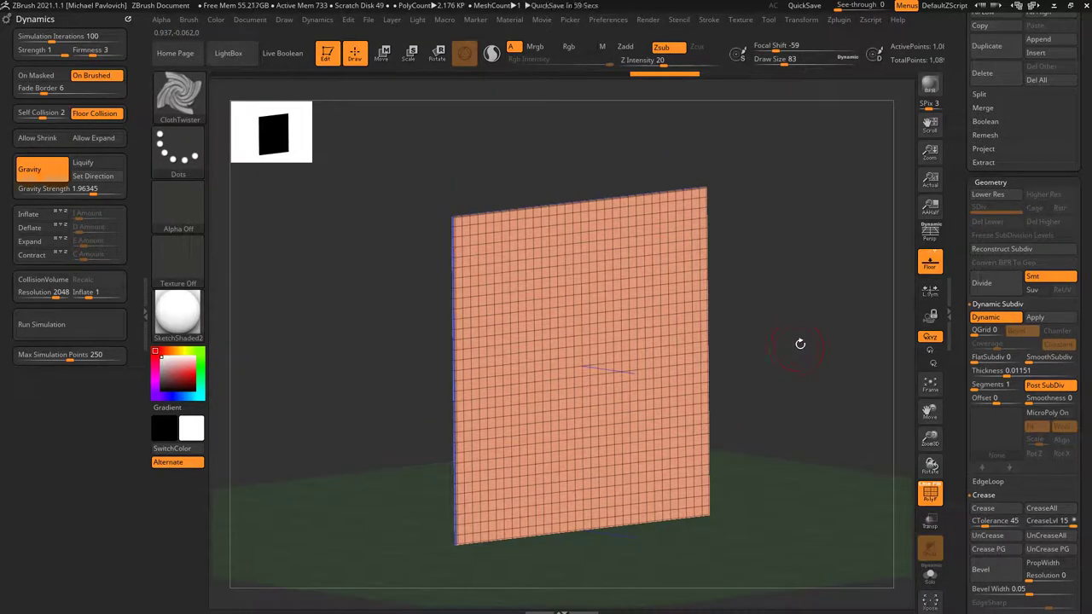
left_click_drag(776, 296, 791, 279)
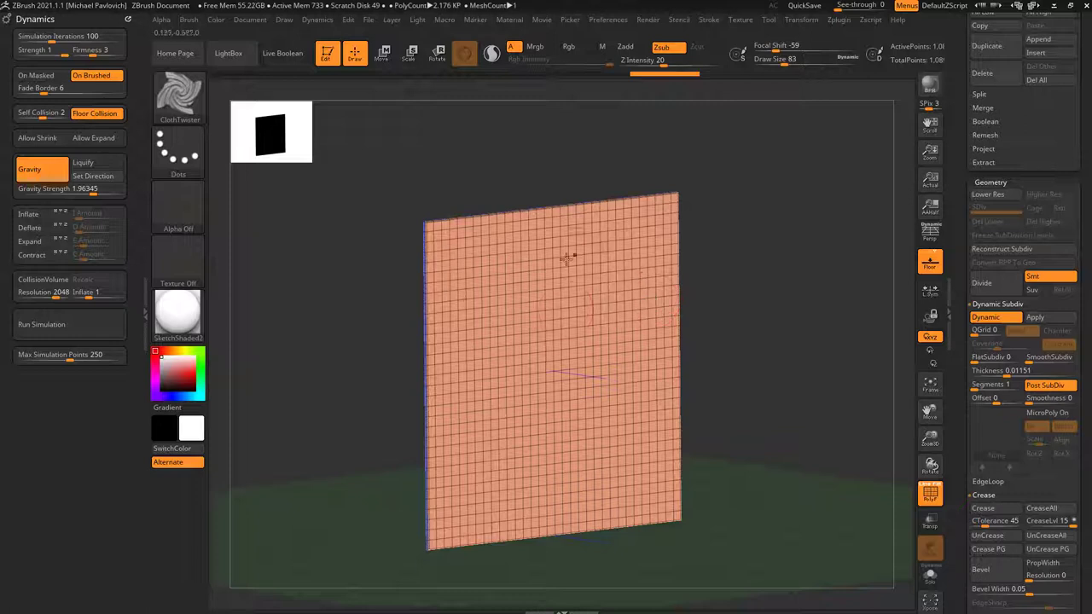
Step: Push the plane down against the floor with TransposeCloth so it folds, and rotate the crumpled cloth
key("w")
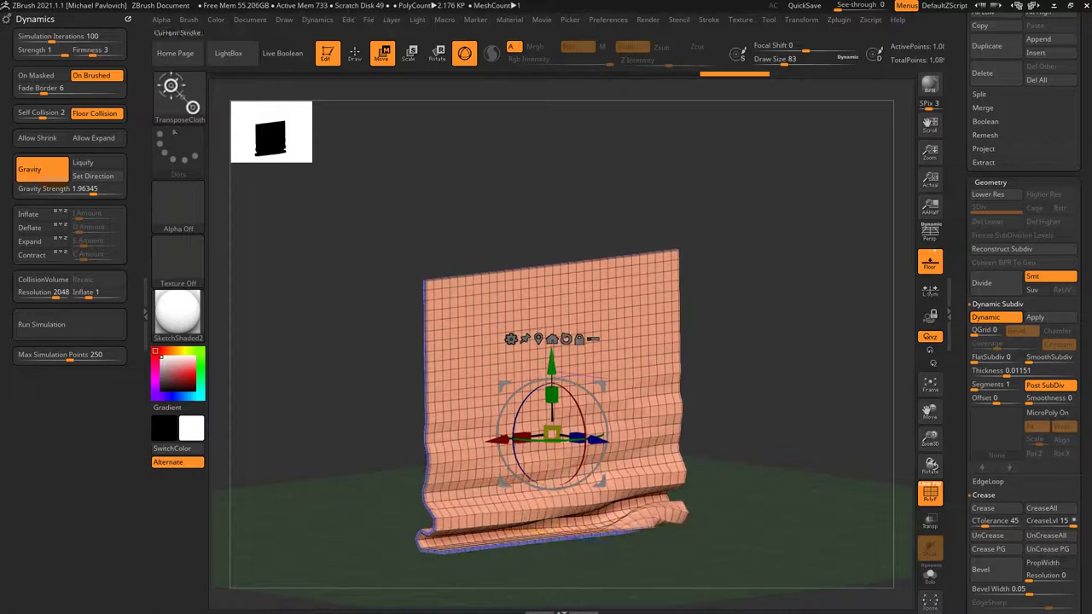
left_click(52, 38)
left_click_drag(552, 367, 552, 390)
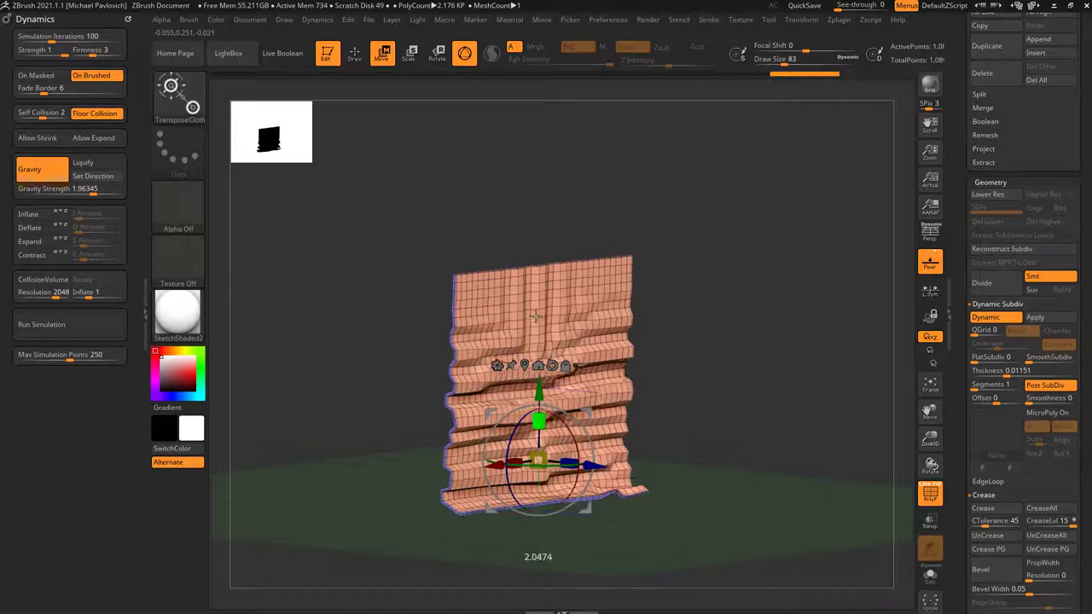
left_click_drag(503, 498, 605, 418)
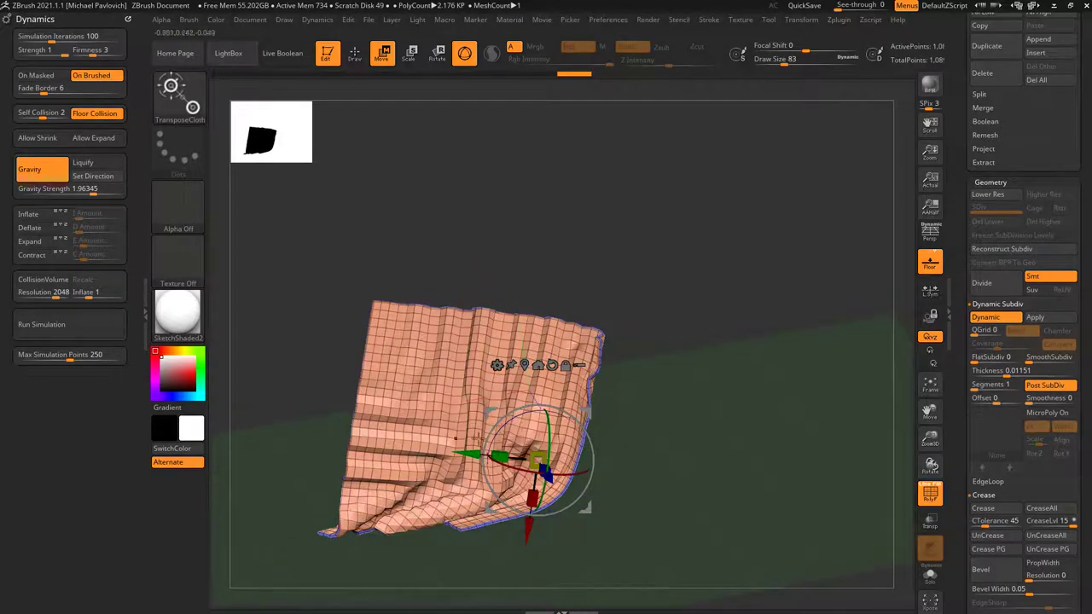
key("q")
left_click_drag(662, 392, 699, 407)
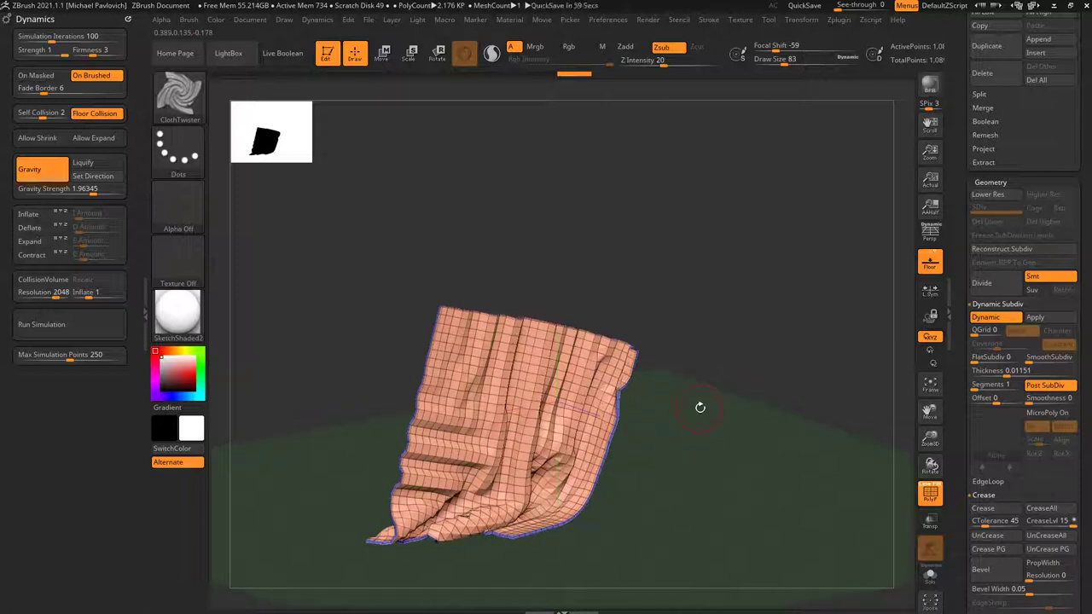
left_click_drag(661, 258, 707, 325)
Step: Undo the TransposeCloth folds and rotation until the plane is flat and upright again
key("ctrl+z")
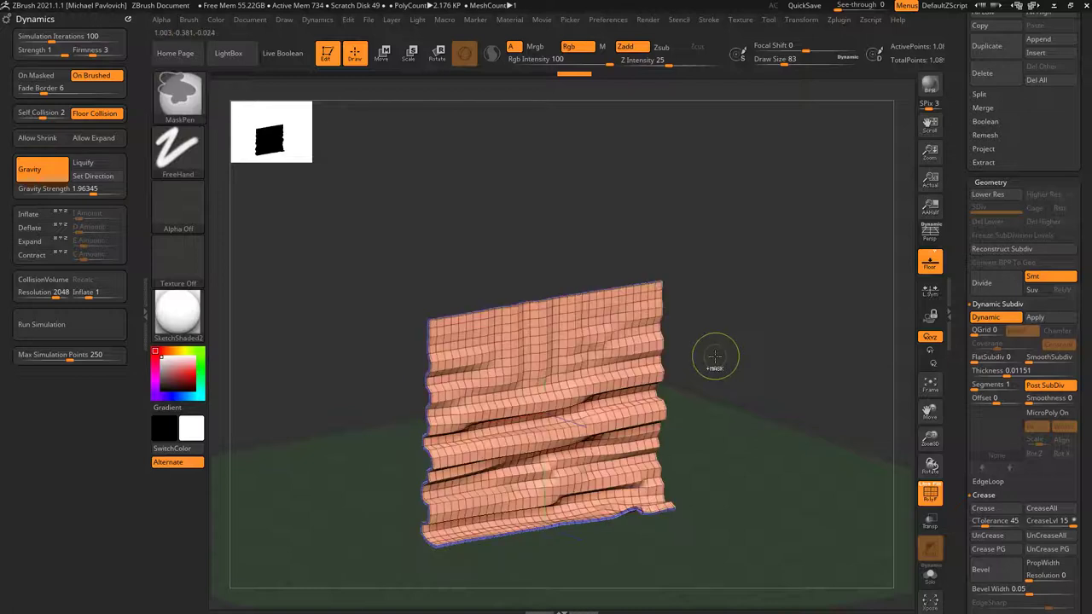
key("ctrl+z")
key("ctrl+z")
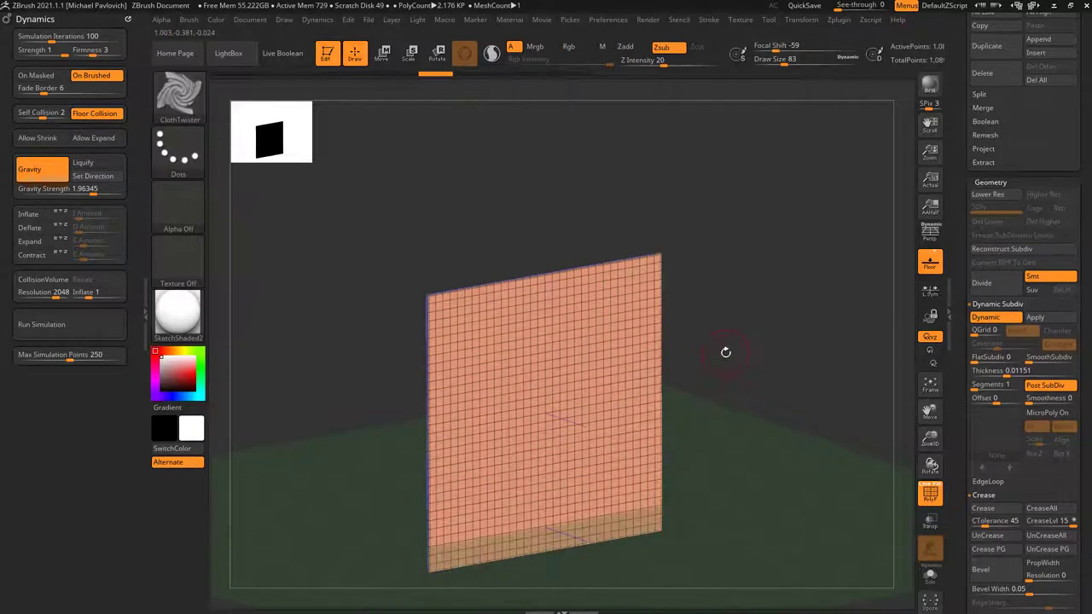
Step: Append a Sphere3D to the subtools and make it the active subtool
left_click_drag(726, 352, 821, 265, "alt")
left_click_drag(962, 253, 941, 377)
scroll(941, 377, "down", 1)
left_click(1038, 482)
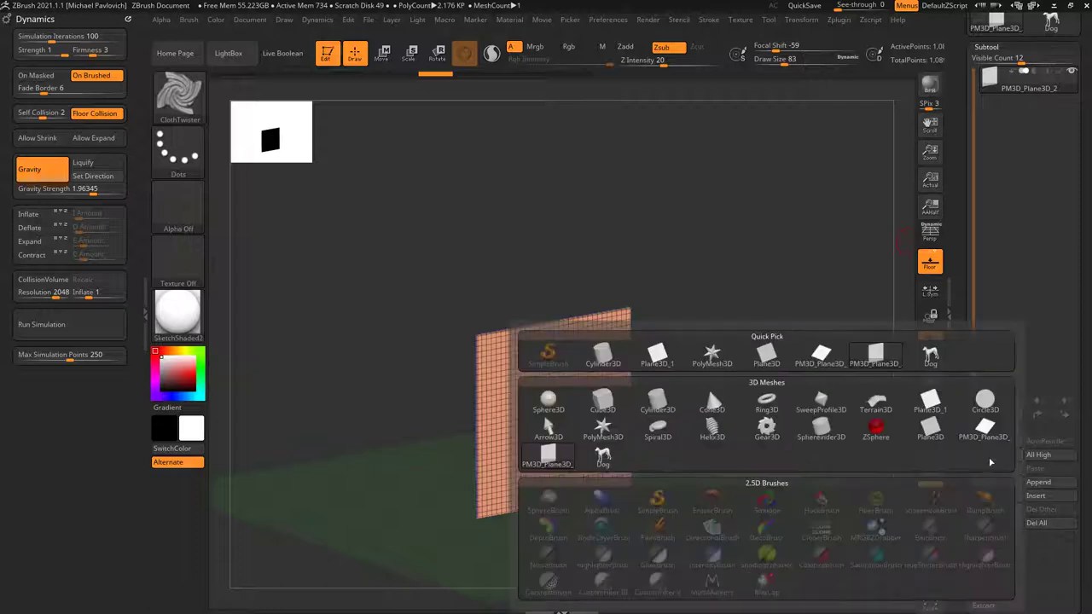
left_click(548, 401)
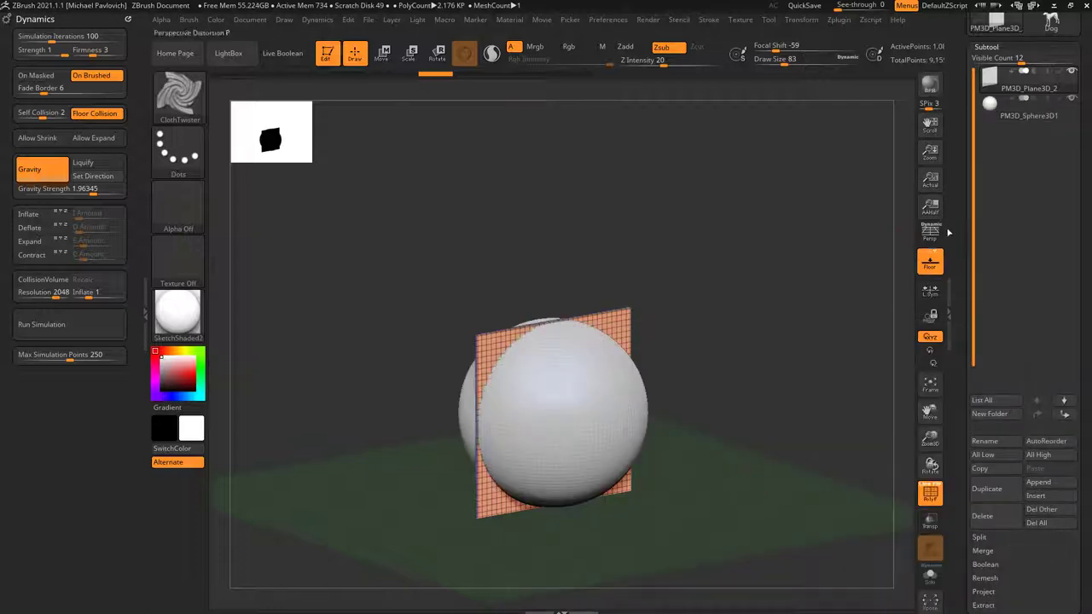
left_click(1026, 122)
Step: Try to transform the sphere with the TransposeCloth gizmo and undo the attempts
left_click_drag(755, 242, 906, 287)
key("w")
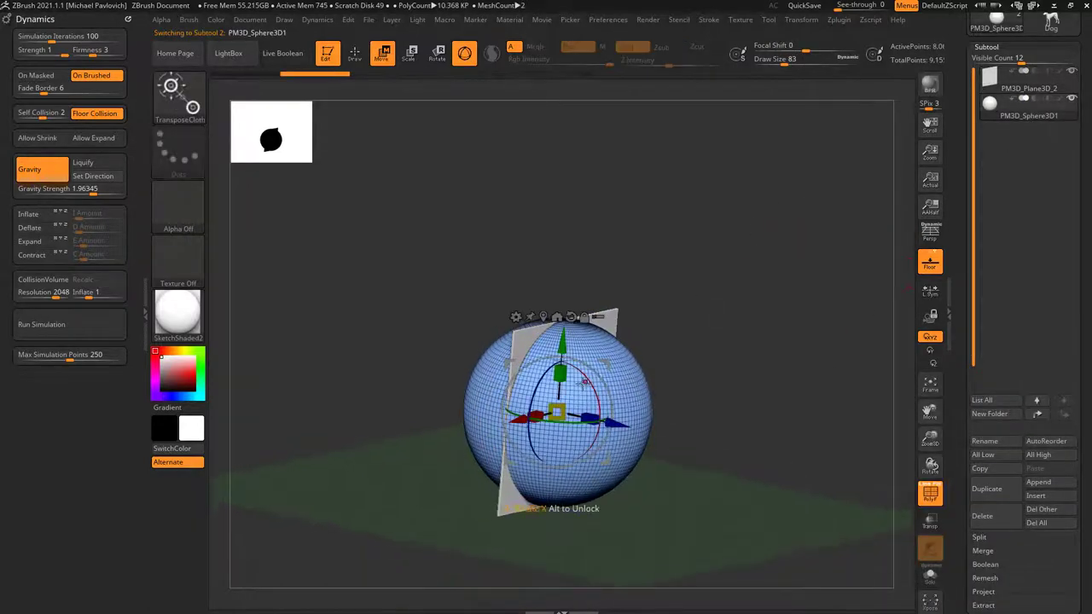
left_click_drag(562, 408, 508, 418)
key("ctrl+z")
mouse_move(713, 380)
left_mouse_down()
mouse_move(674, 381)
mouse_move(691, 383)
left_mouse_up()
key("ctrl+z")
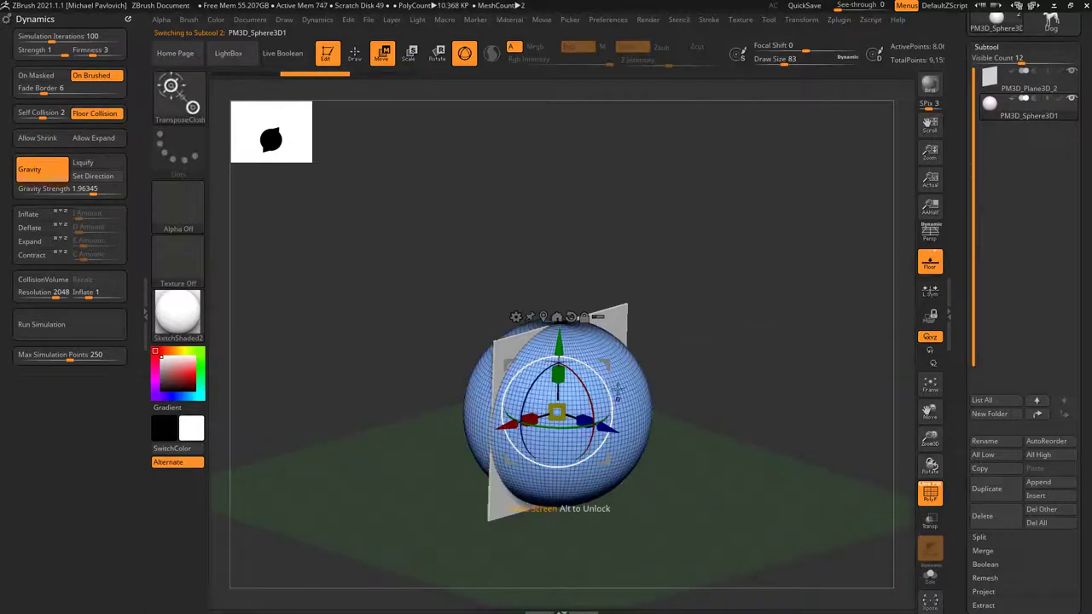
Step: Switch to the regular Transpose brush and scale the sphere down to about half its size
key("b")
key("t")
key("r")
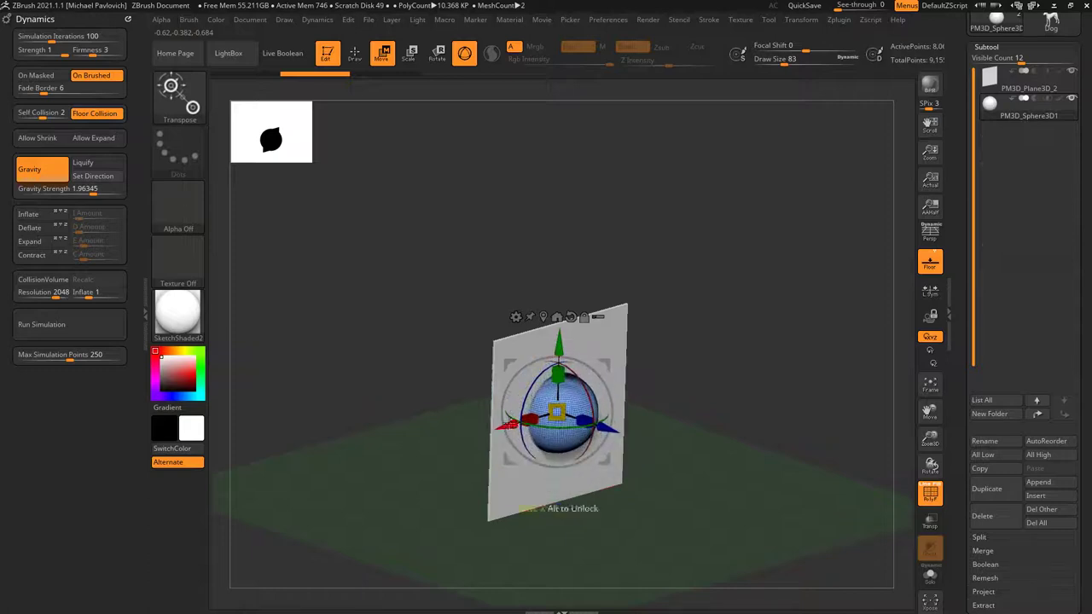
Step: Select the plane subtool, rotate it to lie horizontally, and raise it above the sphere
left_click(621, 329, "alt")
left_click_drag(649, 374, 603, 381)
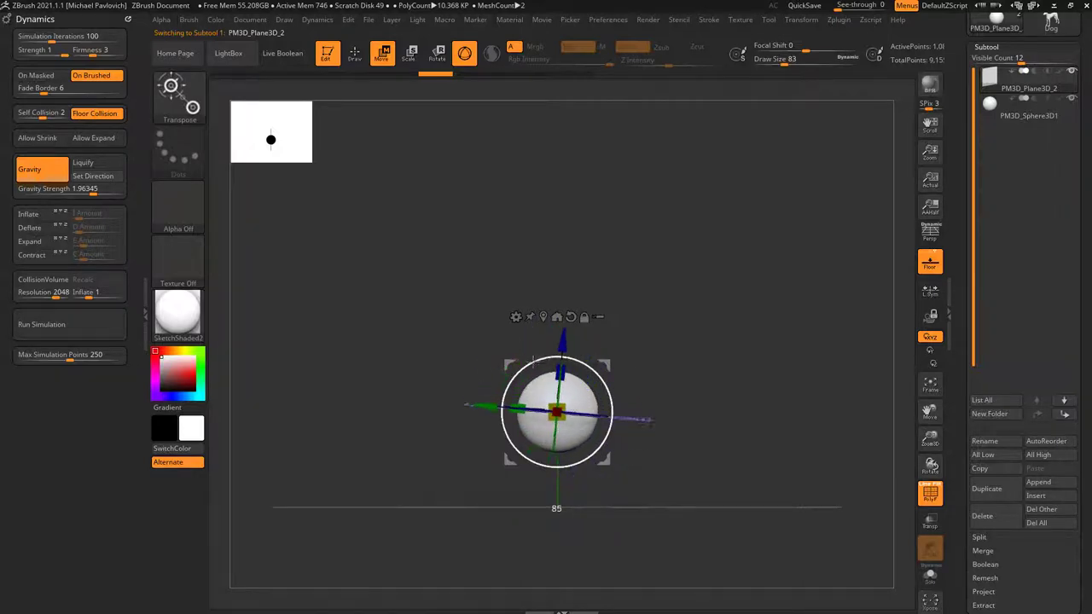
left_click_drag(527, 366, 528, 365)
left_click_drag(708, 331, 658, 340)
left_click_drag(559, 350, 559, 347)
left_click_drag(715, 396, 769, 313)
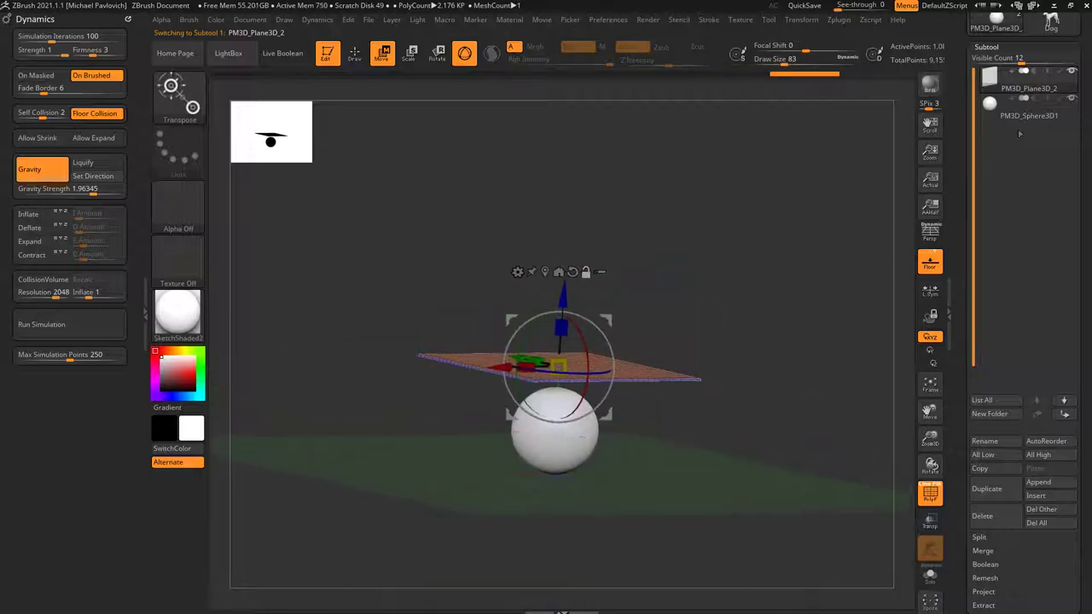
Step: Select the sphere subtool and move it up along its vertical axis, away from the floor
left_click(1015, 111)
left_click_drag(559, 360, 561, 333)
left_click_drag(747, 424, 741, 402)
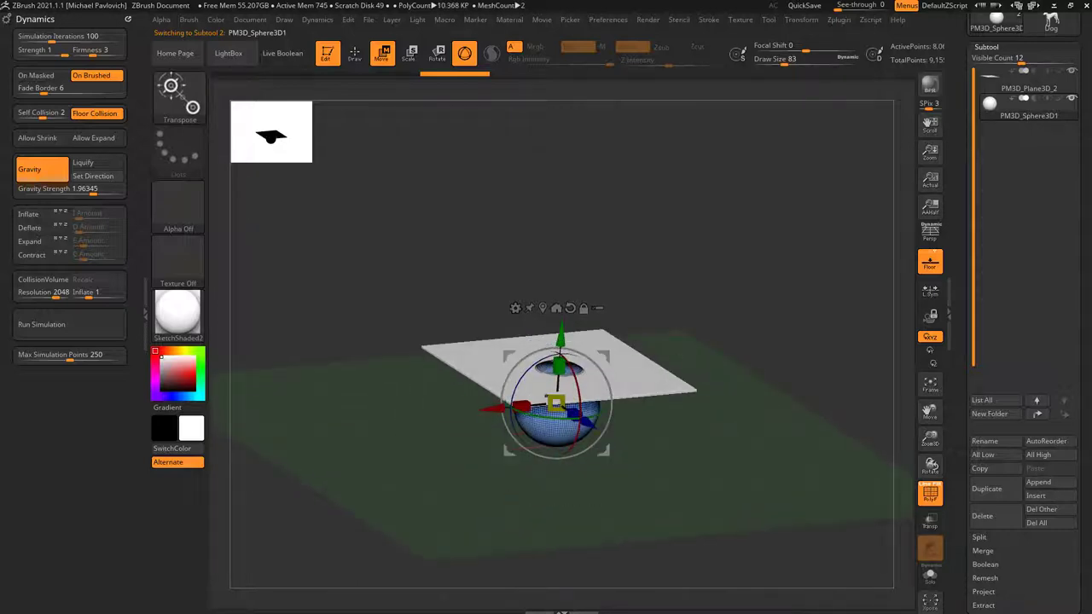
left_click_drag(698, 459, 659, 450)
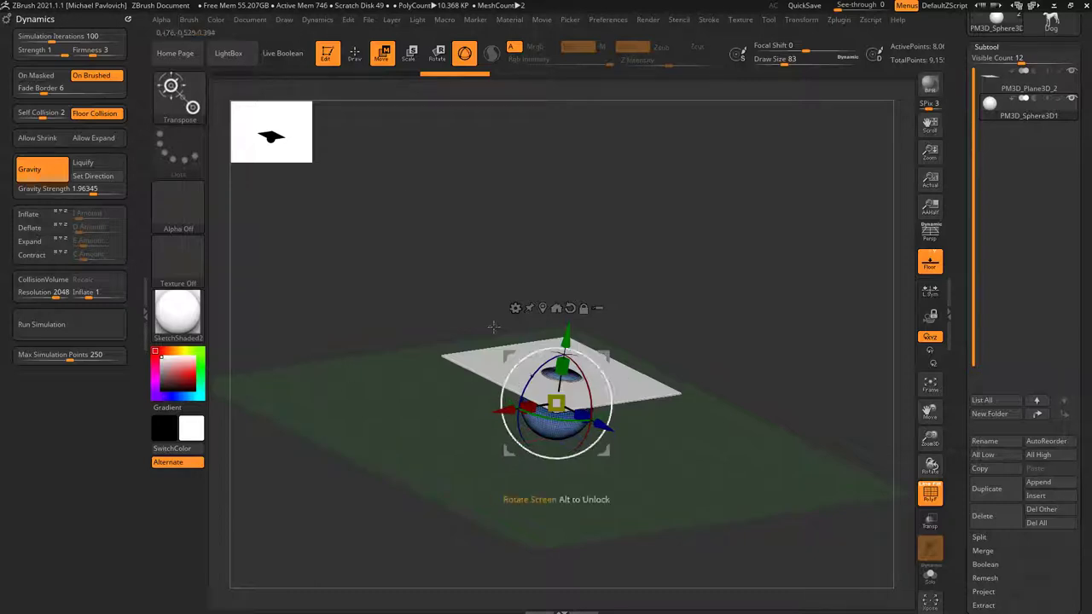
Step: Raise the sphere and plane further above the floor so the plane hovers just over the sphere
left_click(284, 20)
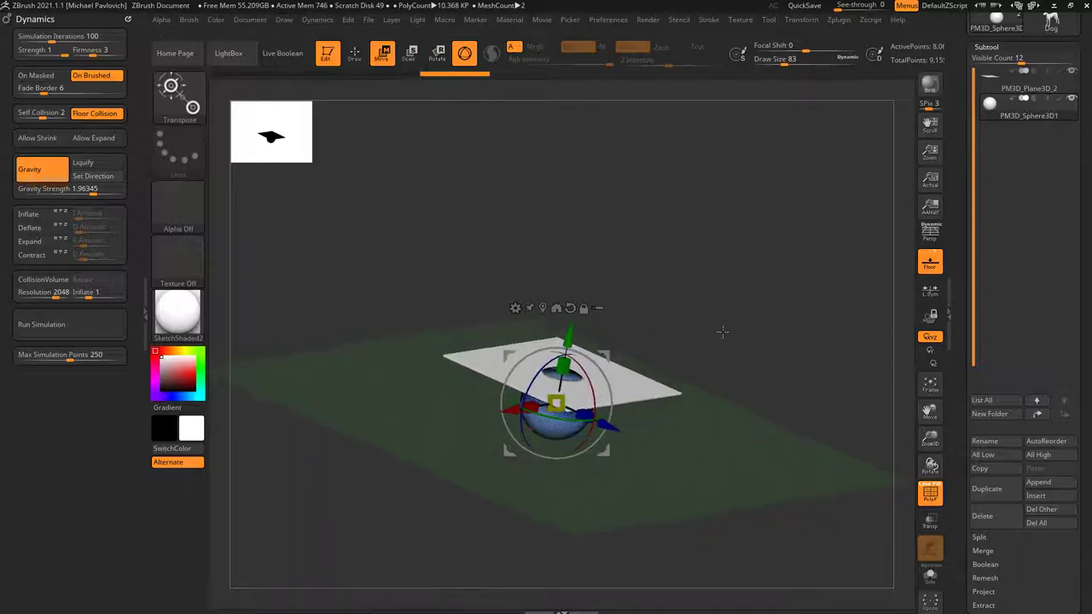
left_click_drag(743, 389, 750, 396, "alt")
left_click_drag(574, 373, 599, 277)
left_click(1023, 85)
left_click_drag(688, 355, 525, 461)
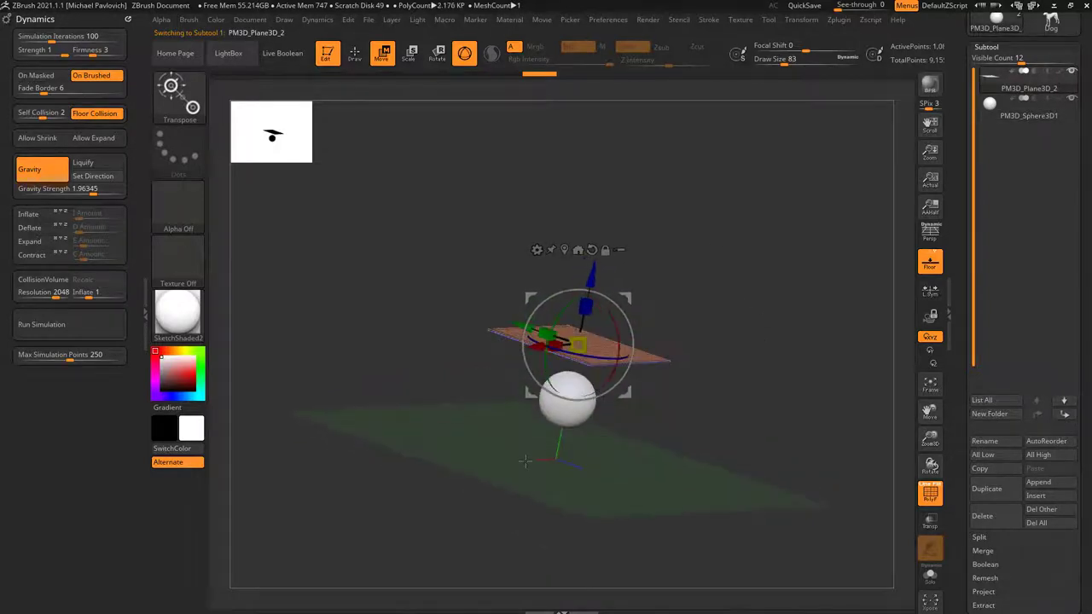
left_click_drag(721, 407, 793, 421)
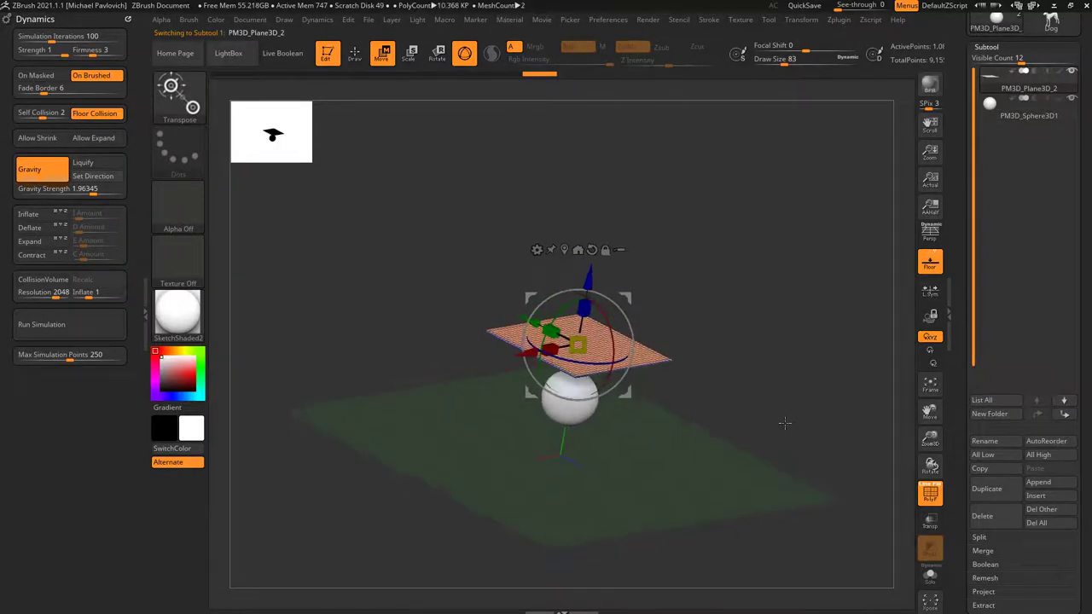
left_click_drag(772, 294, 748, 363, "alt")
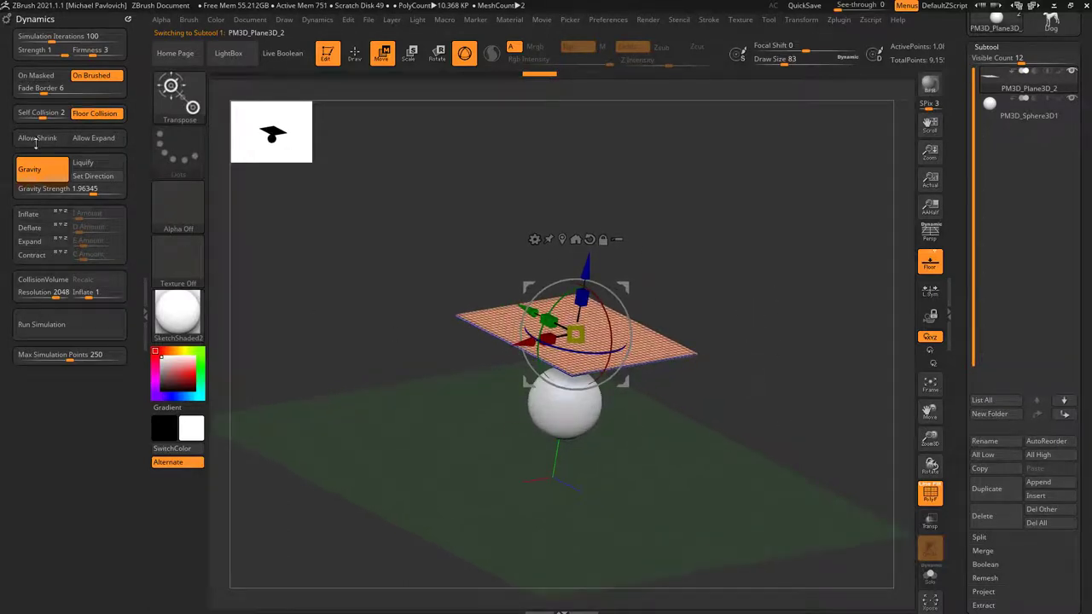
Step: Run the simulation on the plane with the collision volume off, stop it, and undo the fall
left_click(70, 321)
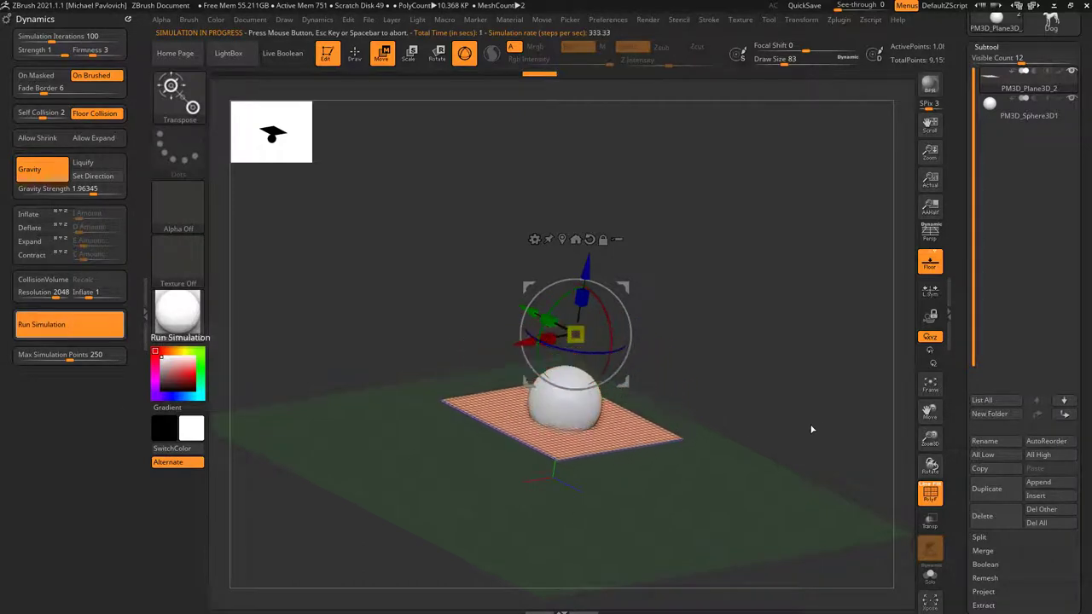
left_click(724, 452)
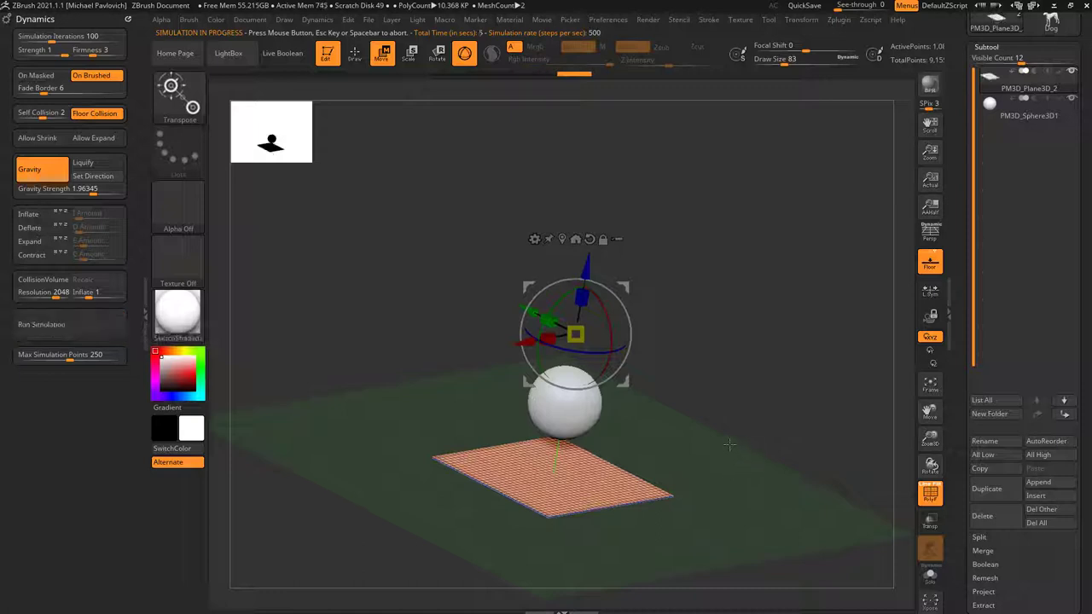
key("ctrl+z")
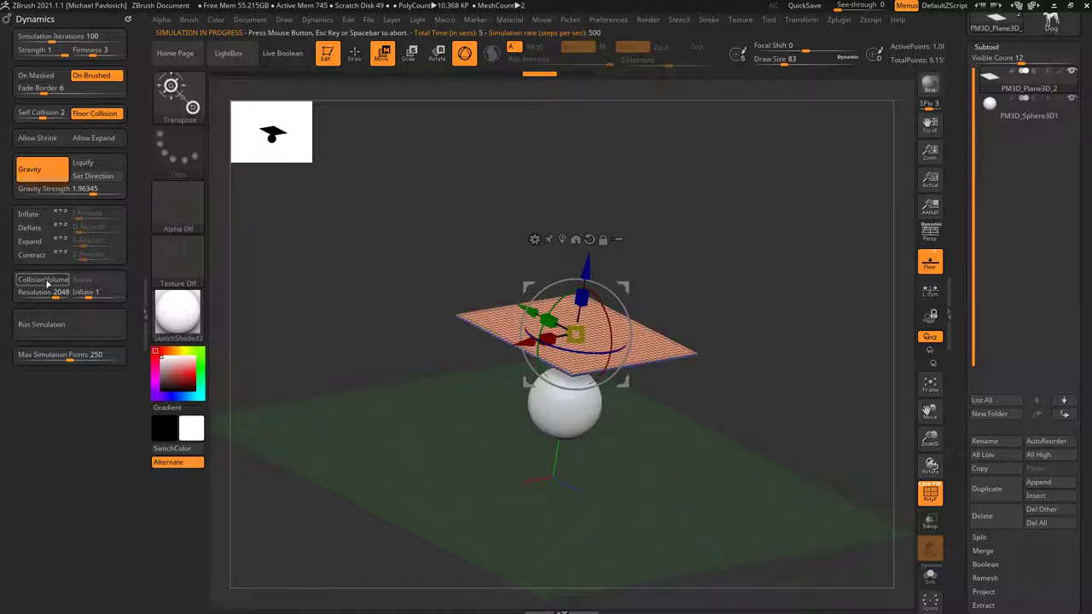
Step: Enable CollisionVolume so the plane can collide with the sphere
left_click(47, 282)
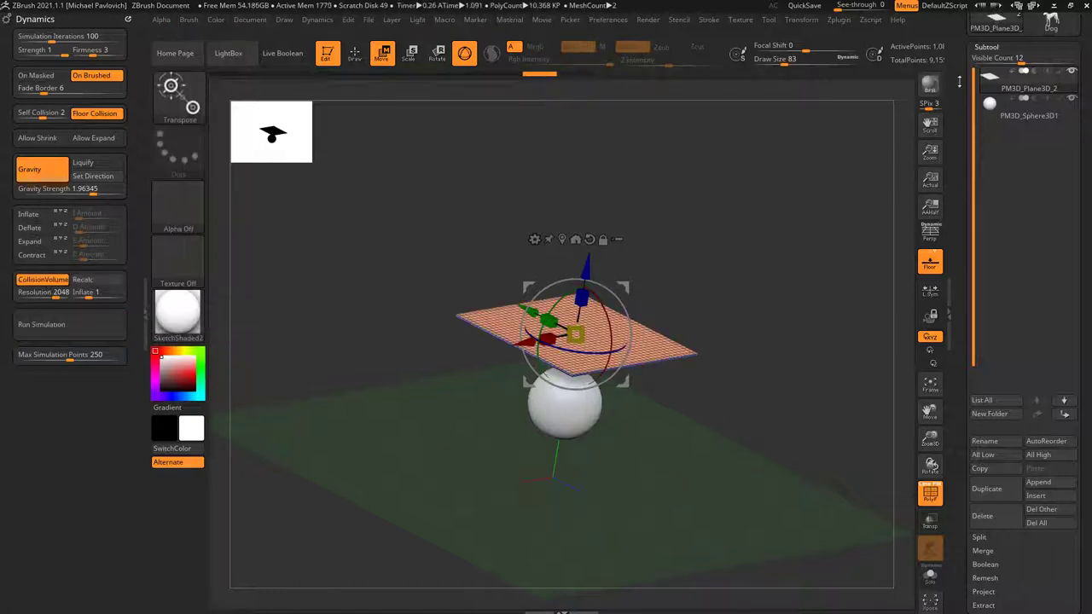
Step: Duplicate the sphere subtool, scale the copy down, and place it beside the original under the plane
left_click(1015, 119)
left_click_drag(801, 280, 885, 268)
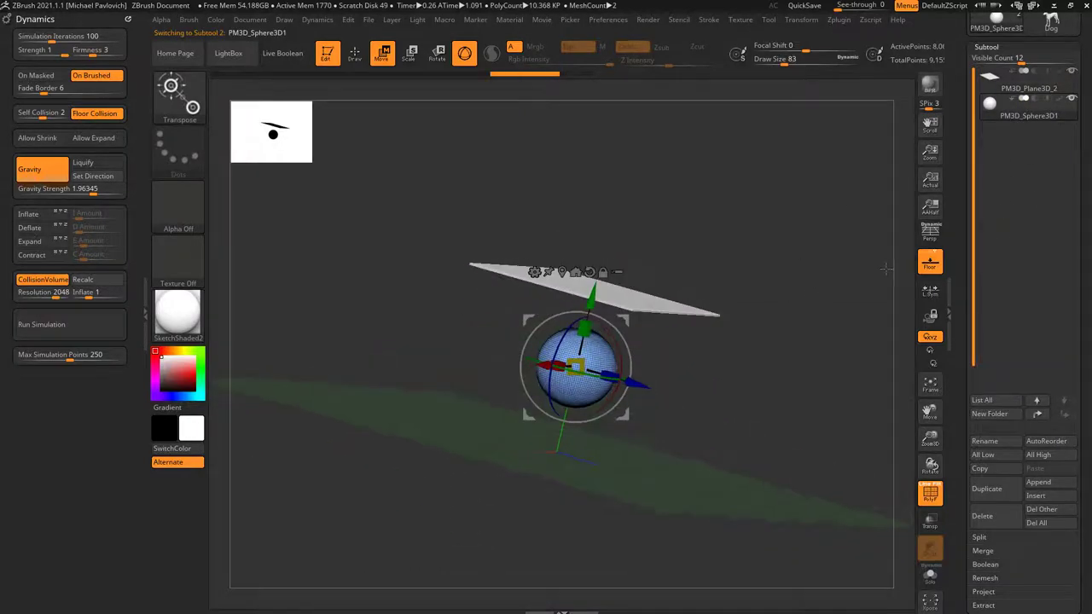
left_click(995, 488)
left_click_drag(845, 419, 811, 432, "shift")
mouse_move(565, 414)
left_mouse_down()
mouse_move(494, 435)
mouse_move(495, 409)
left_mouse_up()
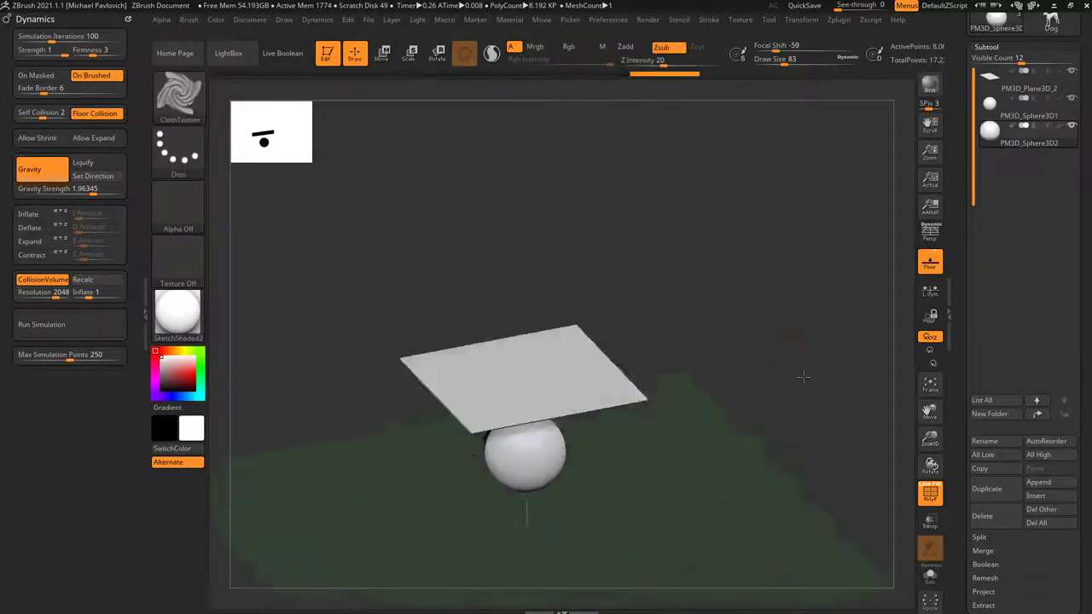
left_click_drag(803, 376, 887, 264)
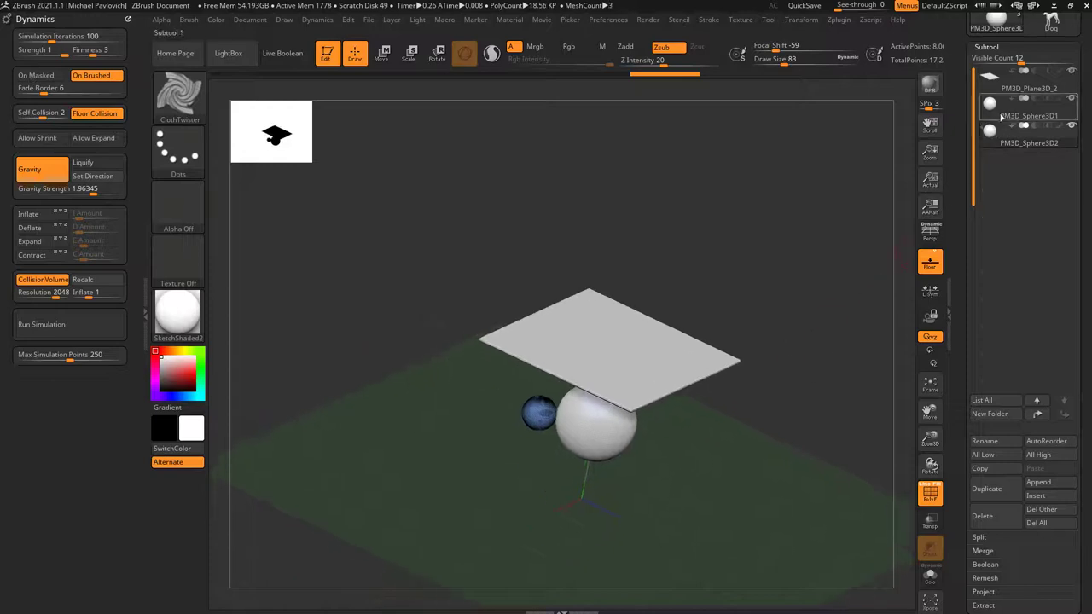
Step: Select the plane subtool and rebuild its collision volume with both spheres by switching CollisionVolume off and on
left_click(1022, 91)
left_click_drag(864, 196, 833, 234)
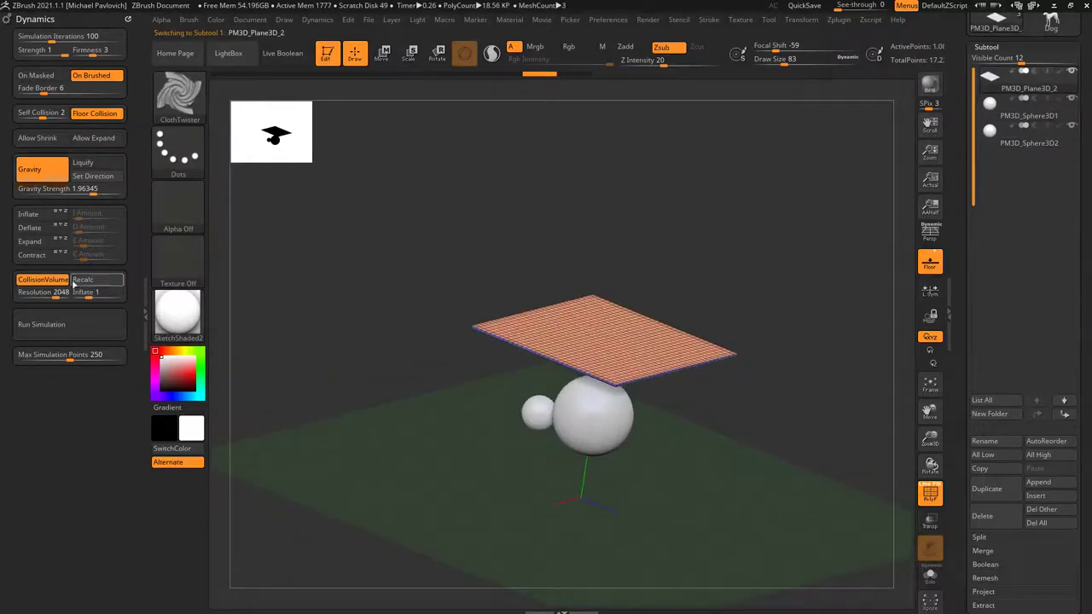
left_click(55, 285)
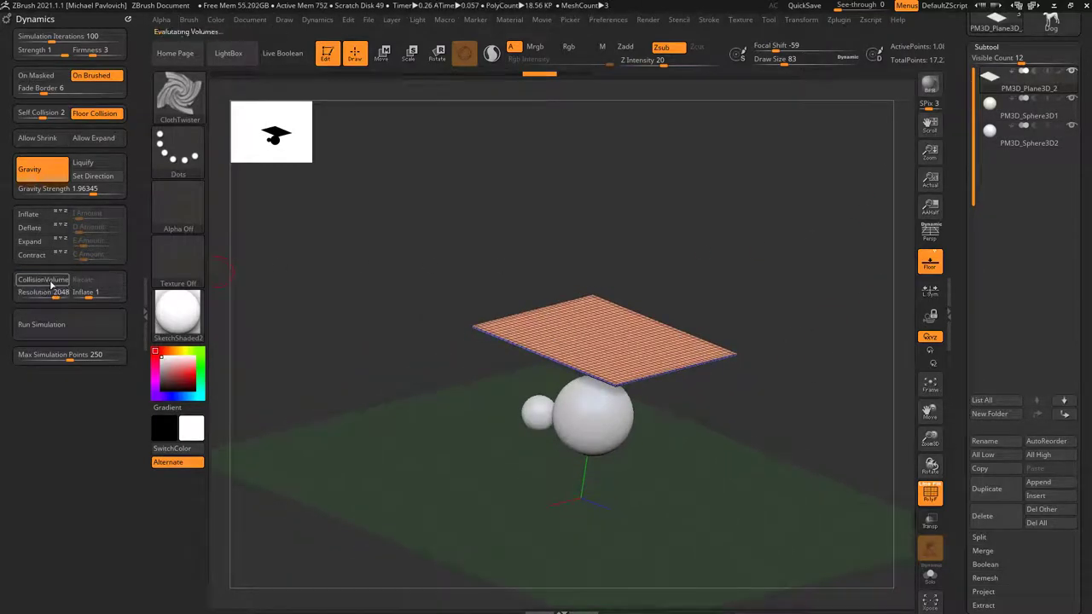
left_click(52, 285)
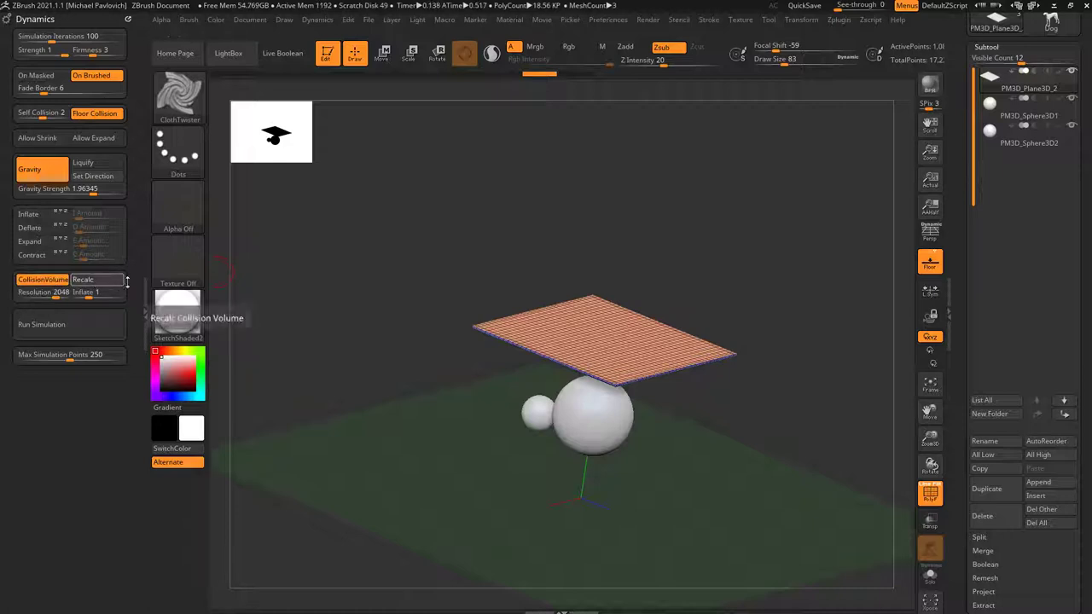
left_click_drag(675, 378, 709, 417)
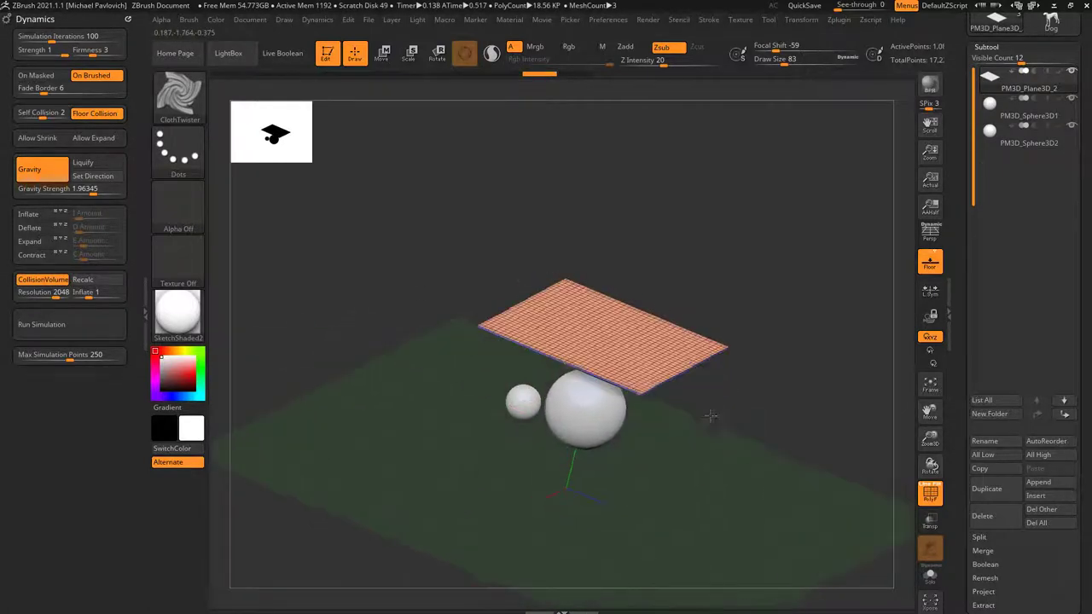
Step: Run the gravity simulation so the plane drapes over both spheres, inspect it from another angle, and undo the drape
left_click(95, 328)
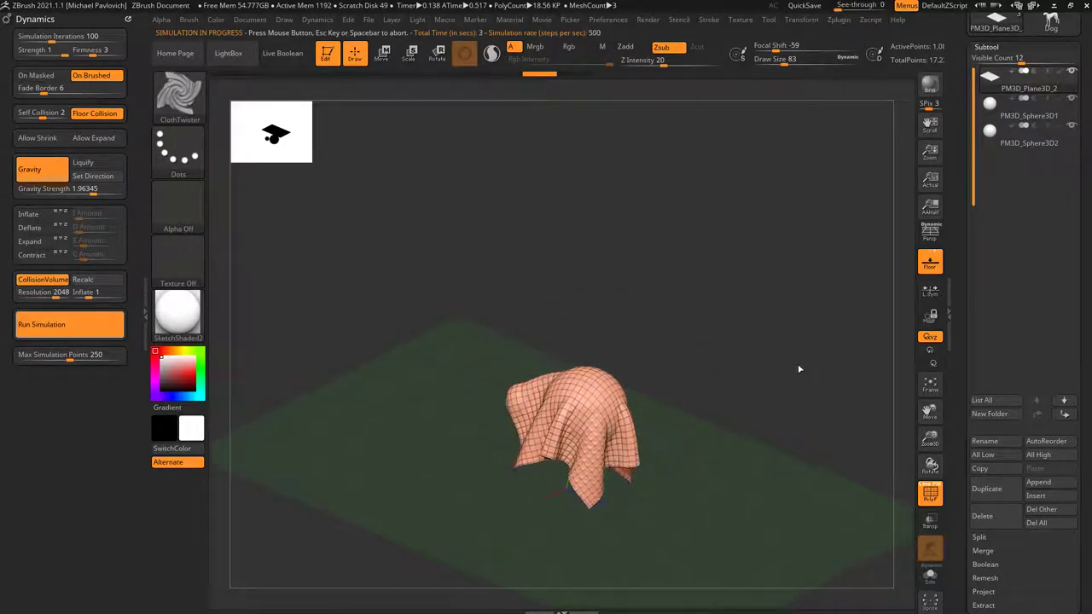
left_click_drag(727, 379, 696, 371)
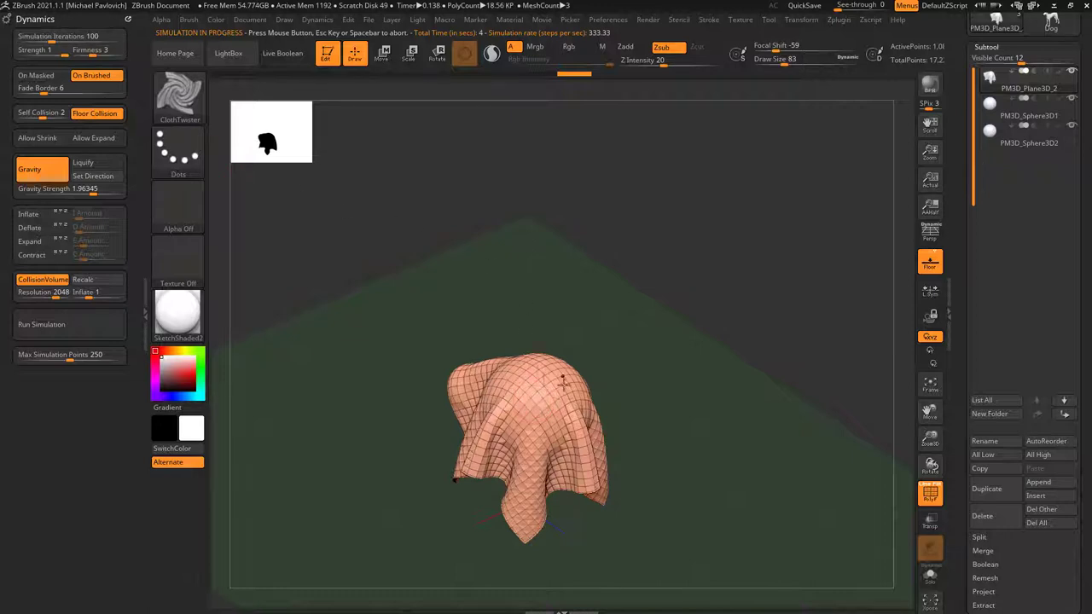
left_click_drag(660, 375, 612, 418)
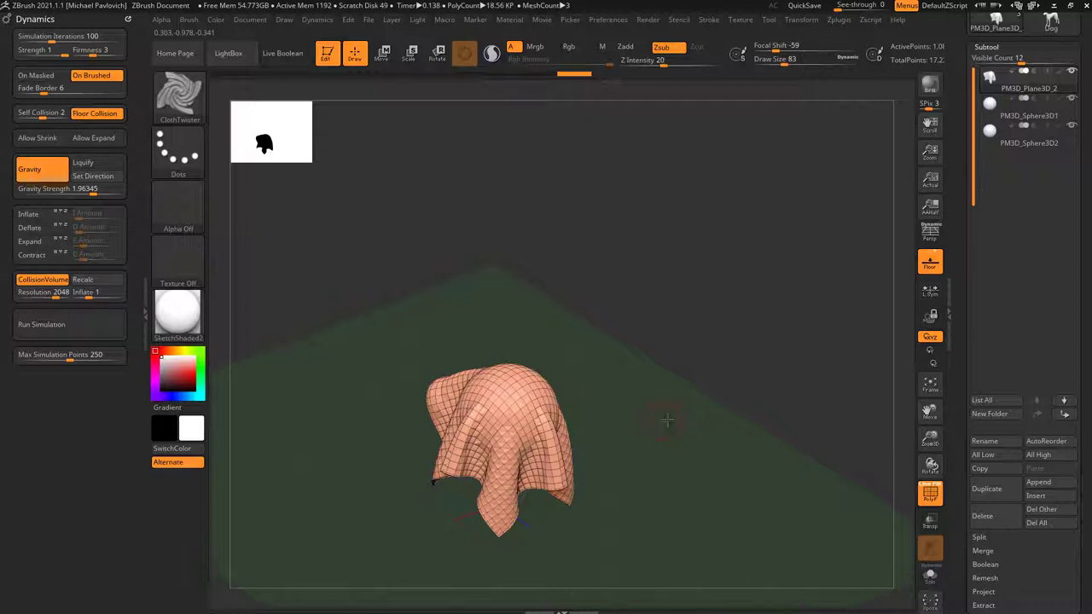
key("ctrl+z")
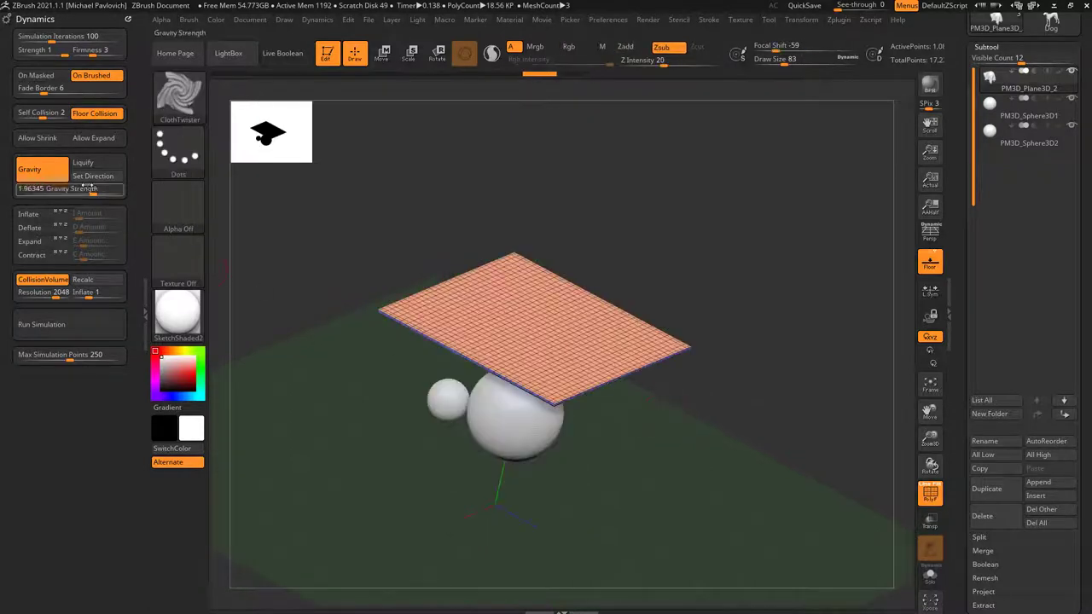
Step: Raise Gravity Strength to about 40, run the simulation on the plane, stop it, and undo the fall
left_click_drag(99, 190, 116, 191)
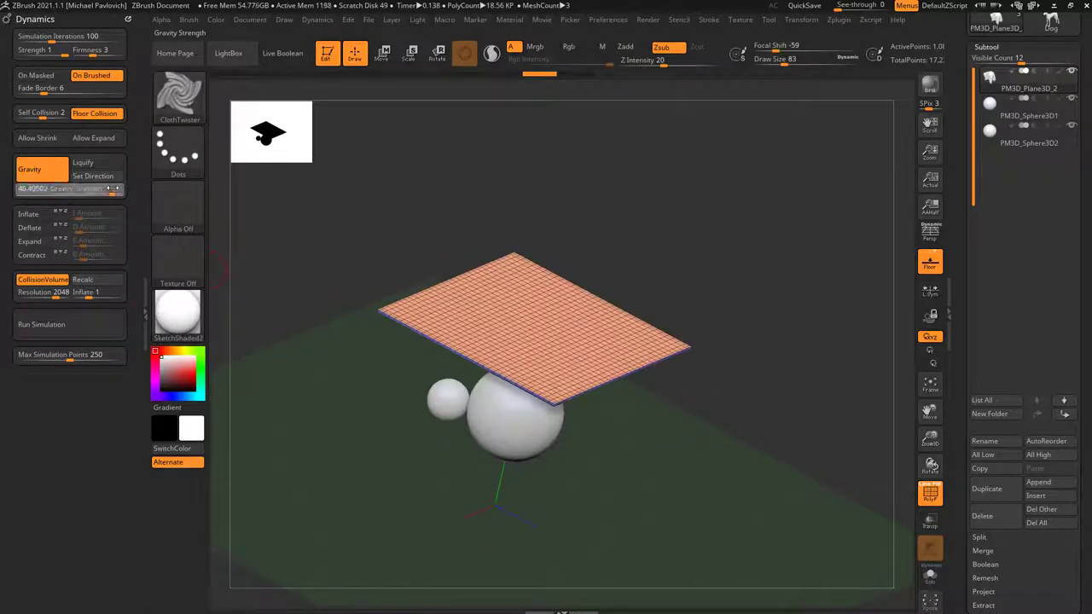
left_click(84, 326)
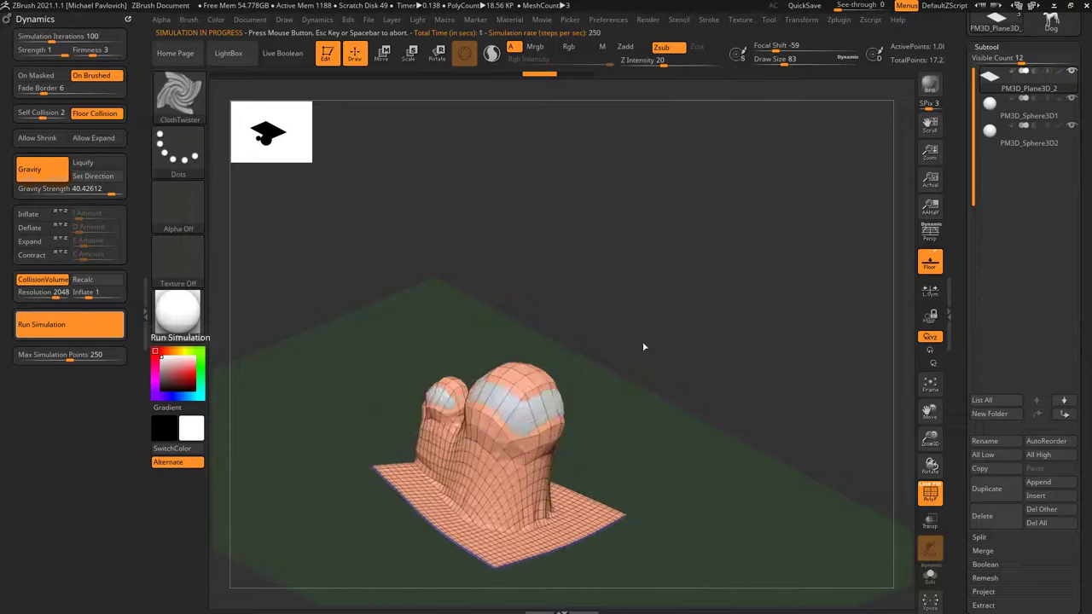
mouse_move(664, 359)
left_mouse_down()
mouse_move(595, 358)
mouse_move(674, 349)
left_mouse_up()
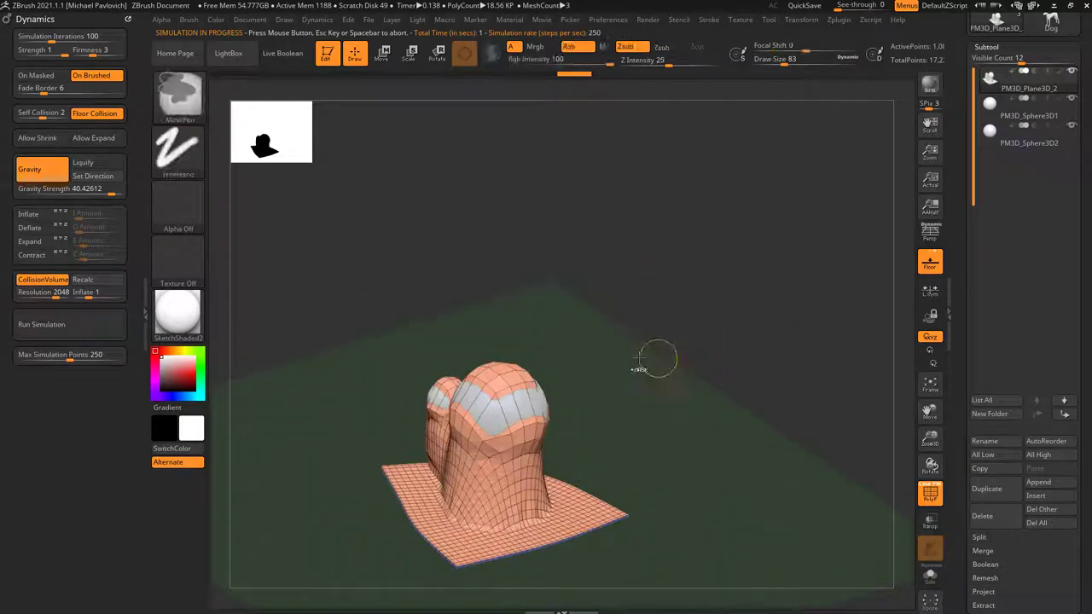
key("ctrl+z")
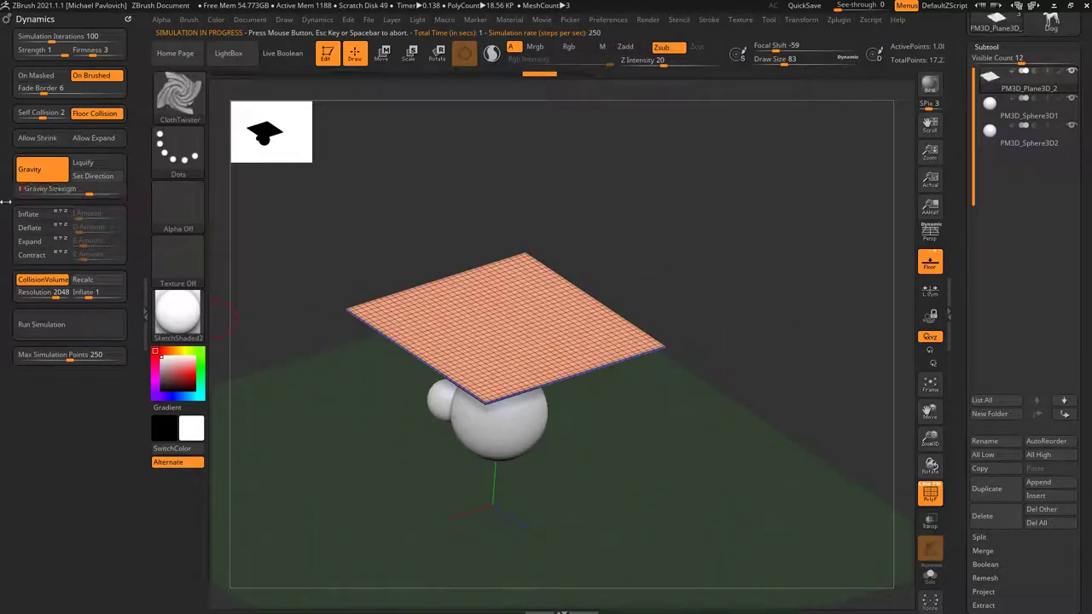
Step: Set Gravity Strength to 10, run the simulation over the spheres, stop it, and undo the deformation
left_click_drag(601, 242, 711, 239)
left_click(99, 332)
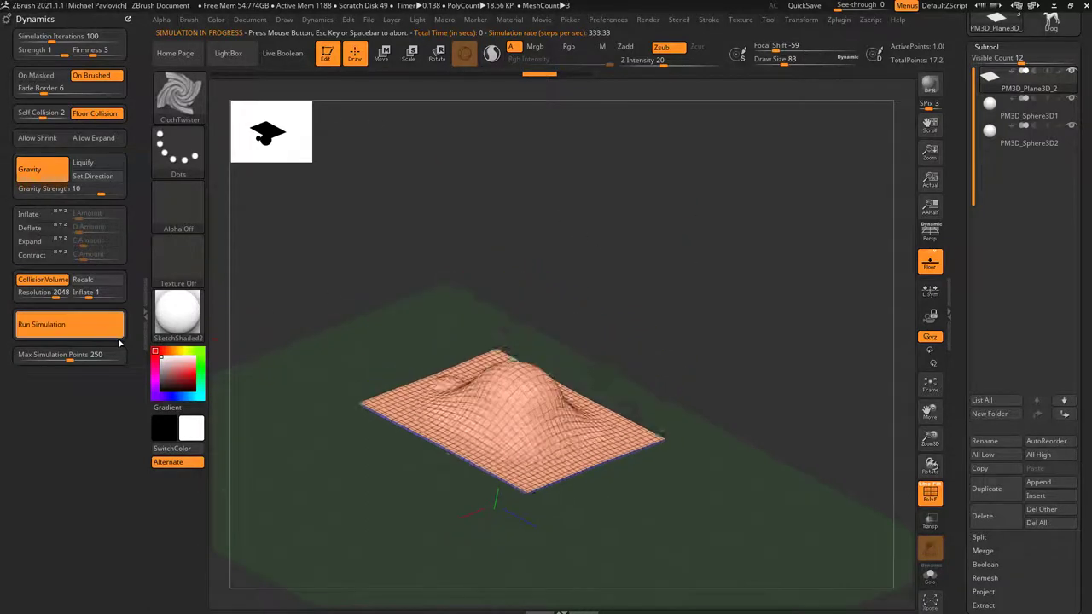
mouse_move(626, 324)
left_mouse_down()
mouse_move(602, 355)
mouse_move(385, 439)
mouse_move(637, 316)
mouse_move(617, 348)
mouse_move(631, 363)
mouse_move(632, 337)
left_mouse_up()
key("ctrl+z")
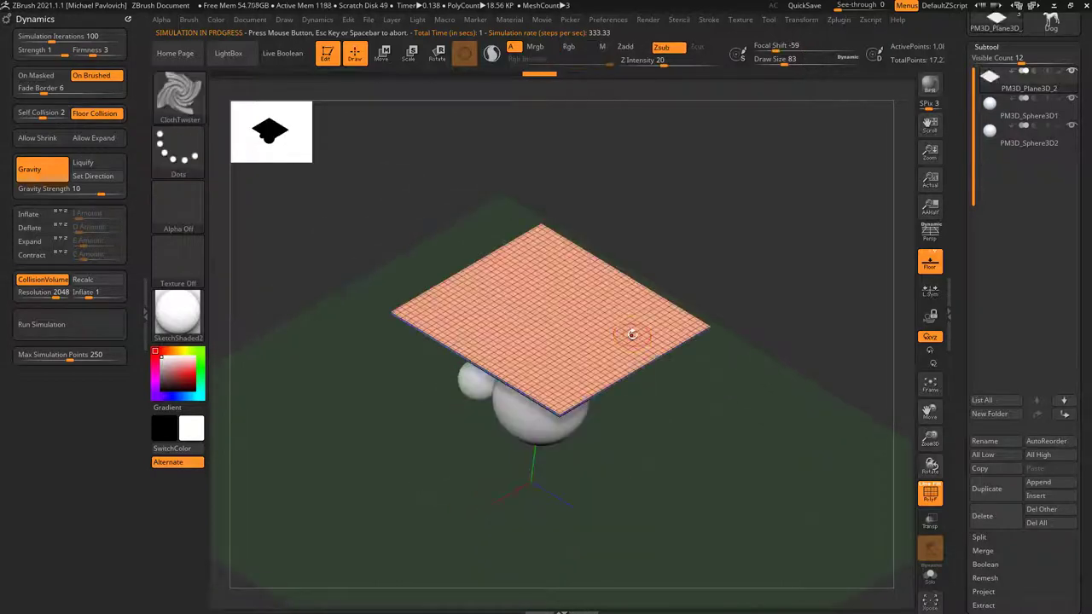
left_click_drag(720, 293, 726, 281)
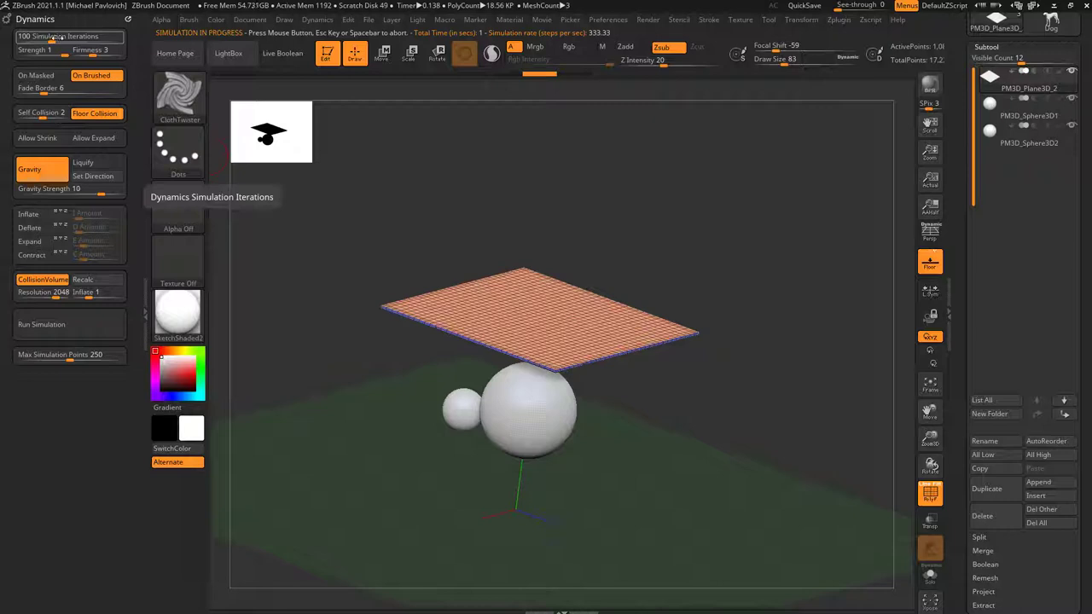
Step: Set Simulation Iterations to 1000, run the simulation on the plane, stop it, and undo the drape
left_click_drag(62, 37, 128, 39)
left_click_drag(307, 319, 301, 283)
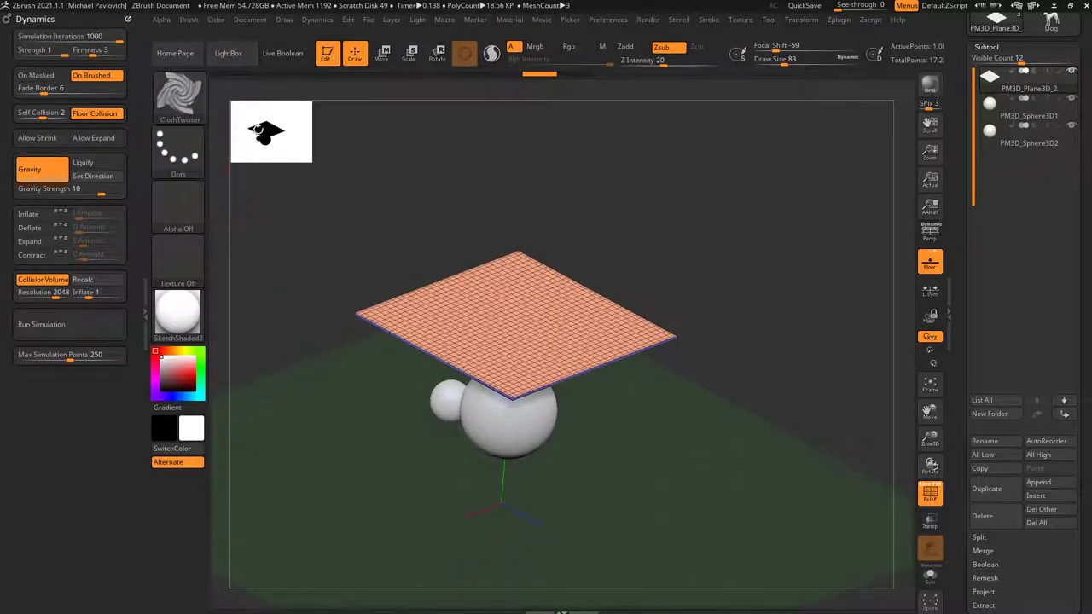
left_click_drag(639, 268, 670, 246)
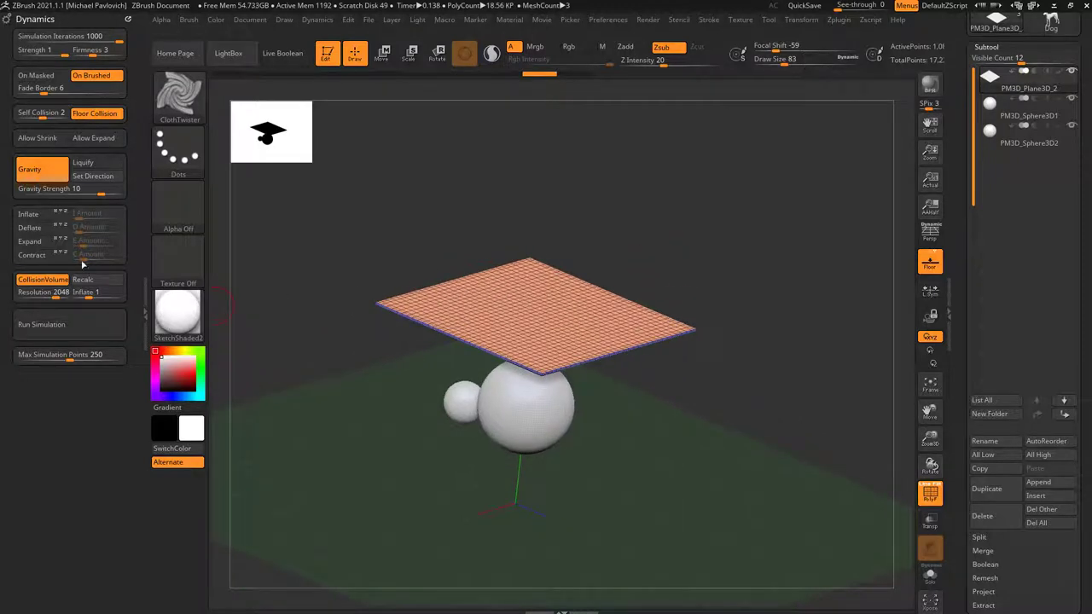
left_click(77, 328)
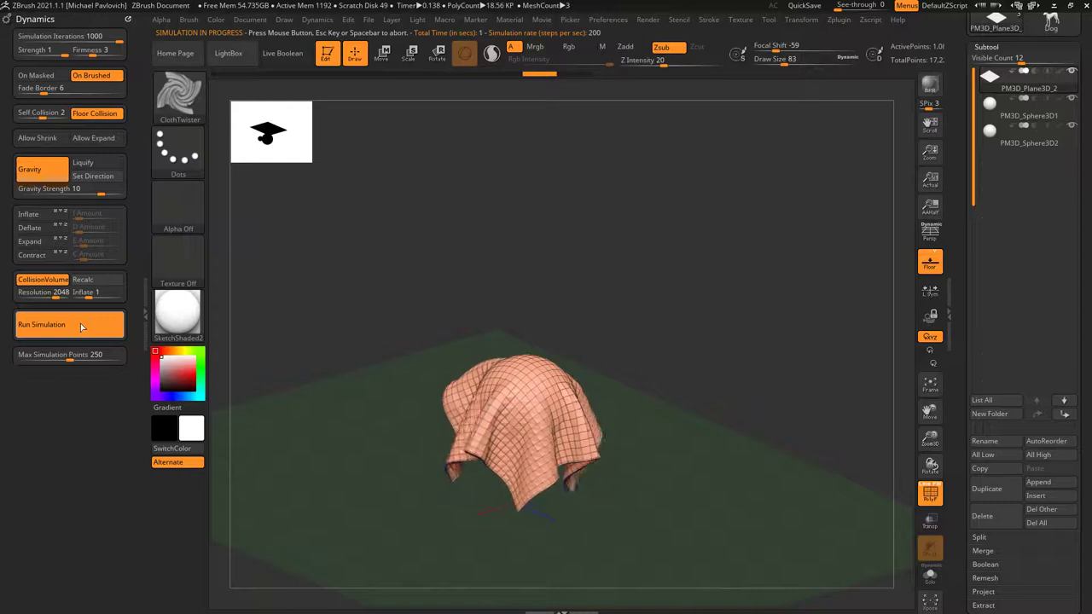
left_click_drag(665, 281, 539, 378)
left_click_drag(636, 365, 653, 338)
key("ctrl+z")
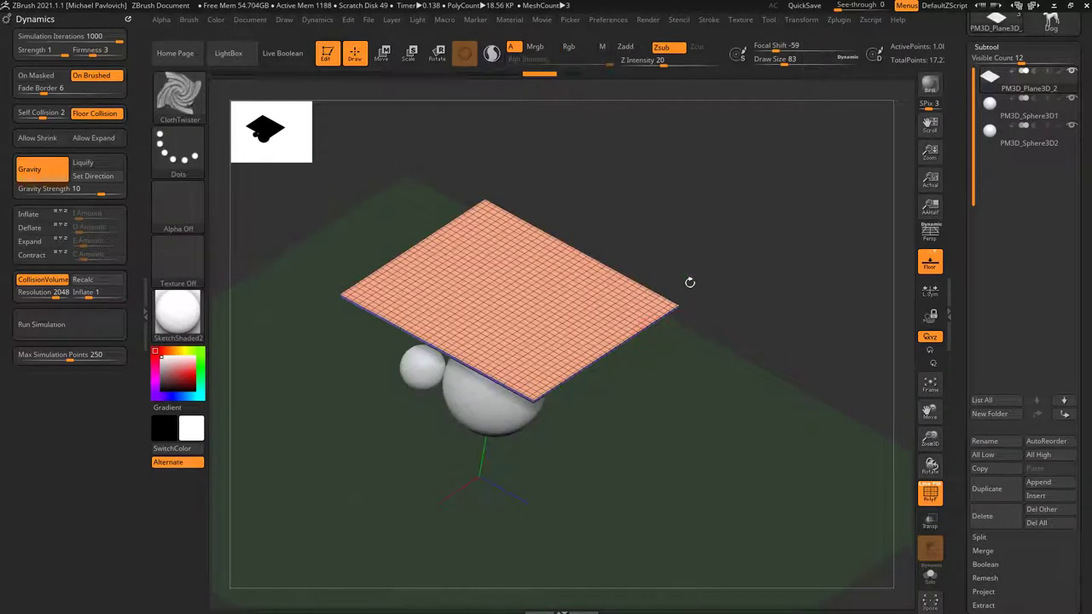
Step: Set Simulation Iterations to 100, run the simulation on the plane, and undo the drape
left_click_drag(689, 282, 650, 259)
left_click(77, 35)
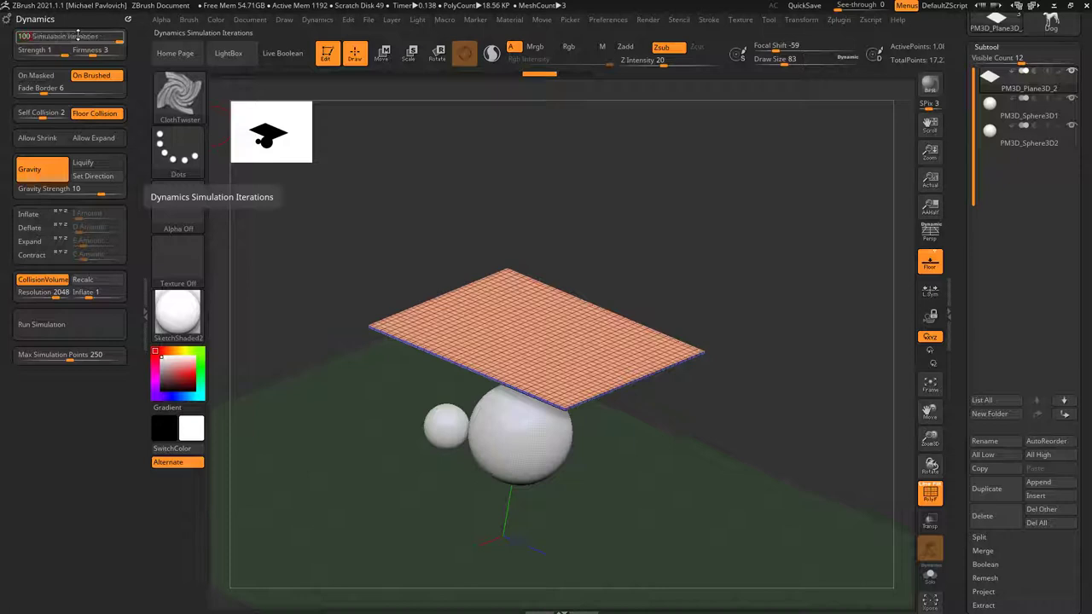
key("Return")
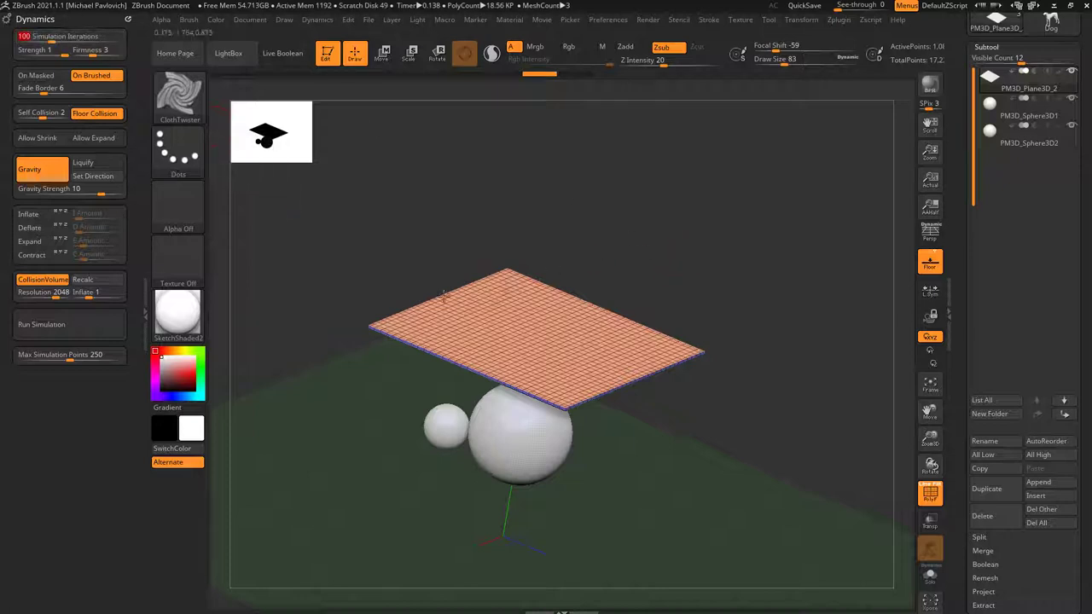
left_click(61, 328)
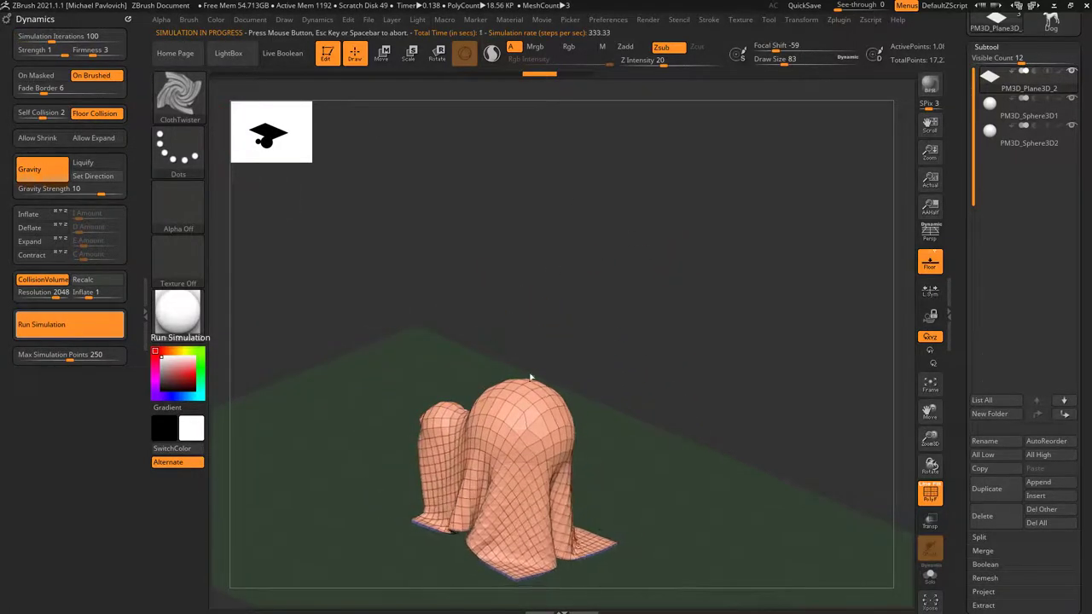
key("ctrl+z")
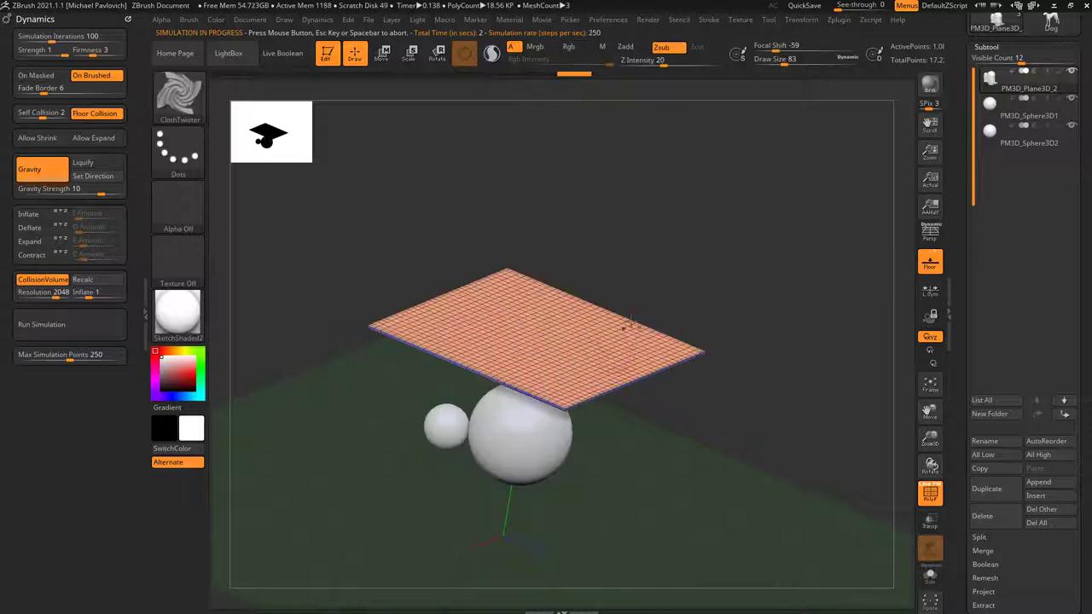
Step: Lower Gravity Strength to 1.96345, run the simulation over the two spheres, stop it, and undo the drape
left_click_drag(642, 260, 278, 272)
left_click_drag(88, 191, 93, 196)
left_click(81, 329)
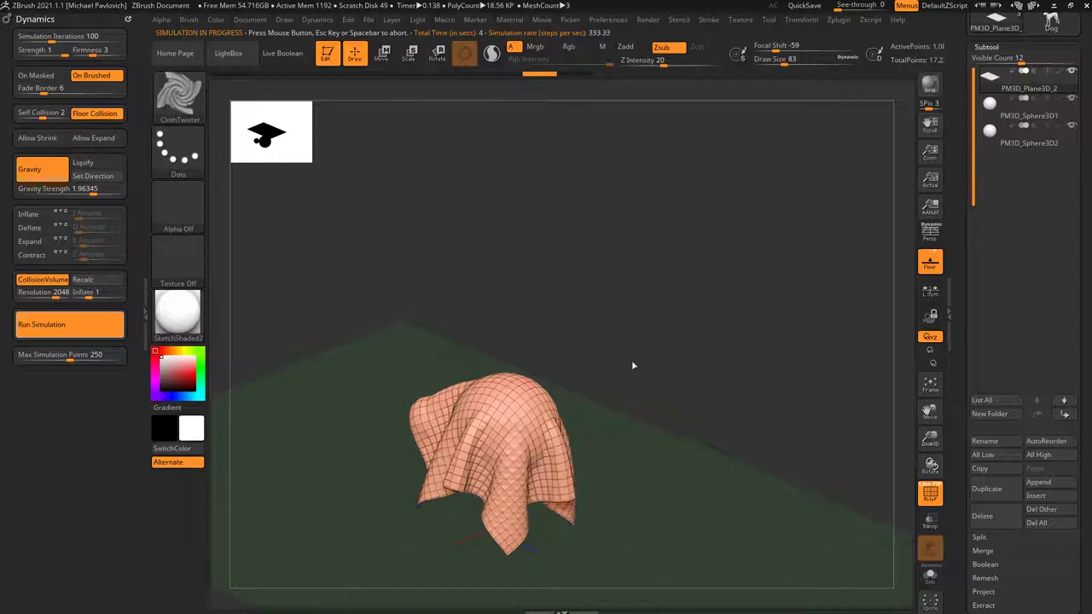
left_click(643, 357)
mouse_move(646, 356)
left_mouse_down()
mouse_move(634, 360)
mouse_move(694, 346)
mouse_move(731, 366)
mouse_move(738, 356)
left_mouse_up()
key("ctrl+z")
Step: Try lowering the plane over the spheres twice with the TransposeCloth brush, undo both moves, and return to Draw mode
key("b")
key("t")
key("c")
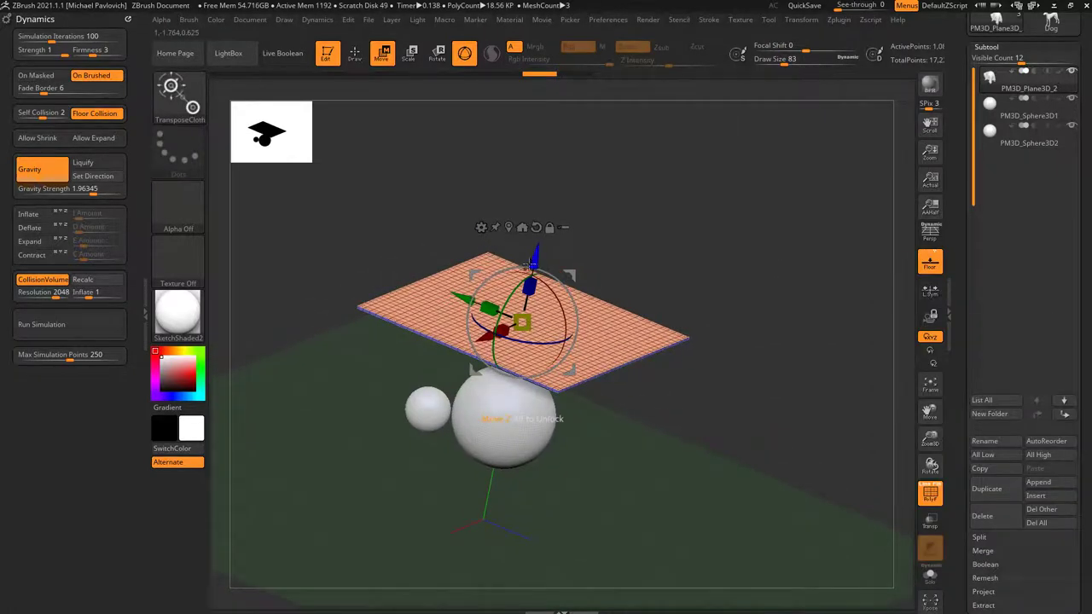
left_click_drag(534, 258, 481, 523)
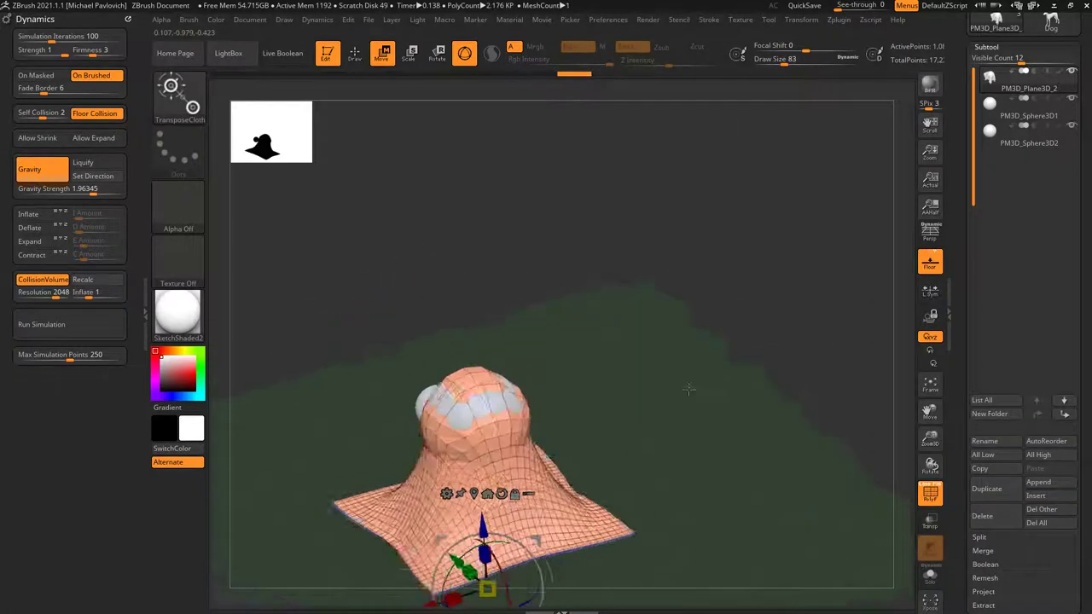
key("ctrl+z")
left_click_drag(471, 276, 438, 523)
left_click_drag(636, 403, 686, 404)
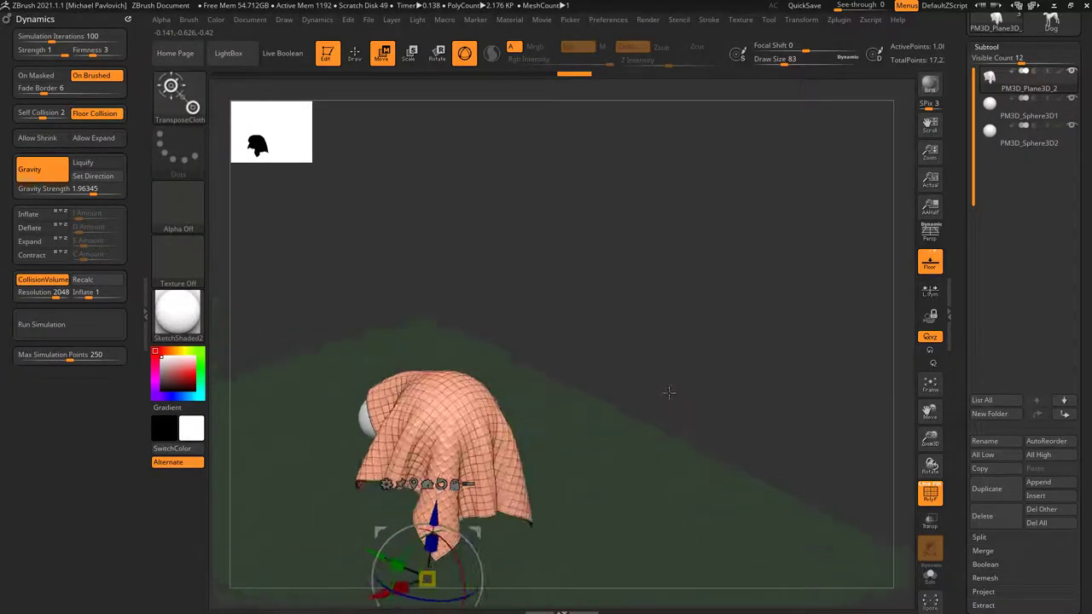
key("ctrl+z")
key("q")
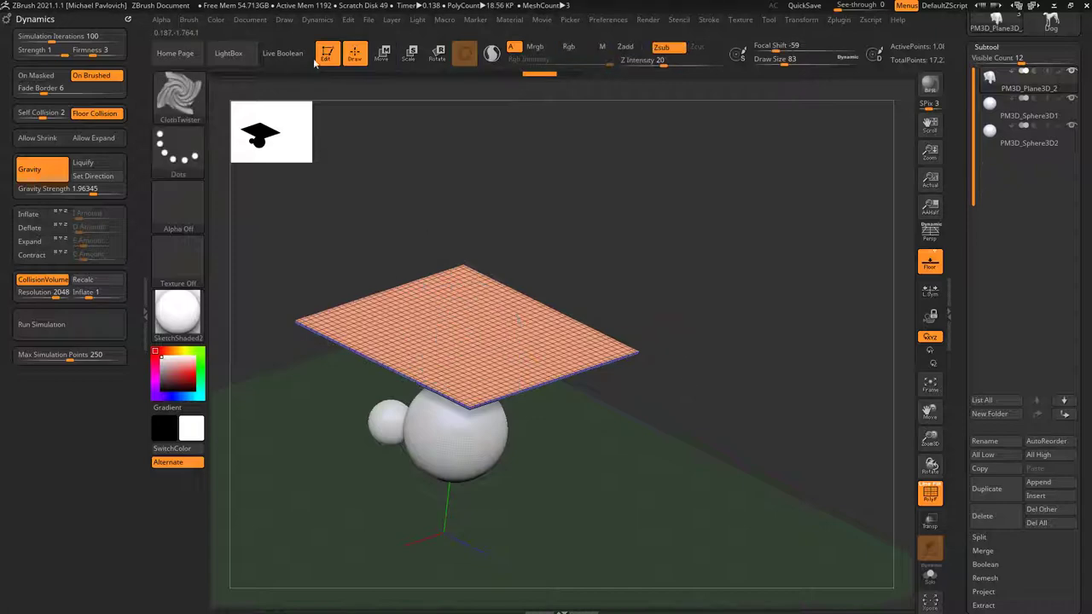
Step: Select the ClothHook brush and enlarge its Draw Size to 305
left_click_drag(718, 312, 715, 335)
key("b")
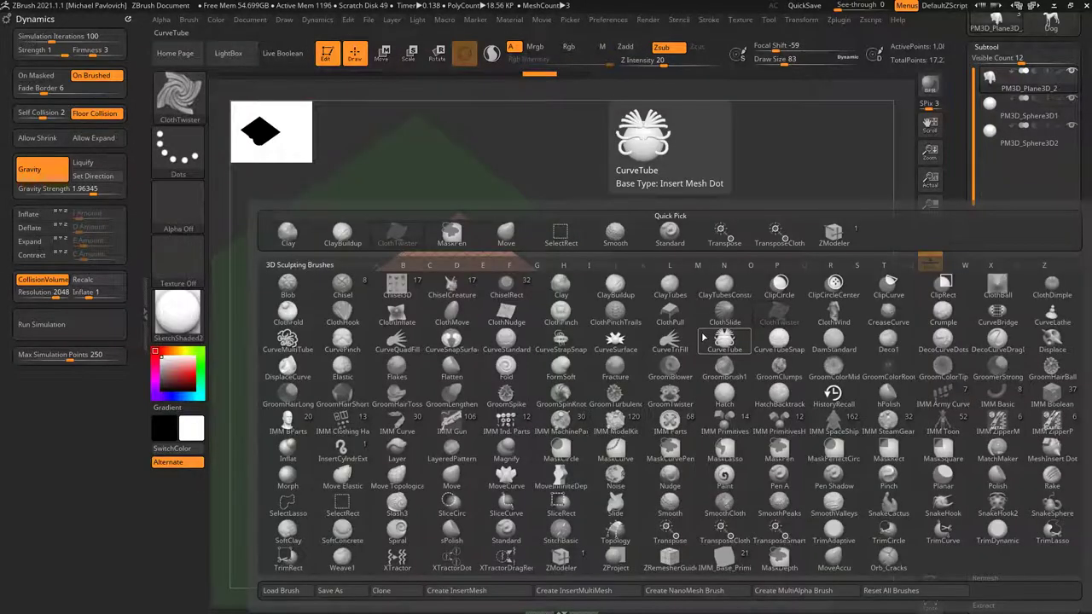
key("c")
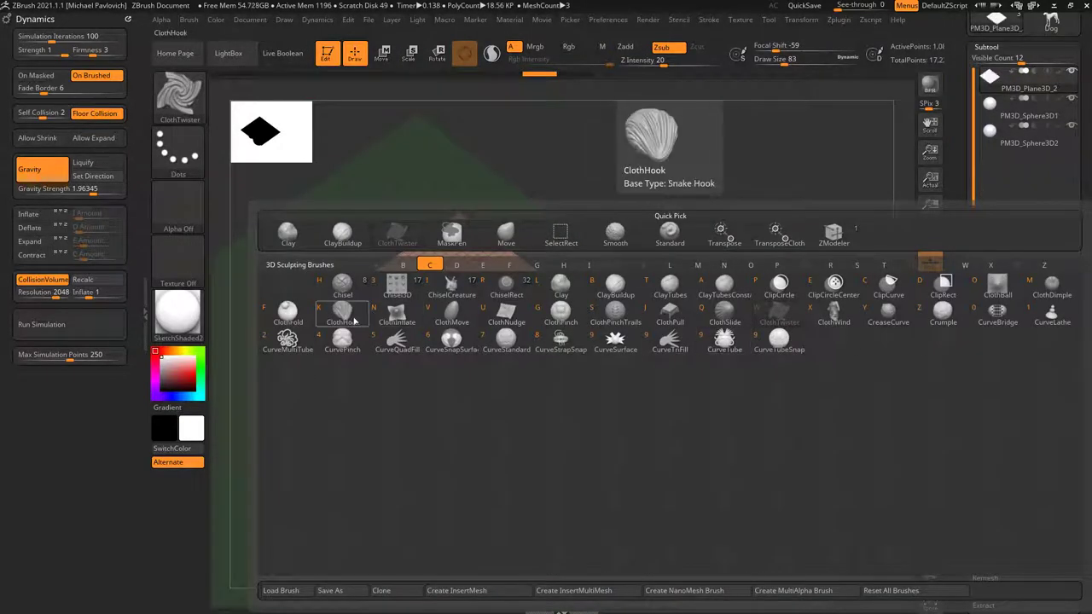
left_click(342, 312)
key("bracketright")
key("bracketright")
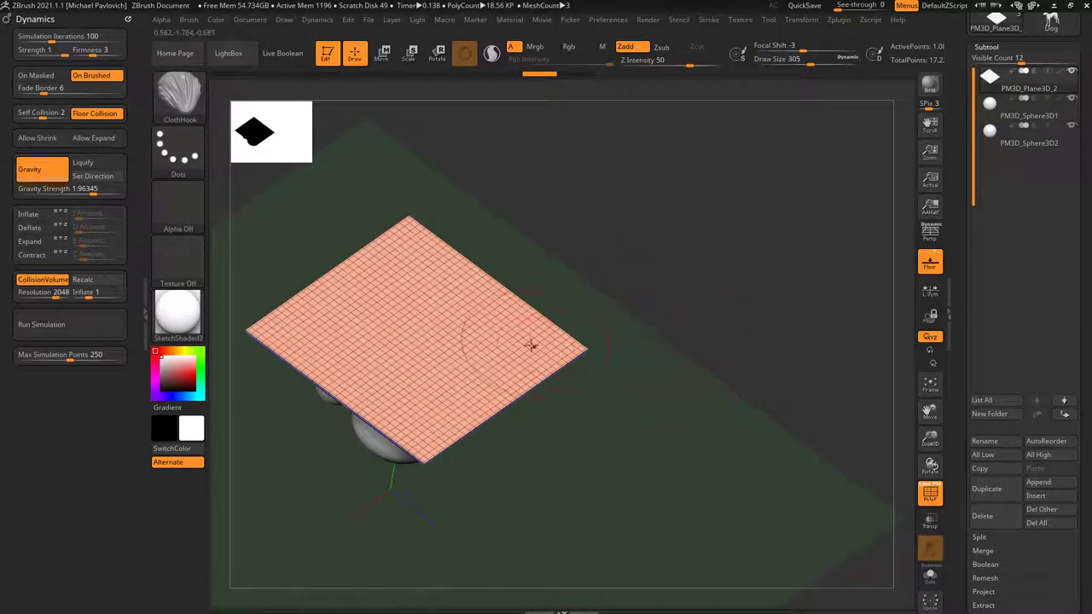
Step: Try pulling the plane's corner outward with ClothHook, first a short distance and then far out, and undo the strokes
left_click_drag(528, 343, 690, 330)
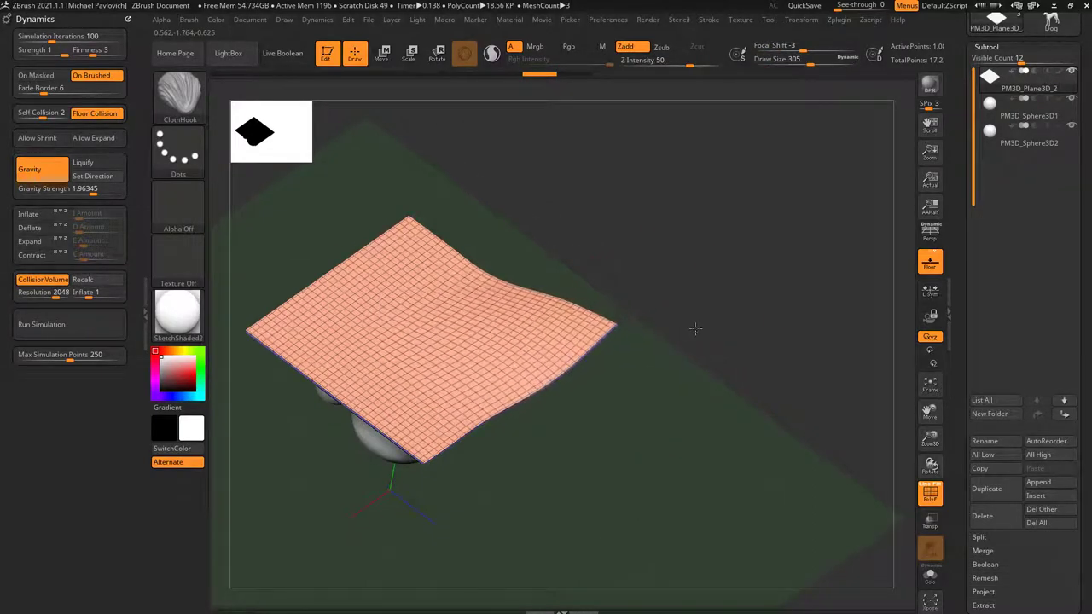
left_click_drag(528, 340, 643, 331)
key("ctrl+z")
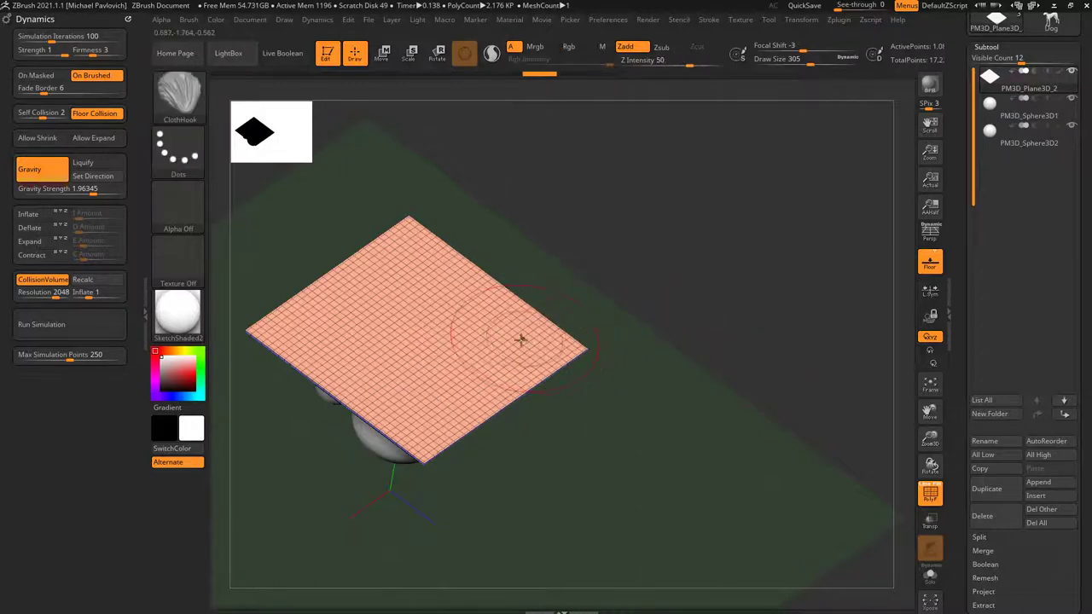
left_click_drag(519, 339, 991, 211)
mouse_move(779, 389)
left_mouse_down("alt")
mouse_move(699, 429)
mouse_move(738, 426)
left_mouse_up("alt")
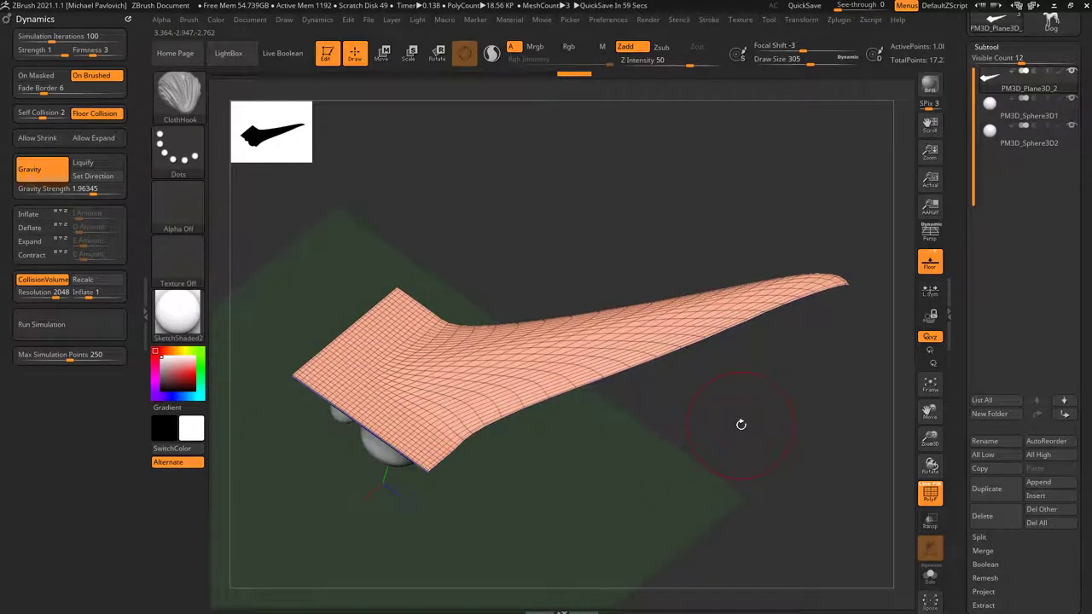
key("ctrl+z")
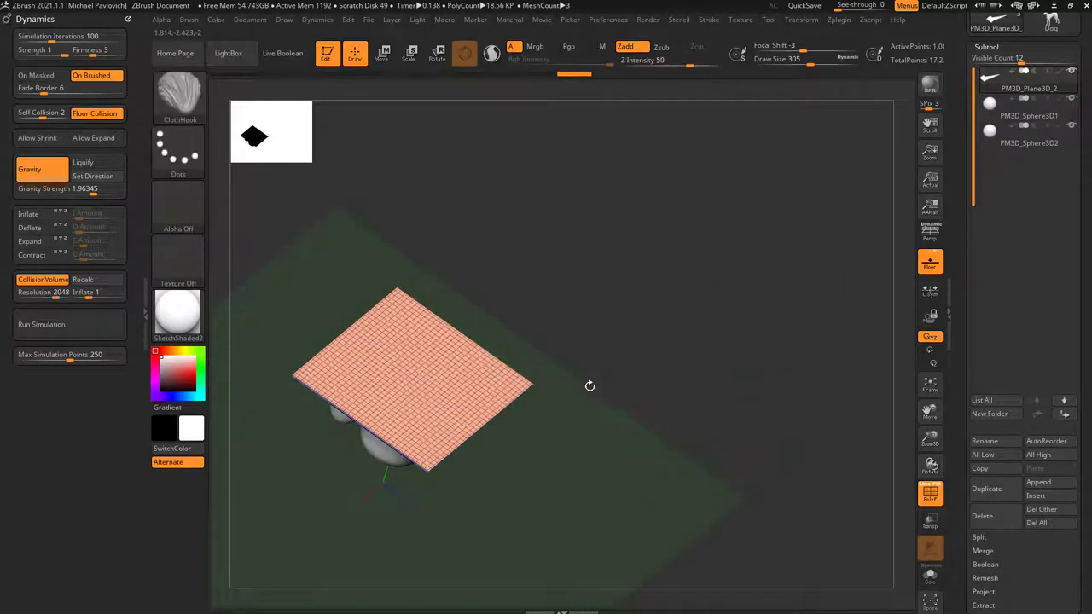
Step: Repeat the long ClothHook pull on the plane's corner away from the spheres and undo each stroke
mouse_move(495, 384)
left_mouse_down()
mouse_move(818, 335)
mouse_move(709, 449)
left_mouse_up()
key("ctrl+z")
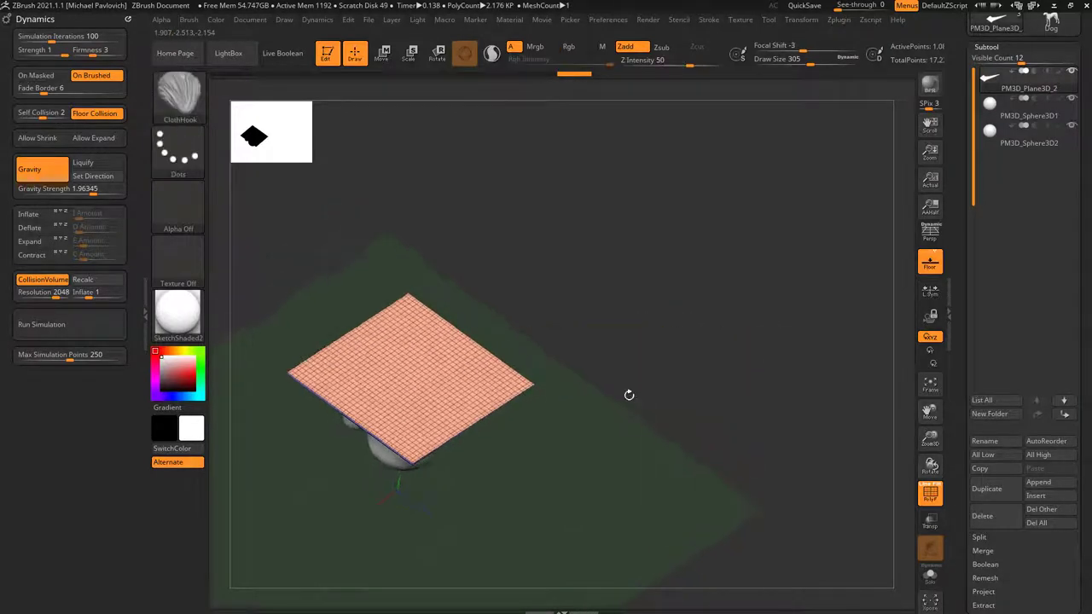
left_click_drag(629, 393, 388, 289)
left_click_drag(560, 301, 540, 282)
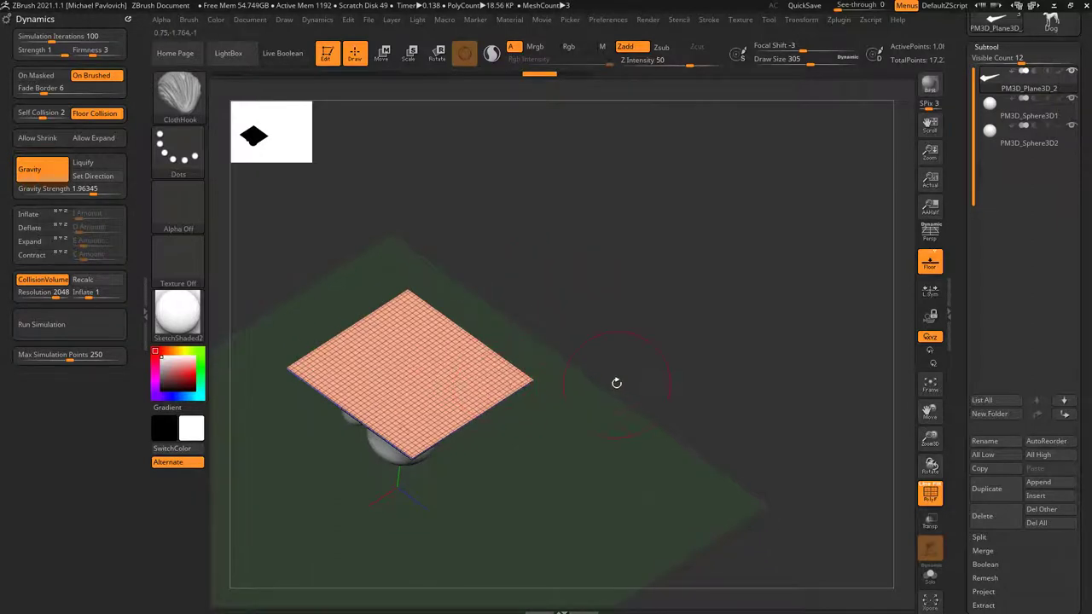
left_click_drag(483, 373, 778, 451)
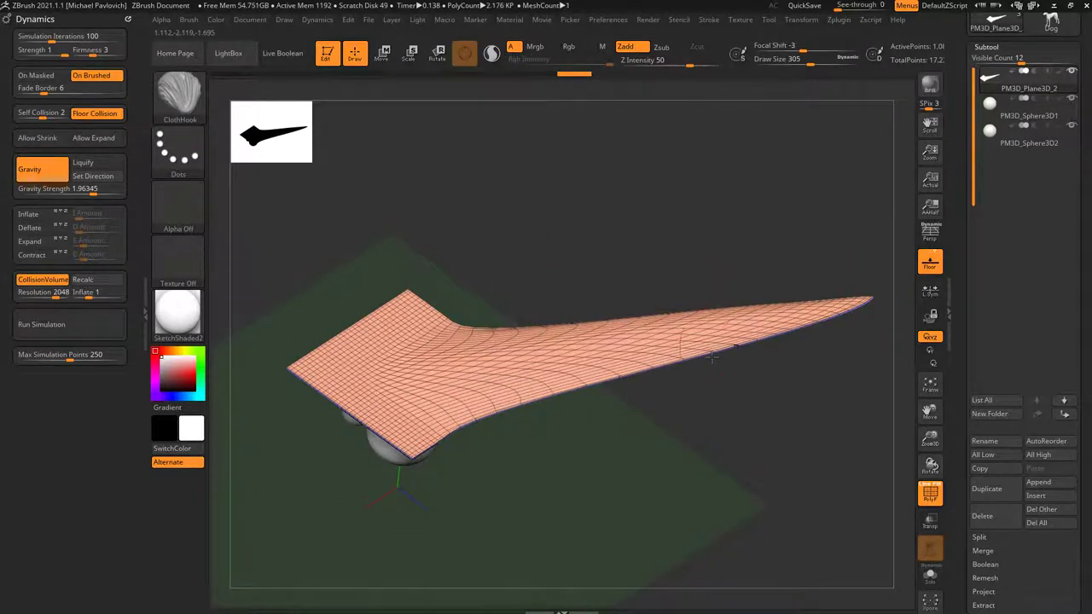
key("ctrl+z")
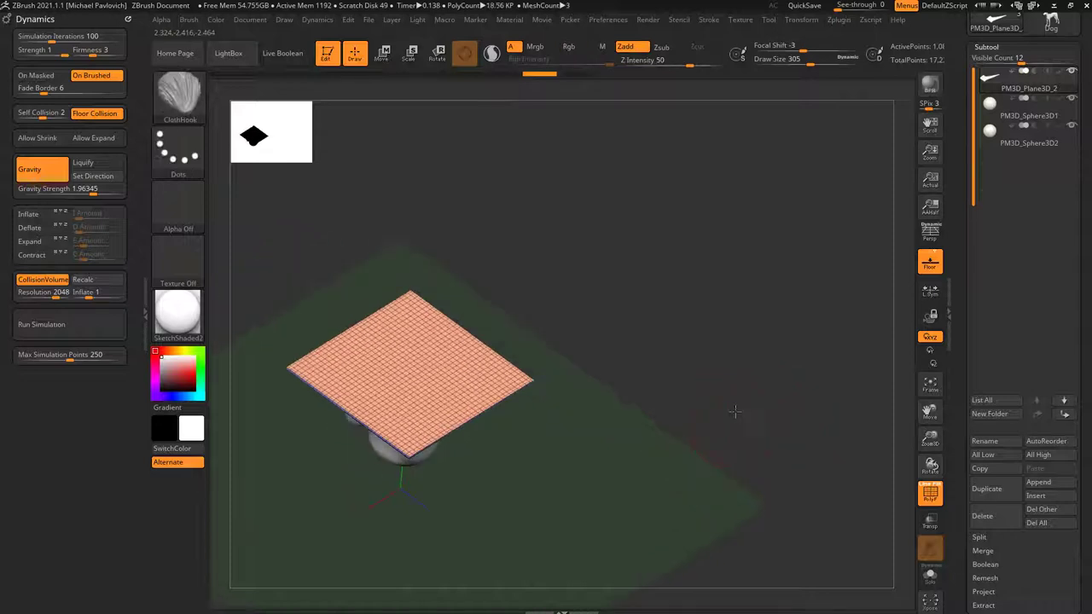
Step: Try a long ClothHook pull on the plane's corner with Simulation Iterations set to 1000, and undo the stroke
left_click_drag(735, 411, 722, 410, "alt")
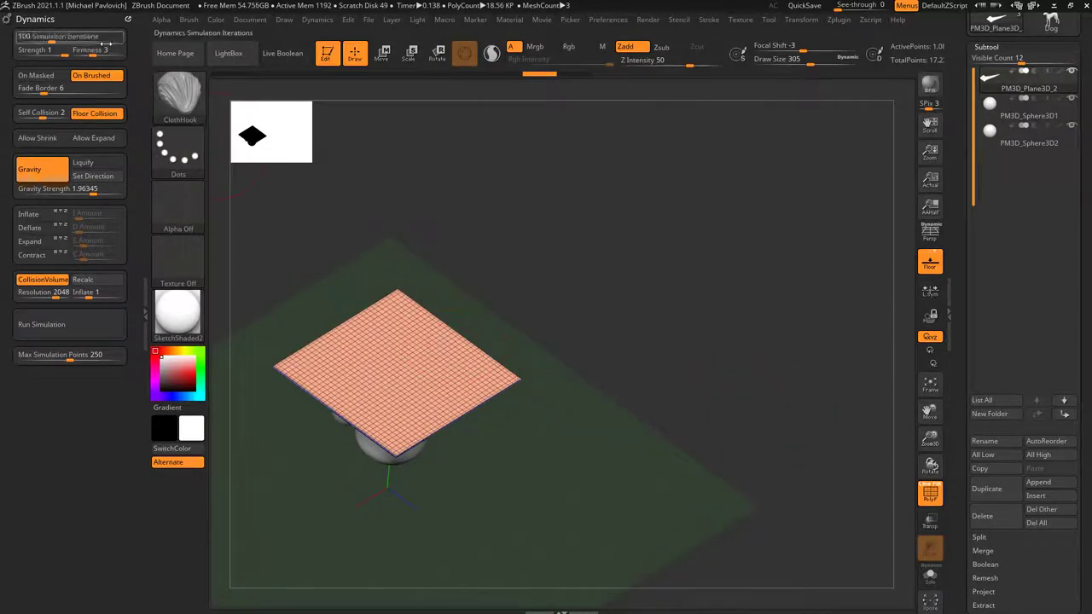
left_click_drag(111, 39, 129, 39)
left_click_drag(467, 385, 843, 296)
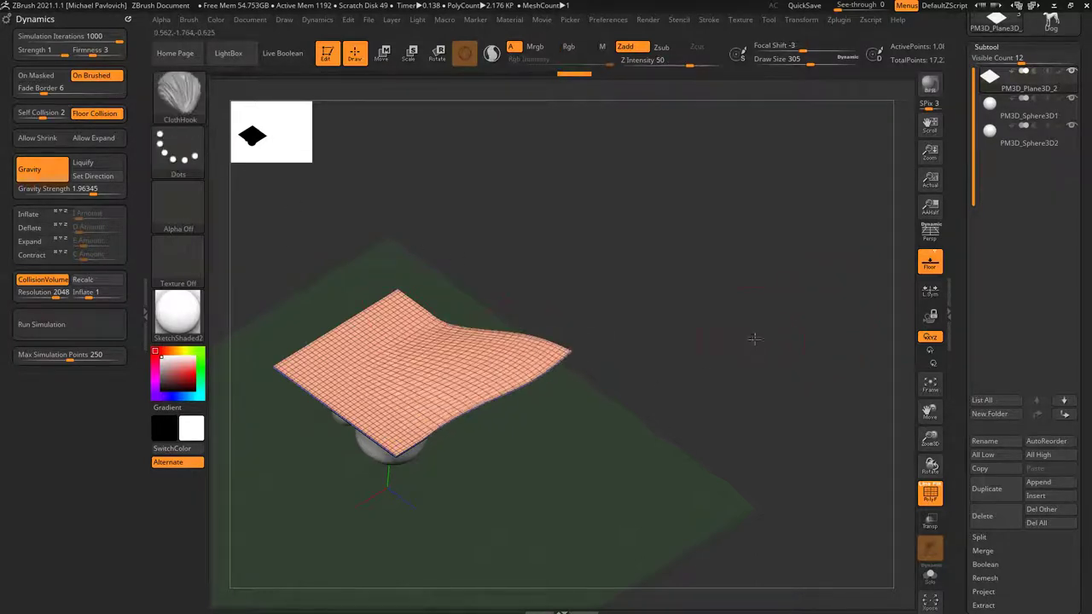
key("ctrl+z")
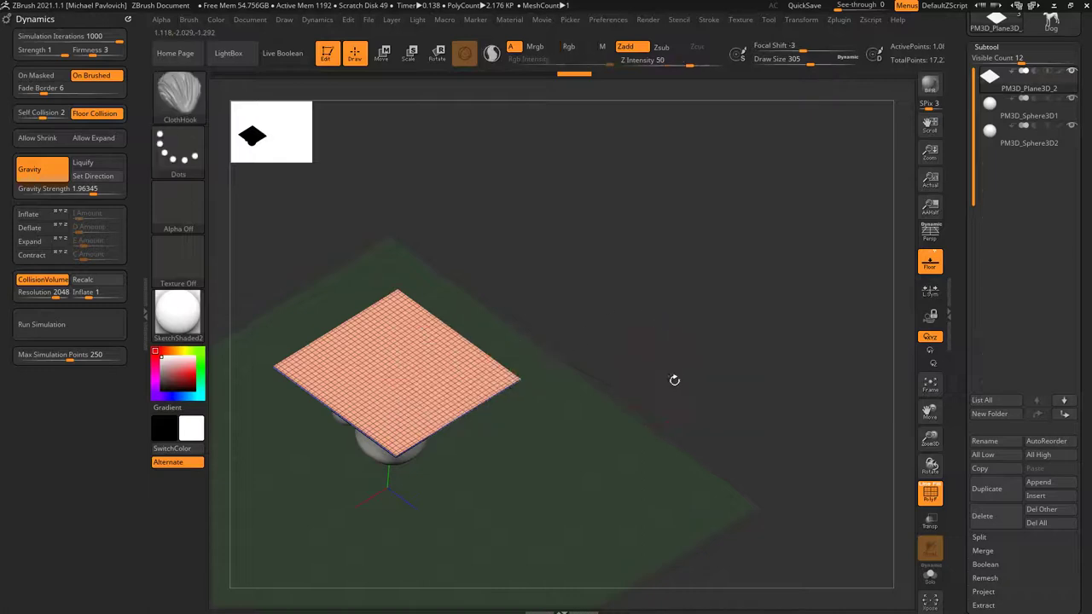
Step: Set Simulation Iterations to 100, try ClothHook pulls on the plane and its corner, and undo the strokes
left_click(99, 38)
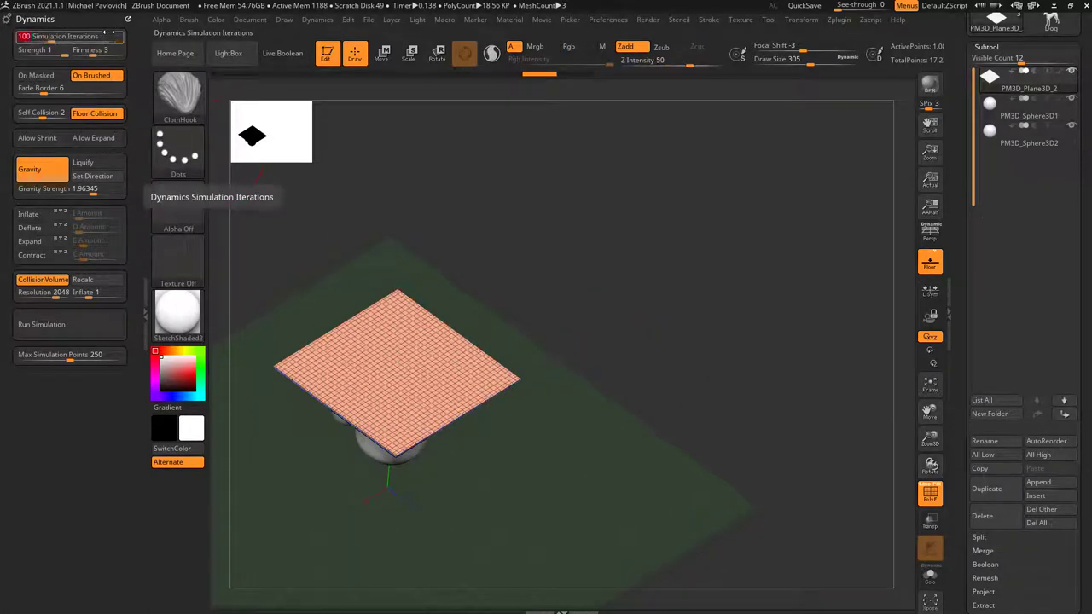
key("Return")
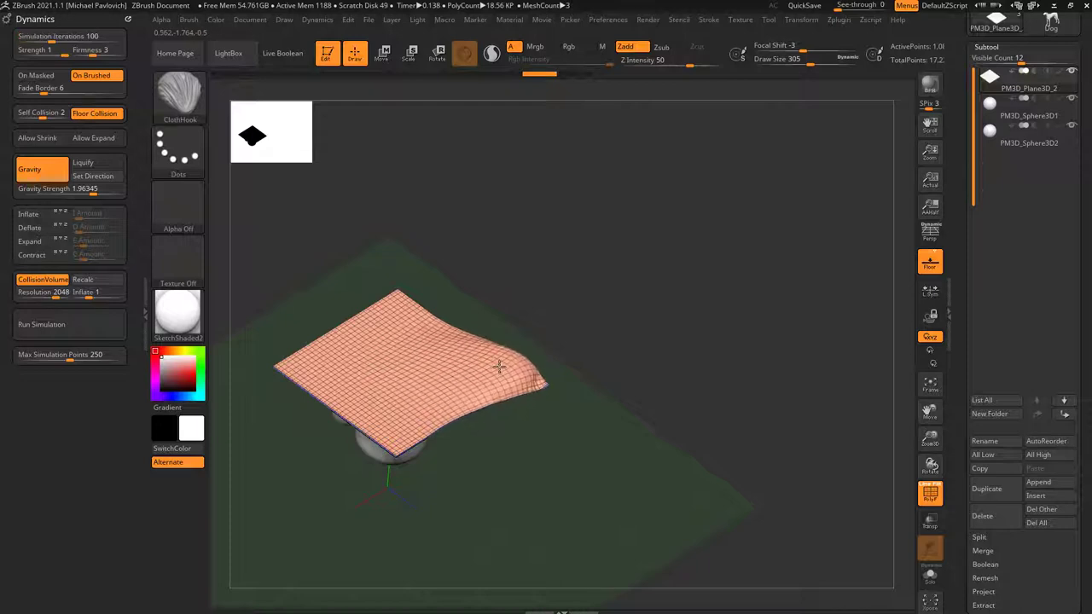
left_click_drag(421, 373, 499, 369)
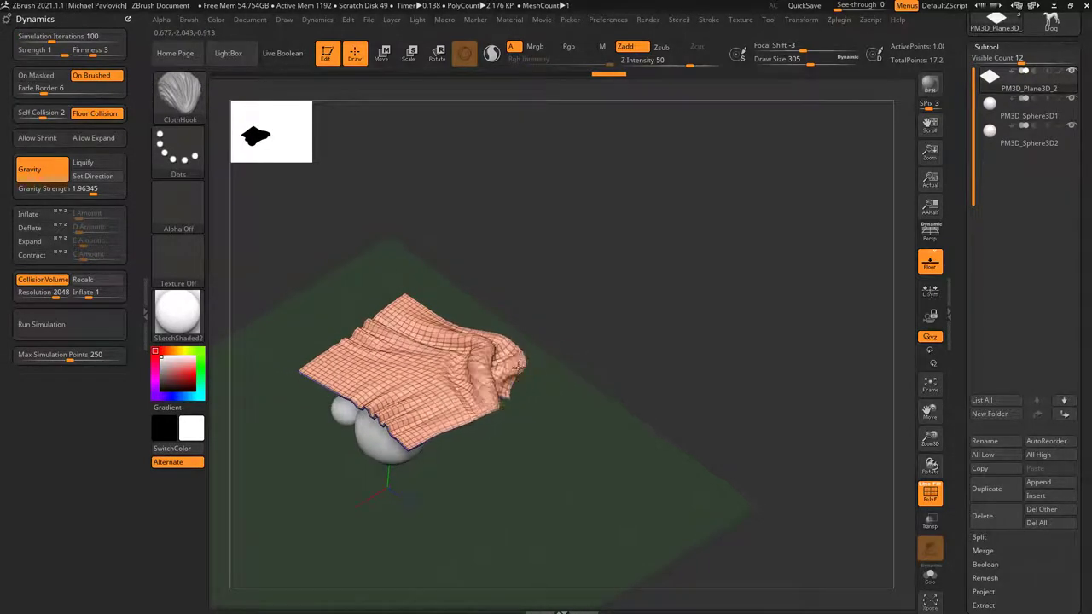
left_click_drag(628, 325, 670, 365)
left_click_drag(501, 274, 690, 361)
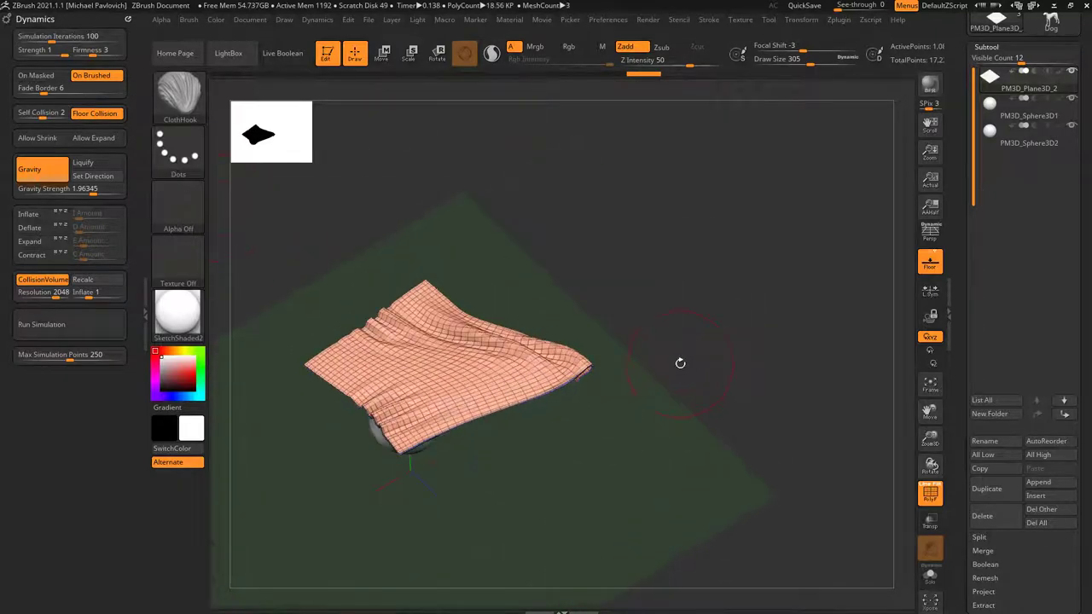
key("ctrl+z")
key("ctrl+z")
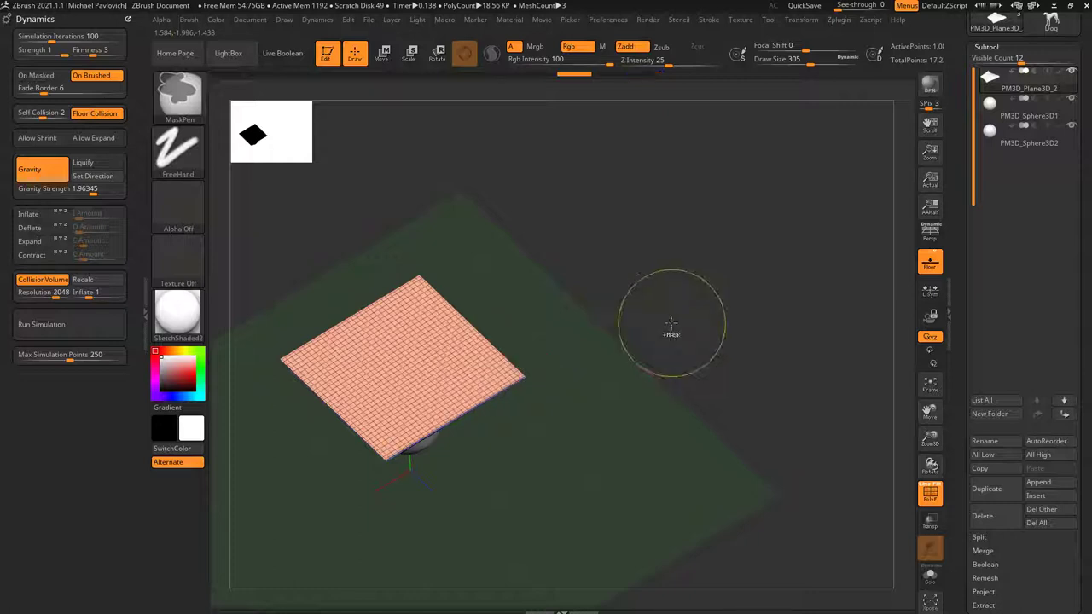
Step: Turn off the polyframe display and switch the material to StartupMaterial
mouse_move(671, 324)
left_mouse_down()
mouse_move(629, 290)
mouse_move(700, 324)
mouse_move(663, 316)
mouse_move(672, 303)
mouse_move(690, 318)
mouse_move(667, 320)
left_mouse_up()
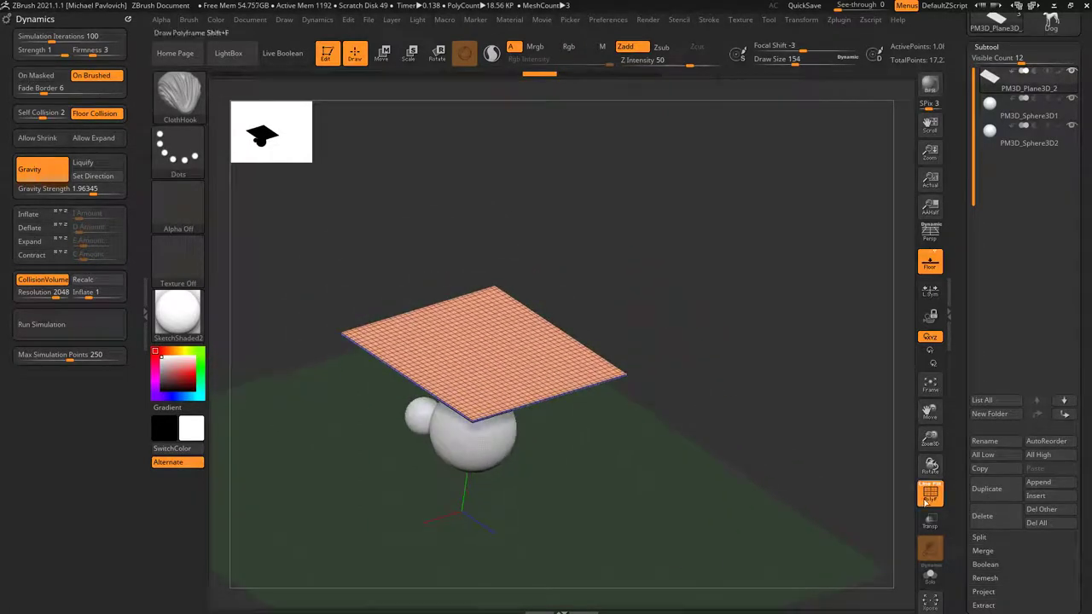
left_click_drag(782, 468, 807, 446, "alt")
left_click(178, 313)
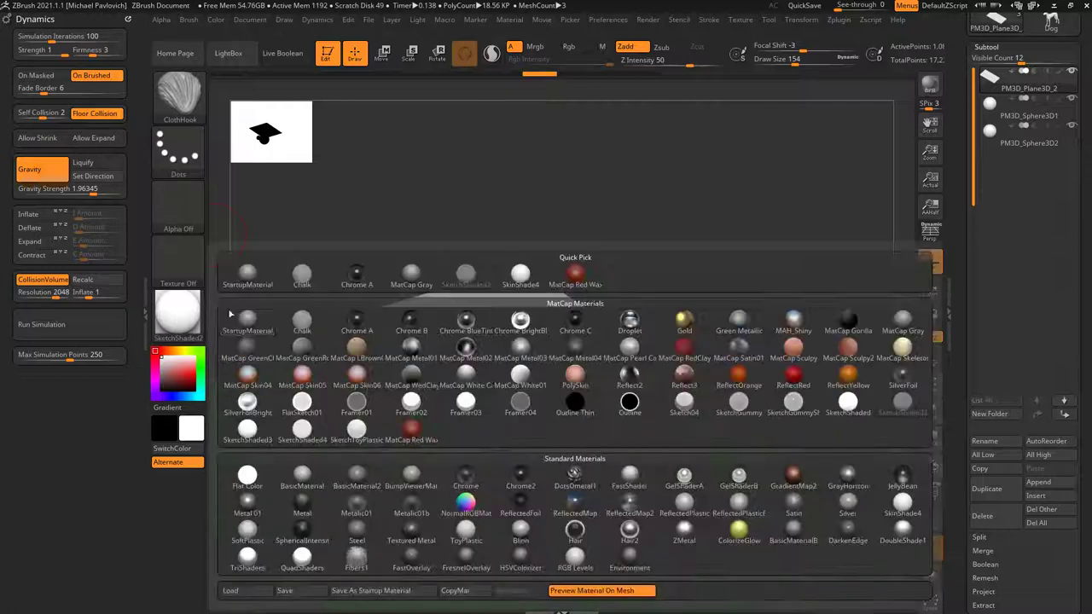
left_click(254, 272)
left_click_drag(280, 245, 275, 213, "alt")
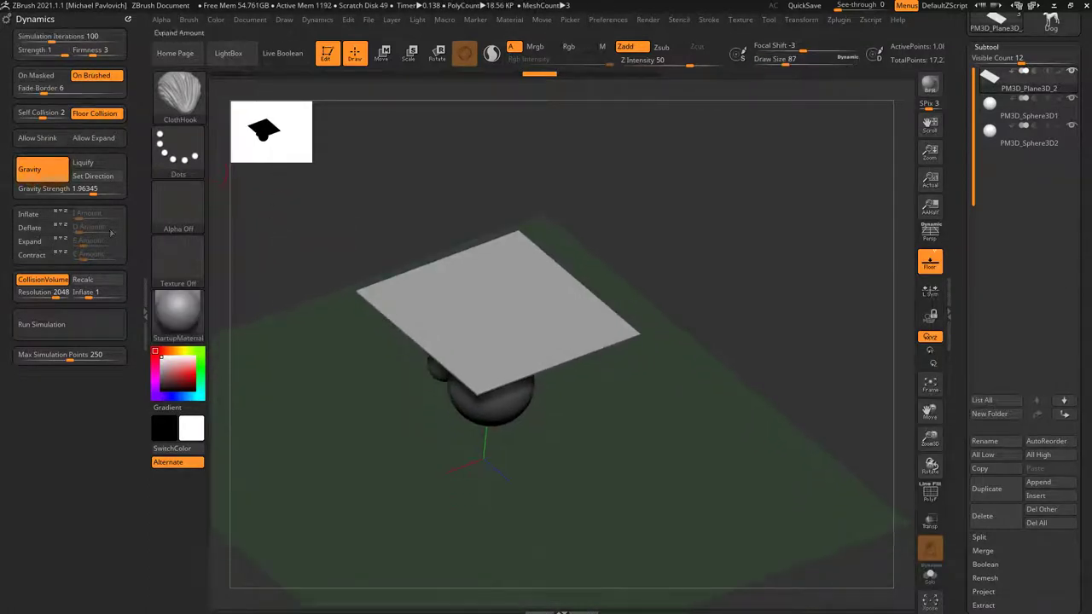
Step: Run the cloth simulation over the spheres with Gravity Strength 10 and 1000 Simulation Iterations, and undo the drape
left_click(91, 186)
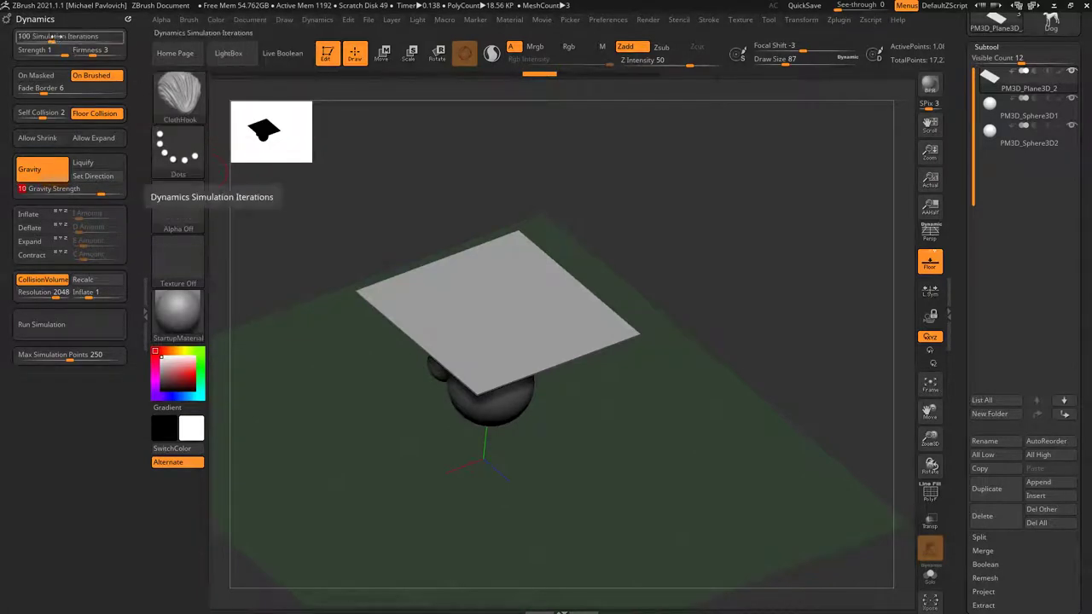
left_click_drag(92, 37, 129, 38)
left_click_drag(316, 216, 300, 191, "alt")
left_click(66, 325)
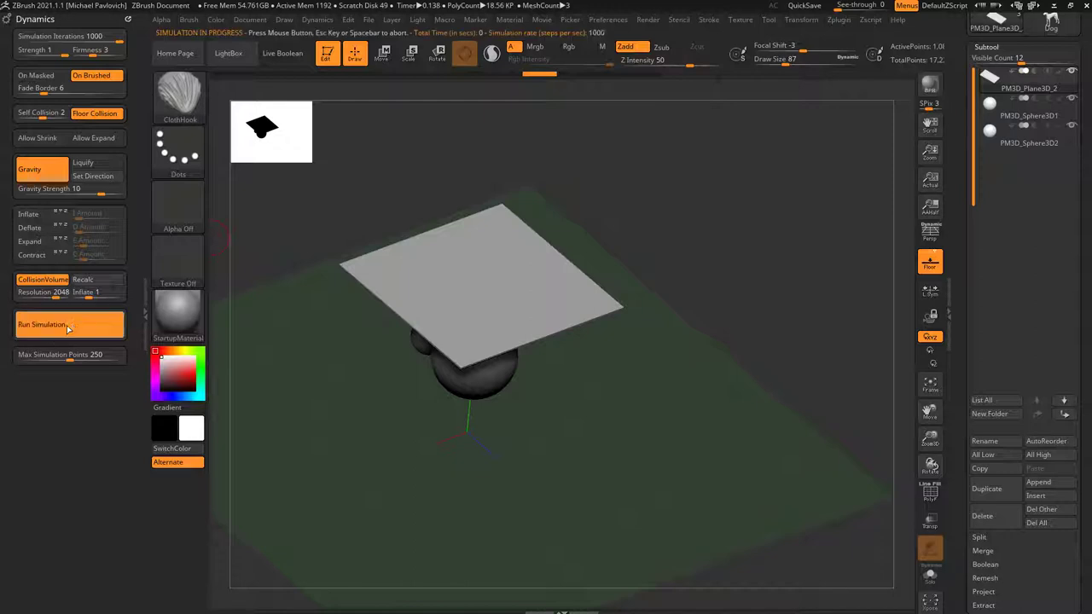
left_click(684, 330)
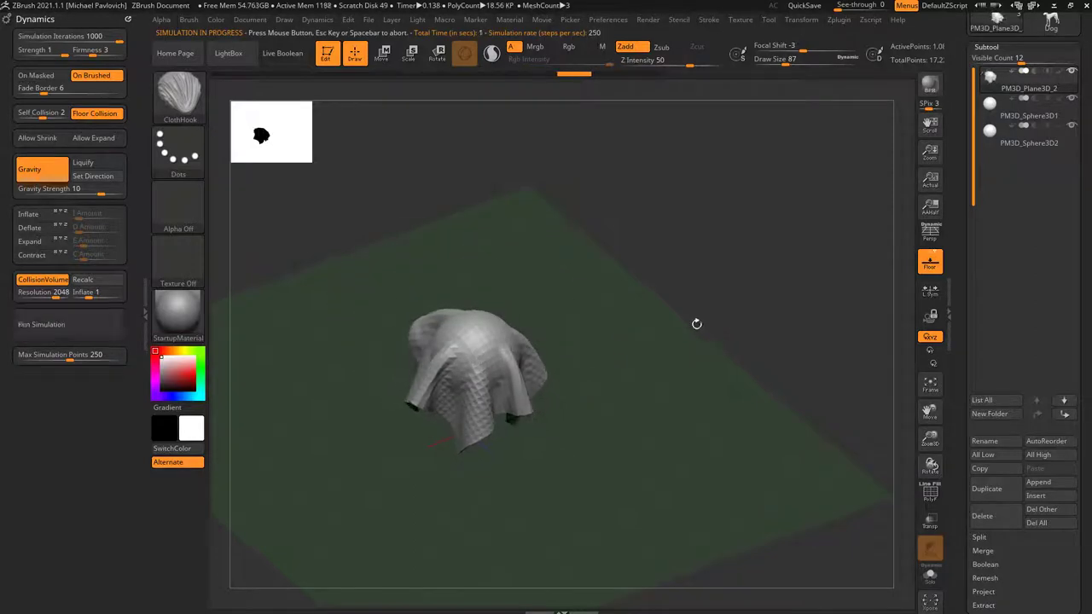
key("ctrl+z")
Step: Raise the plane's SmoothSubdiv level under Dynamic Subdiv, rerun the simulation over the spheres, and undo the drape
left_click_drag(965, 373, 963, 196)
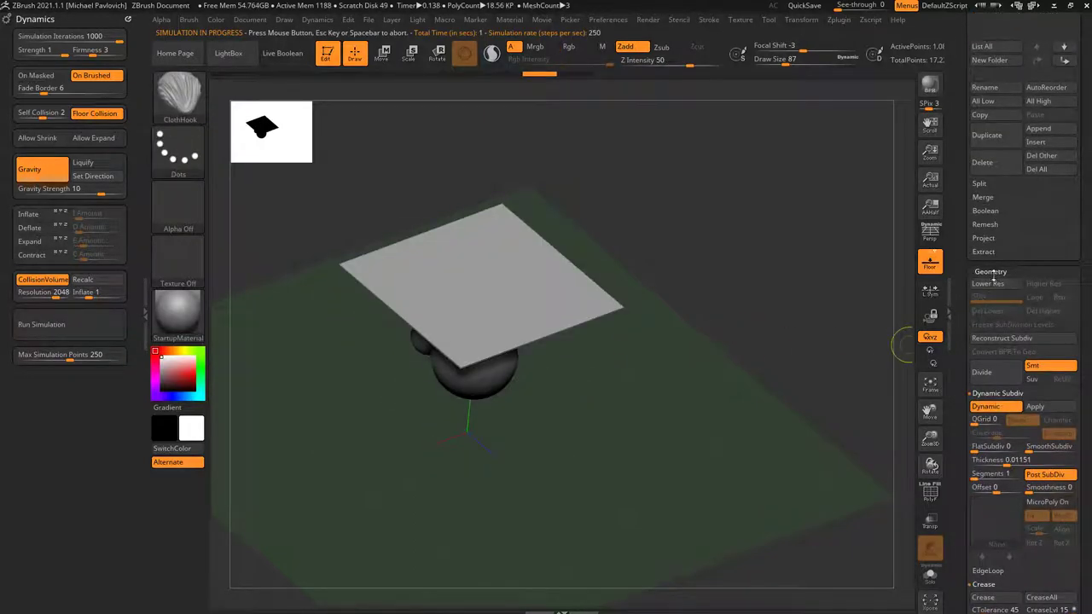
scroll(979, 409, "down", 1)
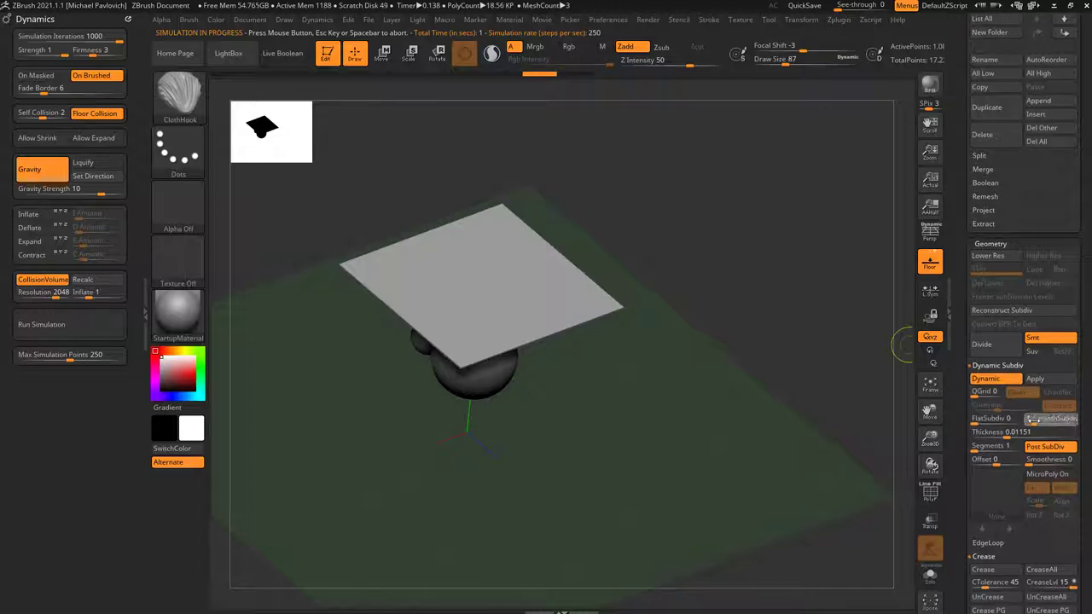
left_click_drag(813, 369, 829, 421, "alt")
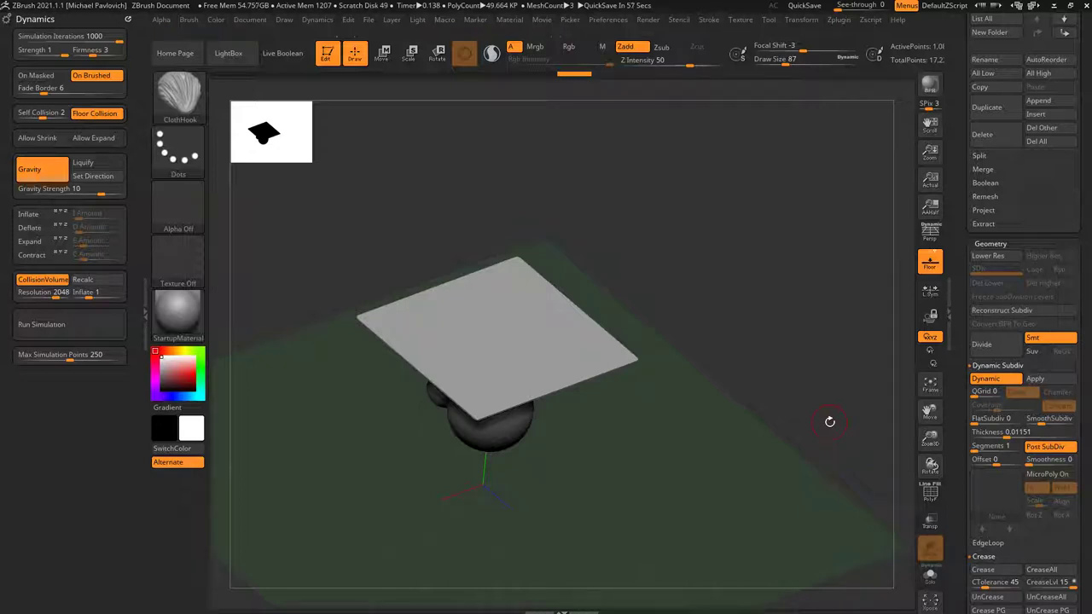
left_click(93, 326)
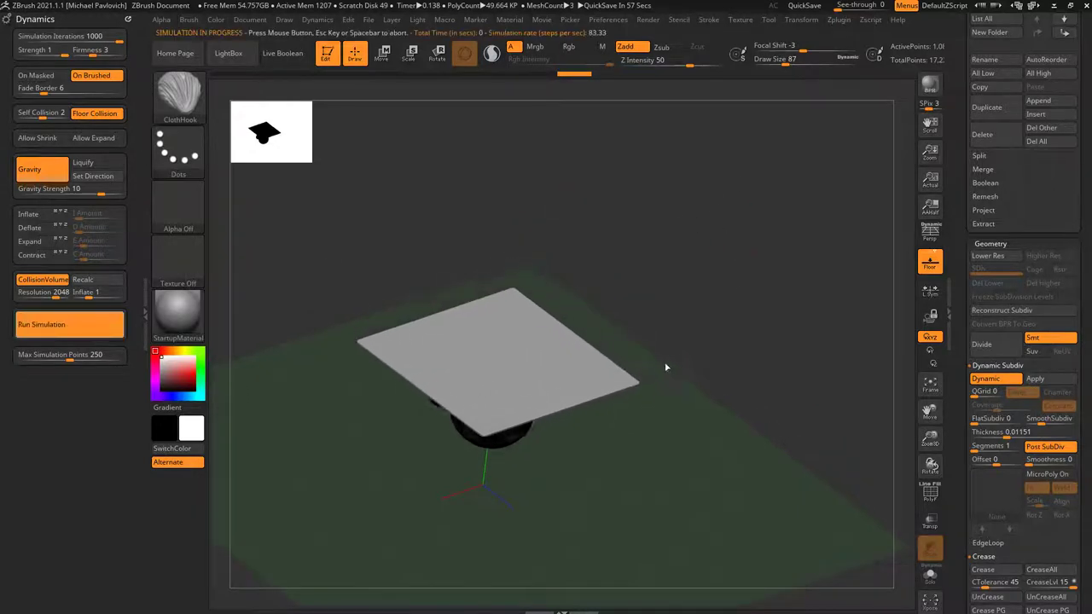
left_click(745, 391)
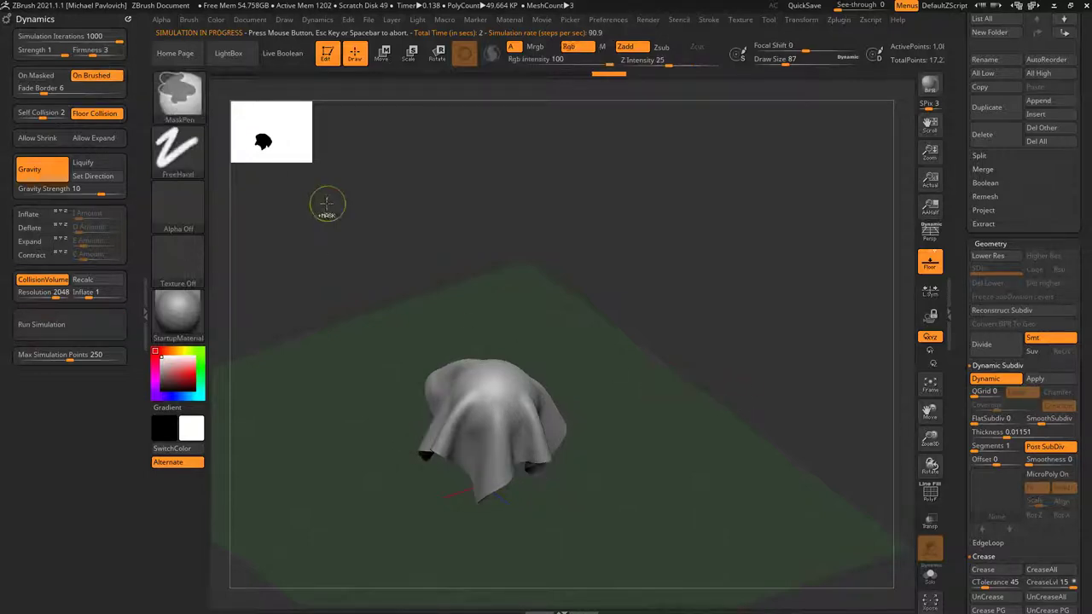
key("ctrl+z")
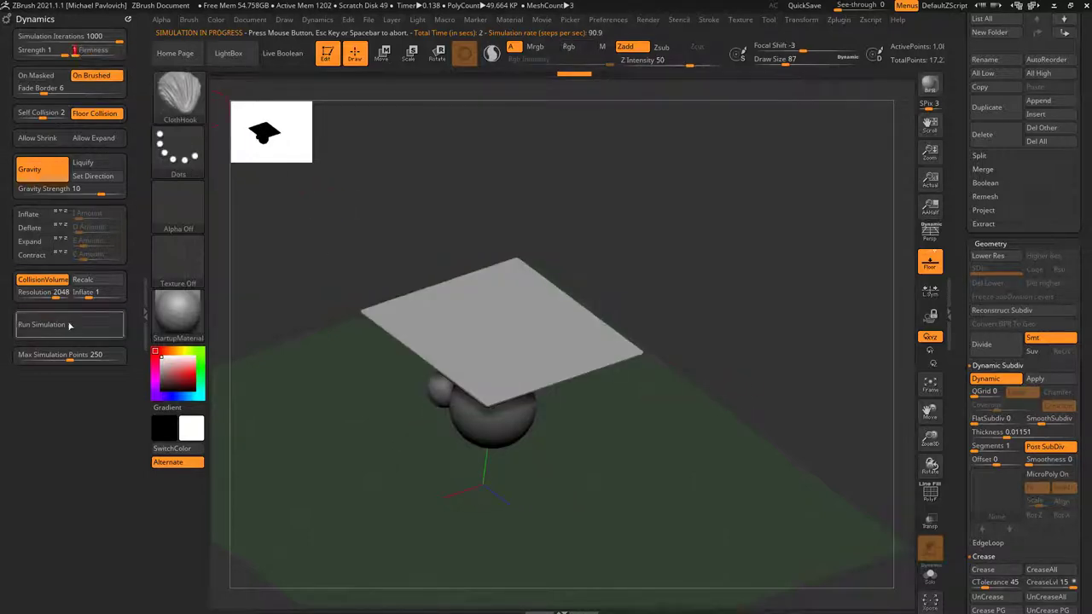
Step: Drape the plane over the spheres by running the simulation with Firmness 1, and stop it
left_click(69, 325)
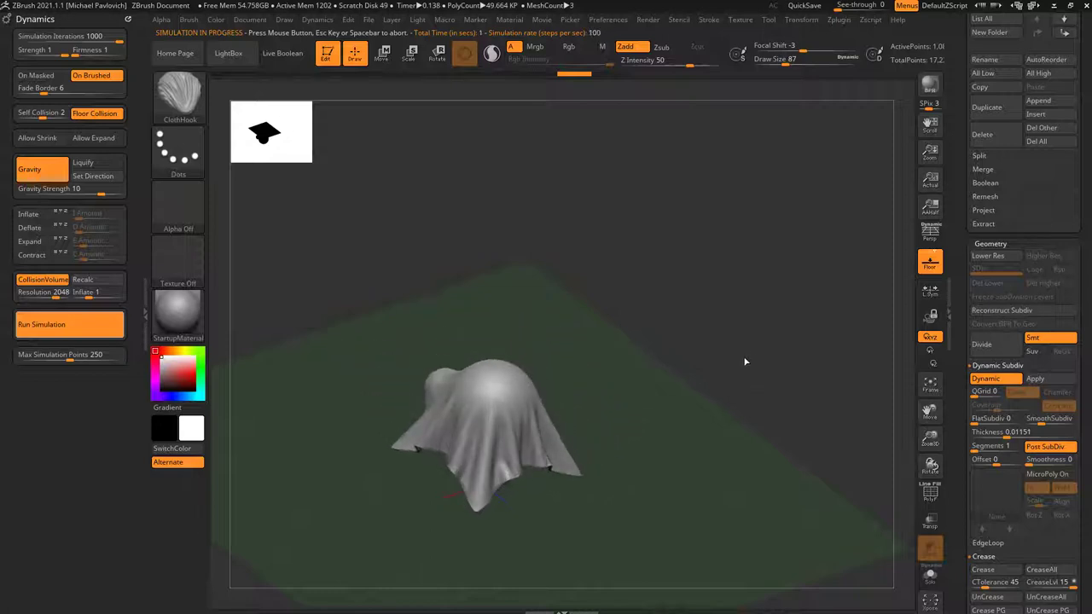
left_click(743, 383)
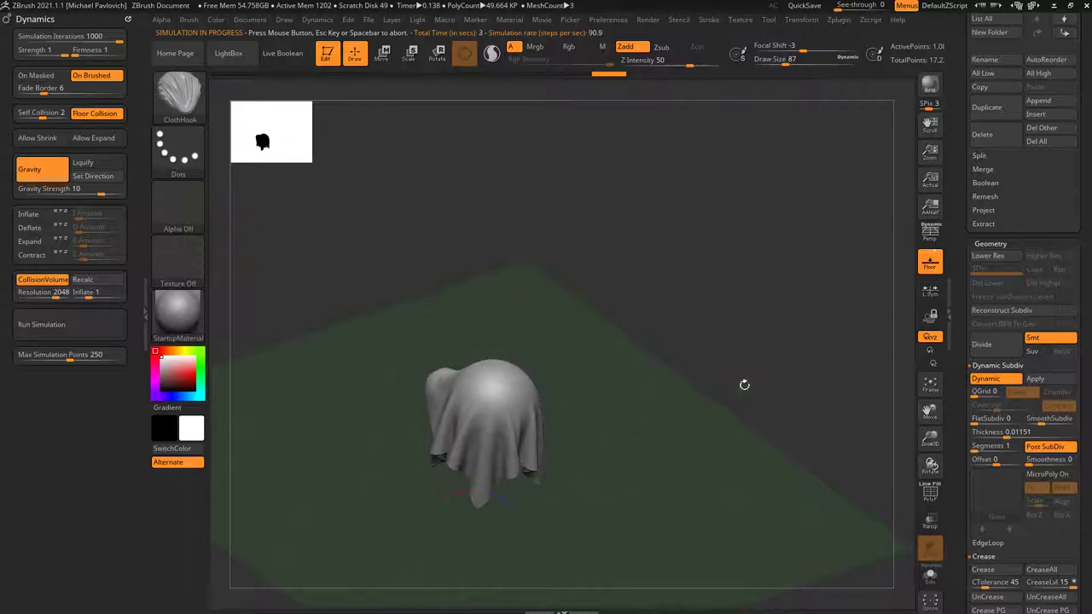
left_click_drag(744, 383, 726, 345)
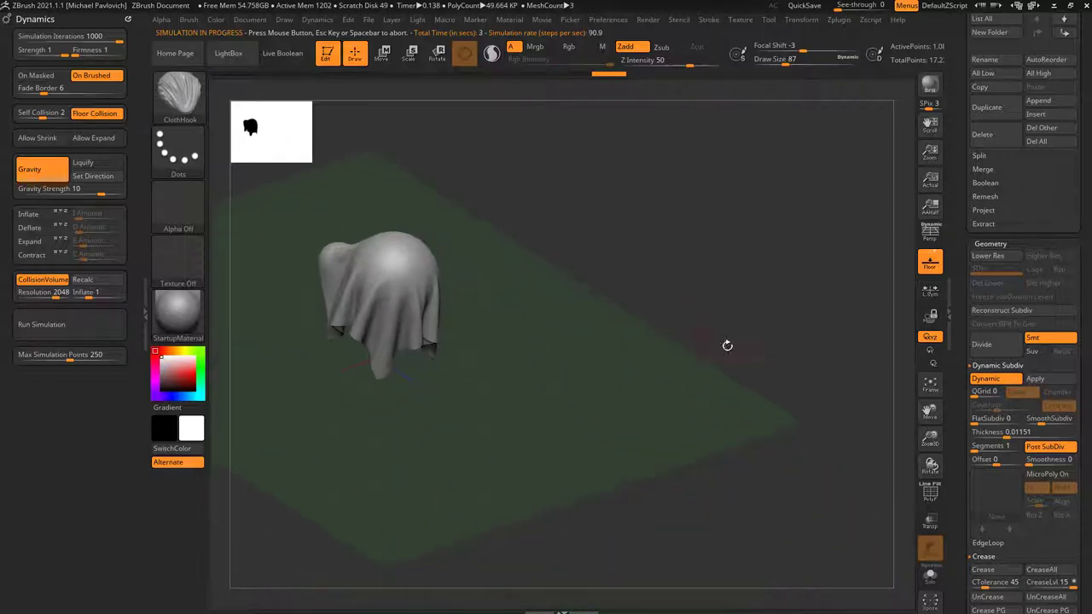
Step: Hide the floor grid, snapshot the draped cloth onto the canvas, and move the live model away from the copy
left_click(935, 273)
left_click_drag(817, 355, 801, 392)
mouse_move(802, 393)
left_mouse_down("alt")
mouse_move(788, 343)
mouse_move(796, 377)
left_mouse_up("alt")
key("shift+s")
left_click_drag(730, 296, 822, 504, "alt")
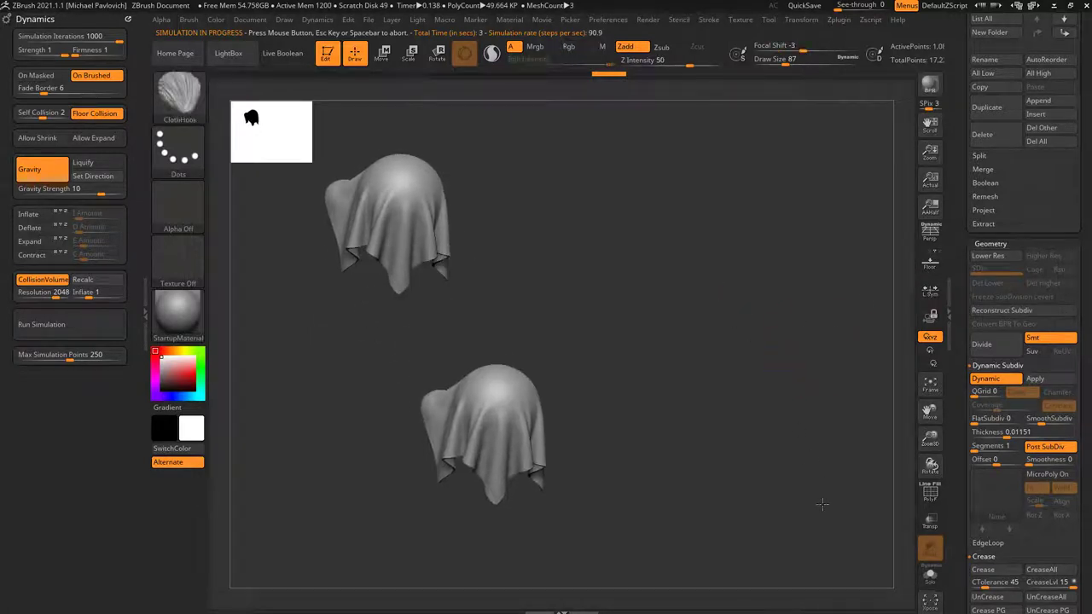
Step: Undo the drape, rerun the simulation with Firmness 3, and leave a snapshot beside the first one
key("ctrl+z")
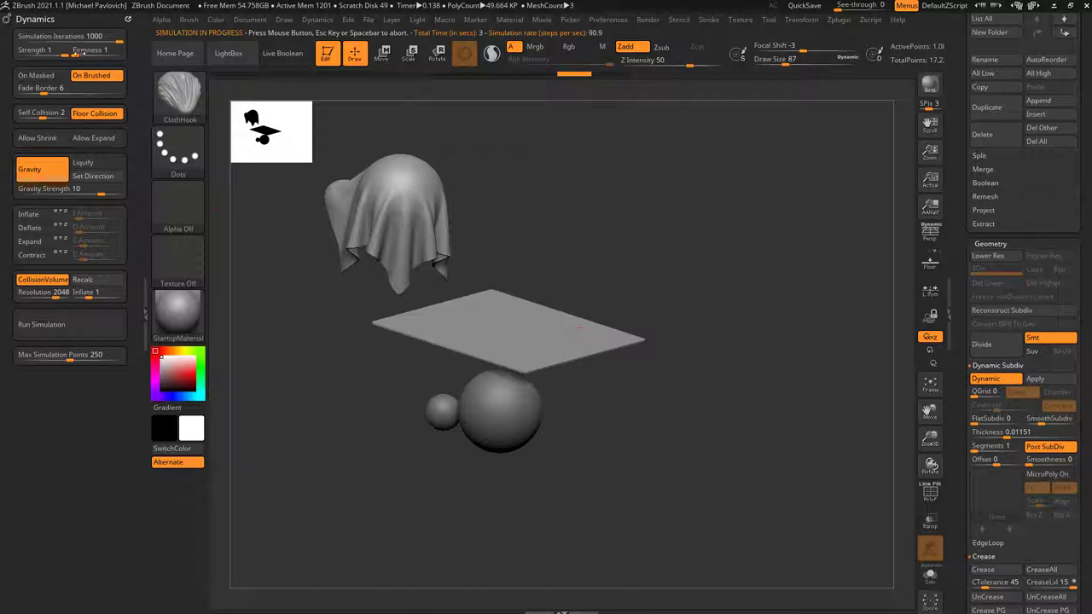
left_click(80, 323)
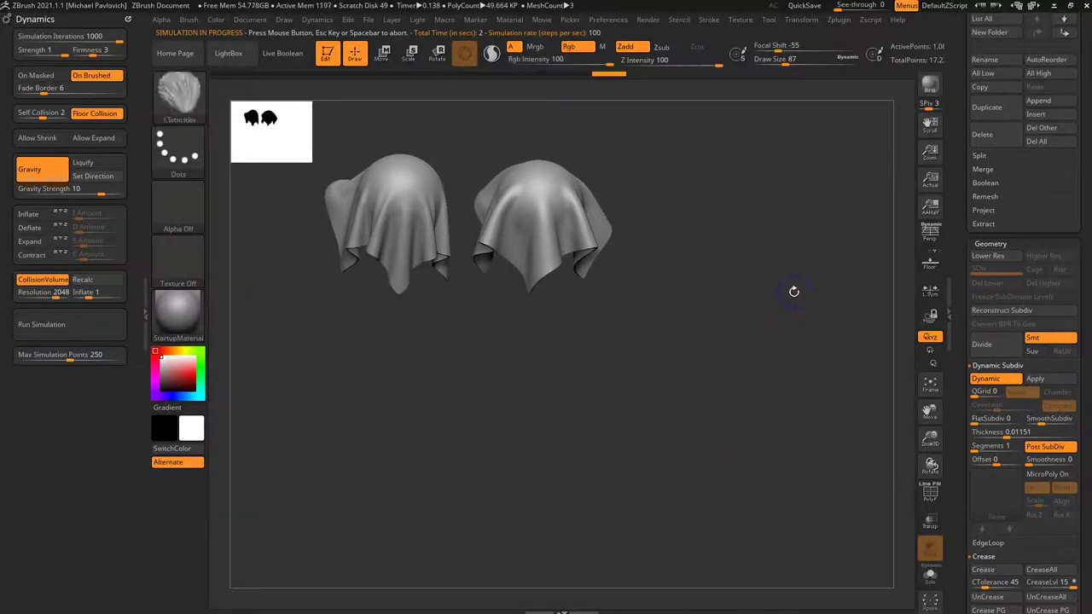
left_click_drag(789, 270, 798, 485, "alt")
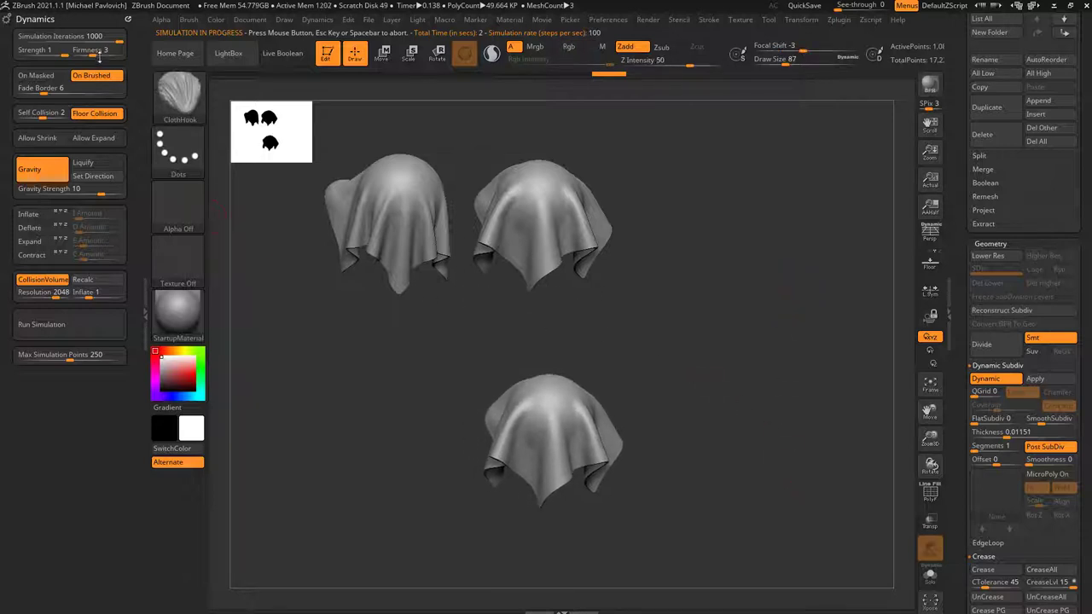
Step: Set Firmness to 5, undo the previous drape, and run the simulation again
left_click_drag(104, 53, 110, 53)
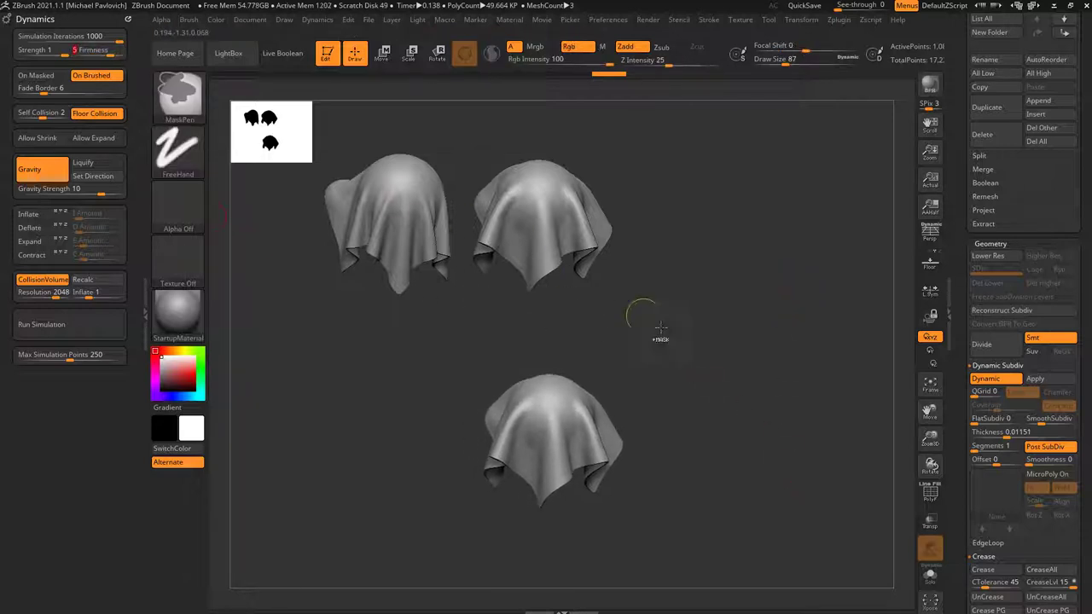
key("ctrl+z")
left_click(64, 324)
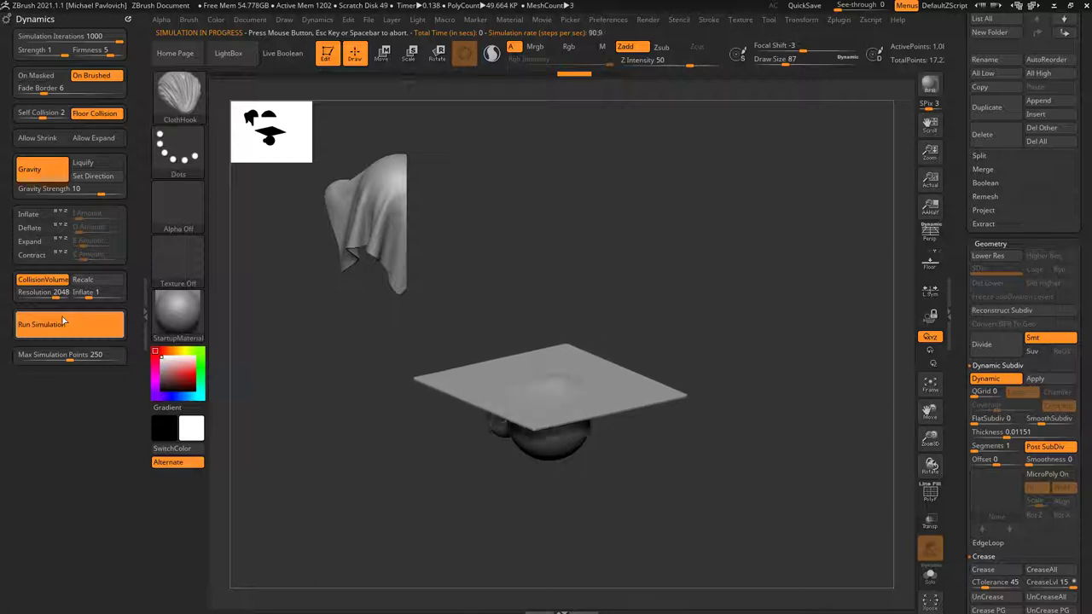
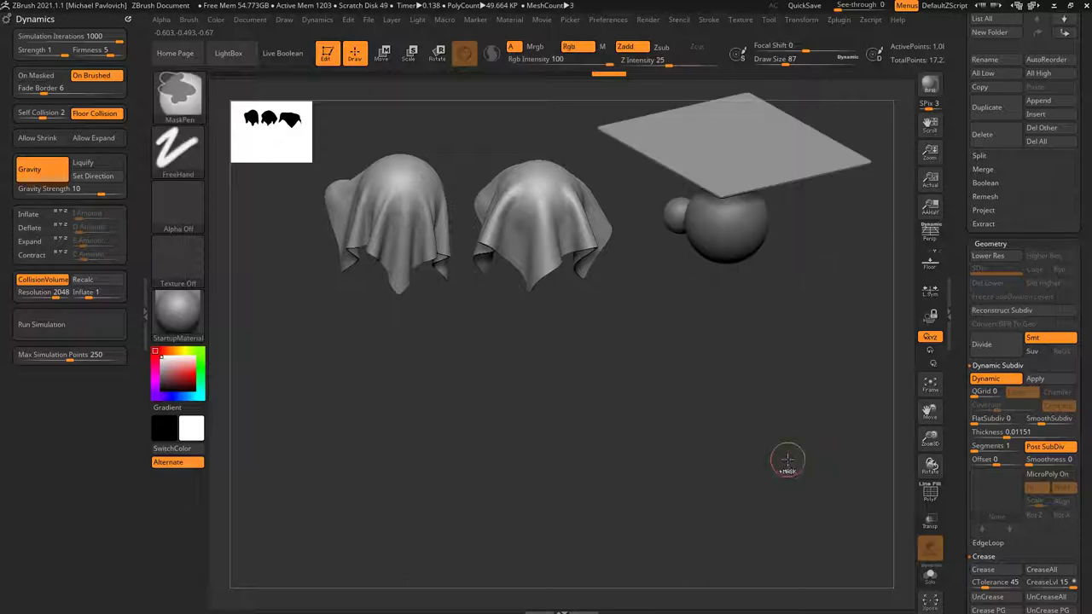
Step: Undo the simulated drape and clear the snapshots from the canvas
key("ctrl+z")
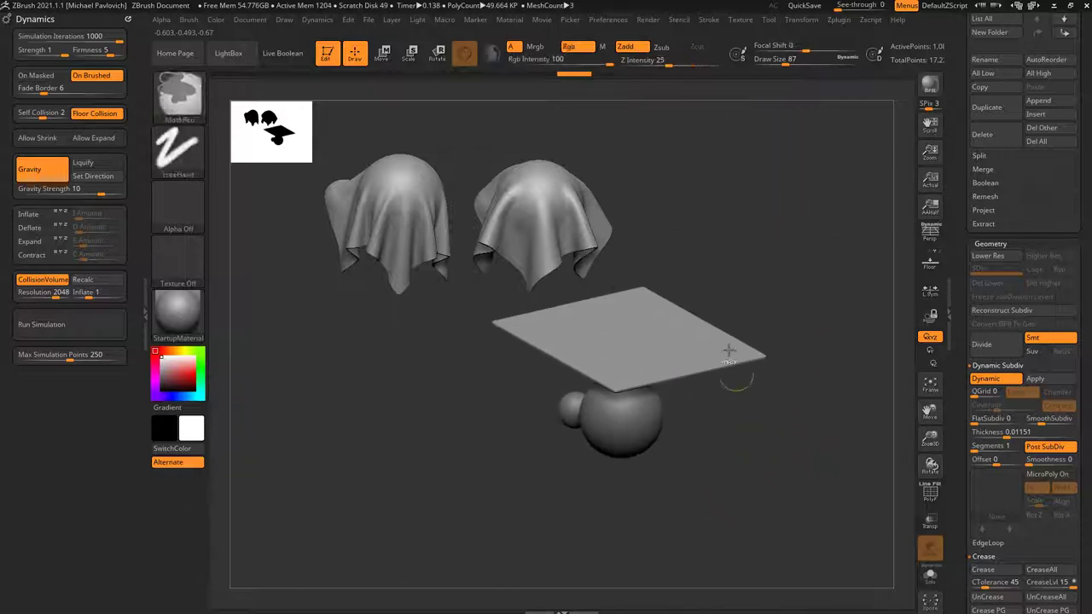
key("ctrl+n")
left_click_drag(841, 377, 797, 381, "alt")
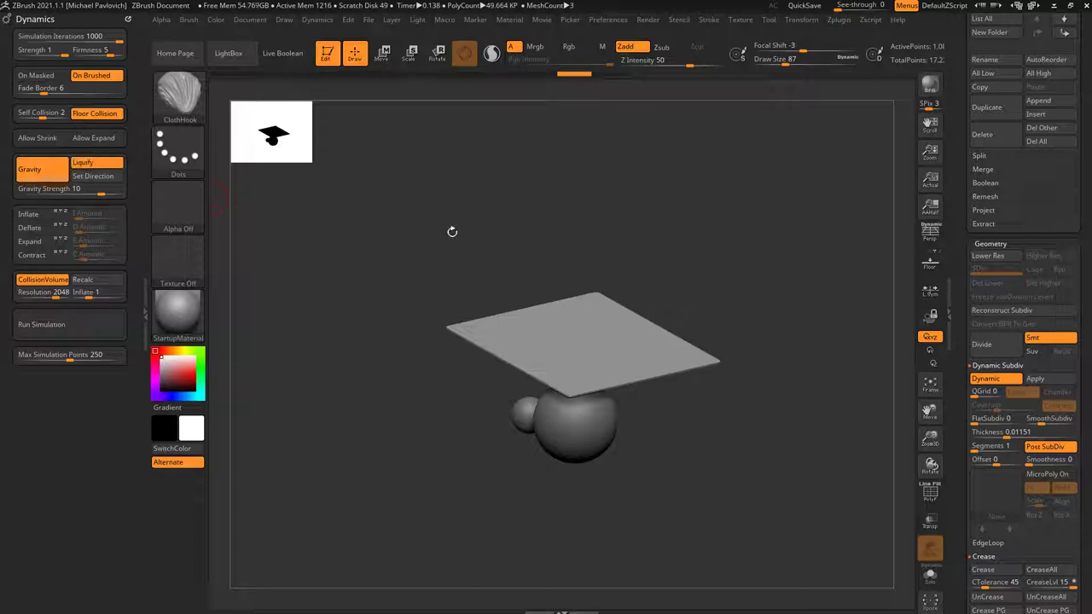
Step: Enable Liquify for the gravity, run the simulation on the flat plane, and stop it
key("ctrl+z")
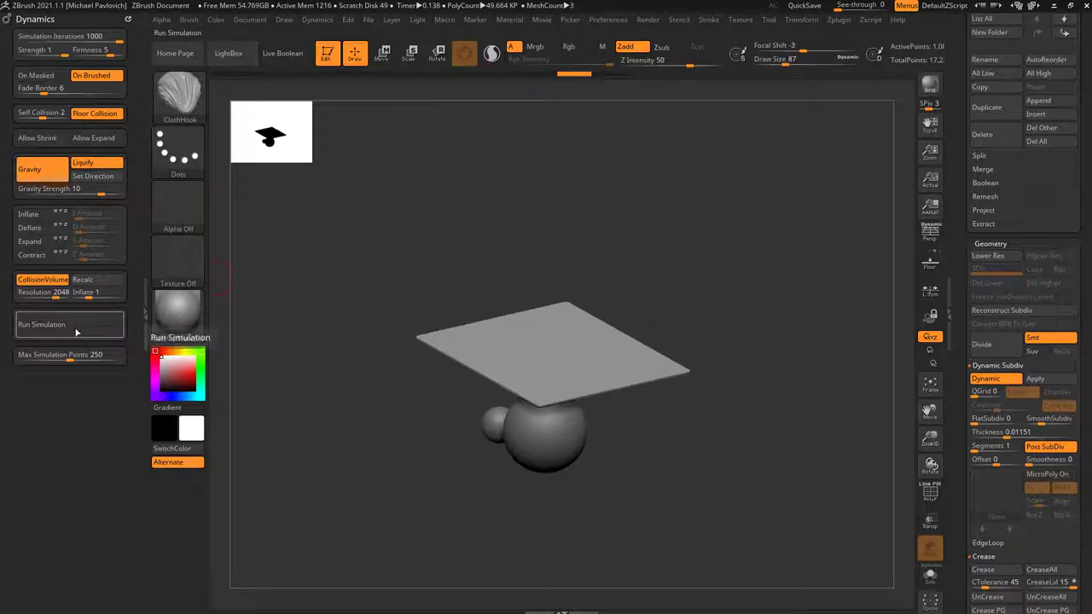
left_click(76, 331)
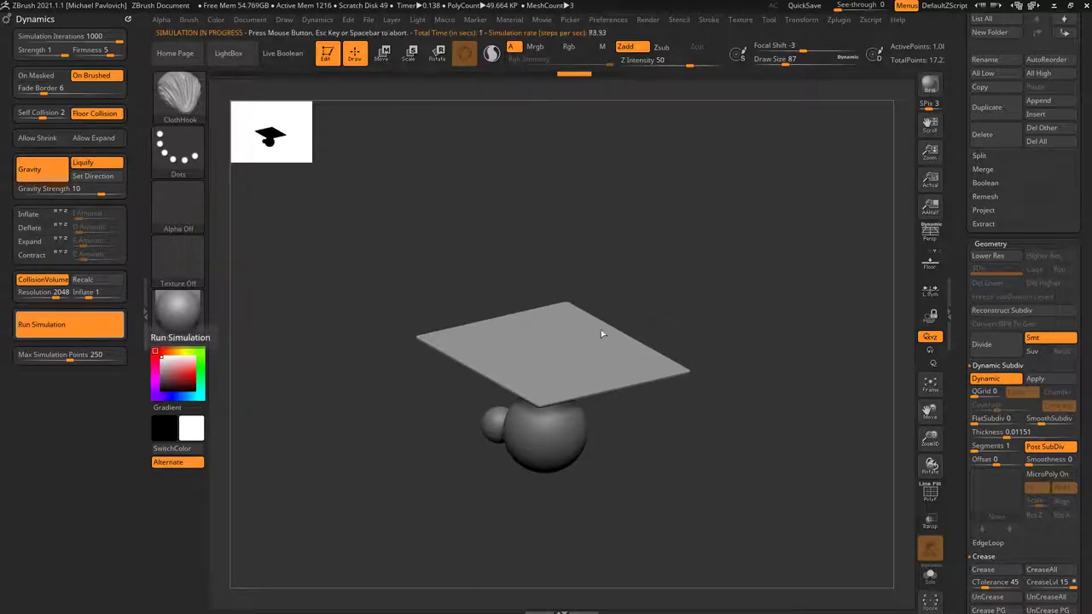
mouse_move(757, 329)
left_mouse_down()
mouse_move(767, 342)
mouse_move(799, 304)
mouse_move(789, 390)
mouse_move(796, 350)
mouse_move(826, 376)
mouse_move(799, 347)
mouse_move(820, 346)
left_mouse_up()
Step: Switch to the Move brush and mould small lumps into three corners of the thickened plane
key("b")
key("m")
key("v")
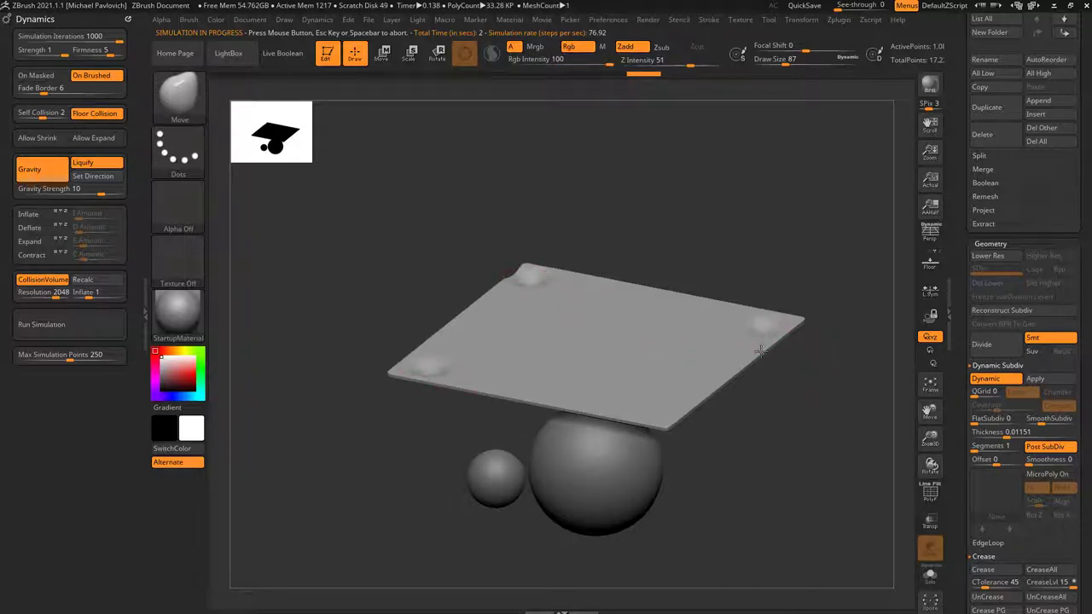
left_click_drag(760, 351, 760, 360)
left_click_drag(827, 390, 790, 404)
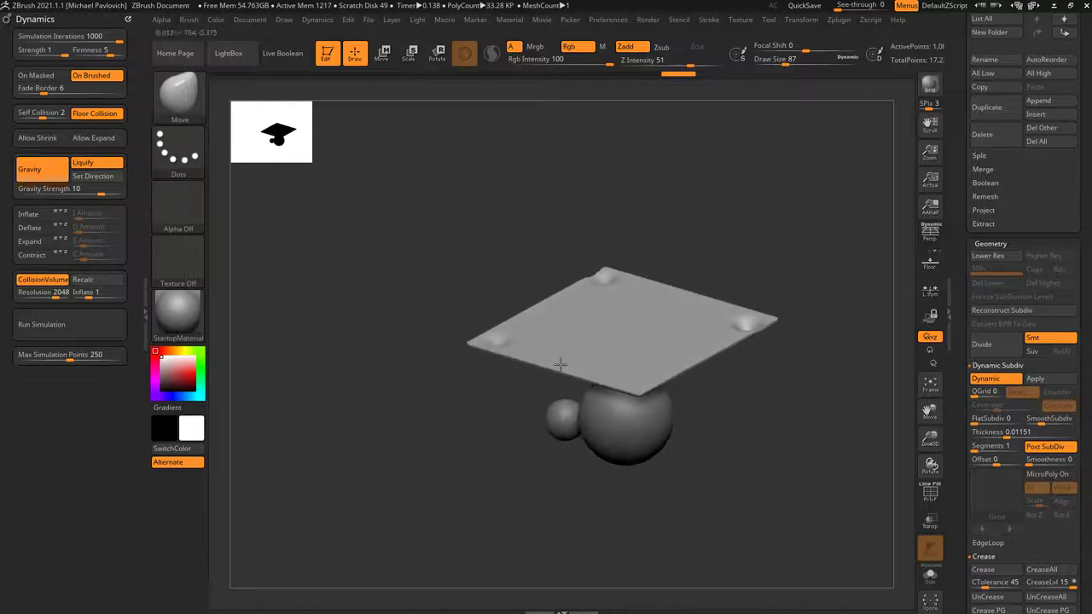
Step: Run the Liquify simulation on the lumpy plane, set Simulation Iterations to 100, run it again, and undo each drape
left_click(90, 328)
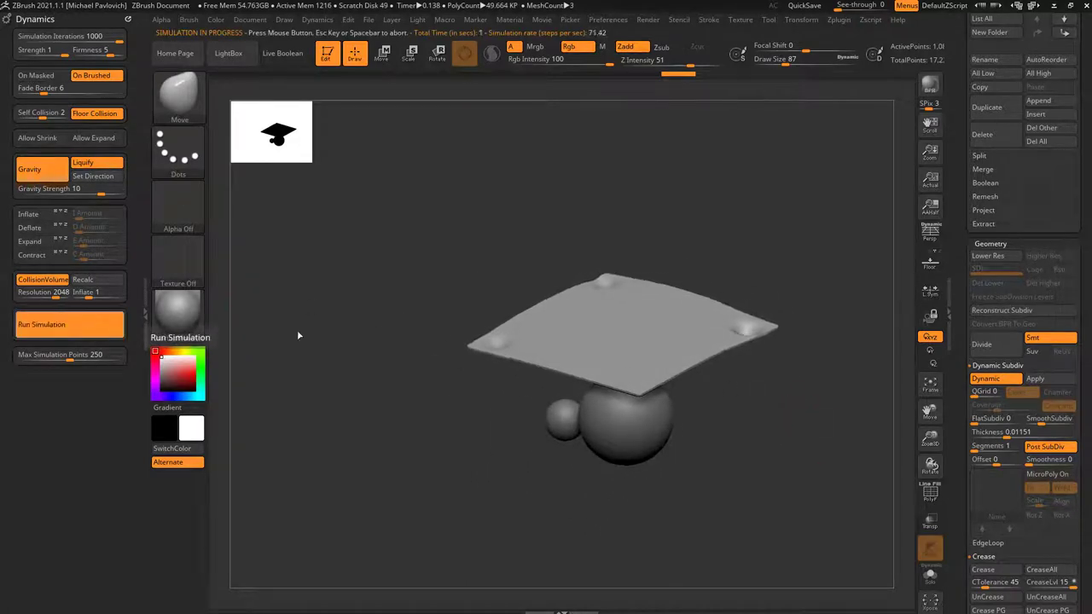
left_click(318, 330)
key("ctrl+z")
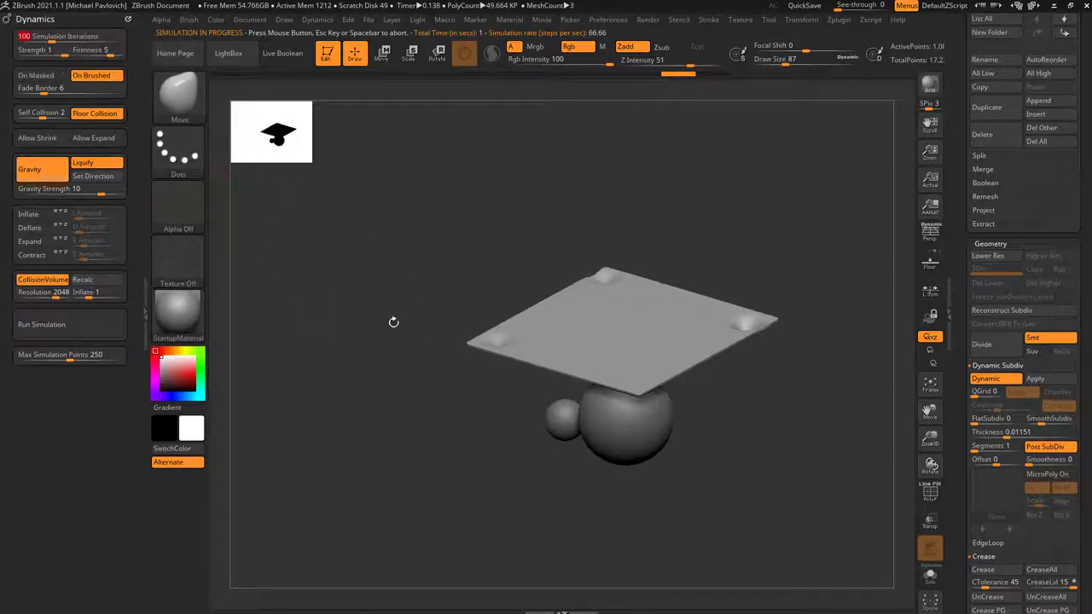
left_click(83, 330)
key("ctrl+z")
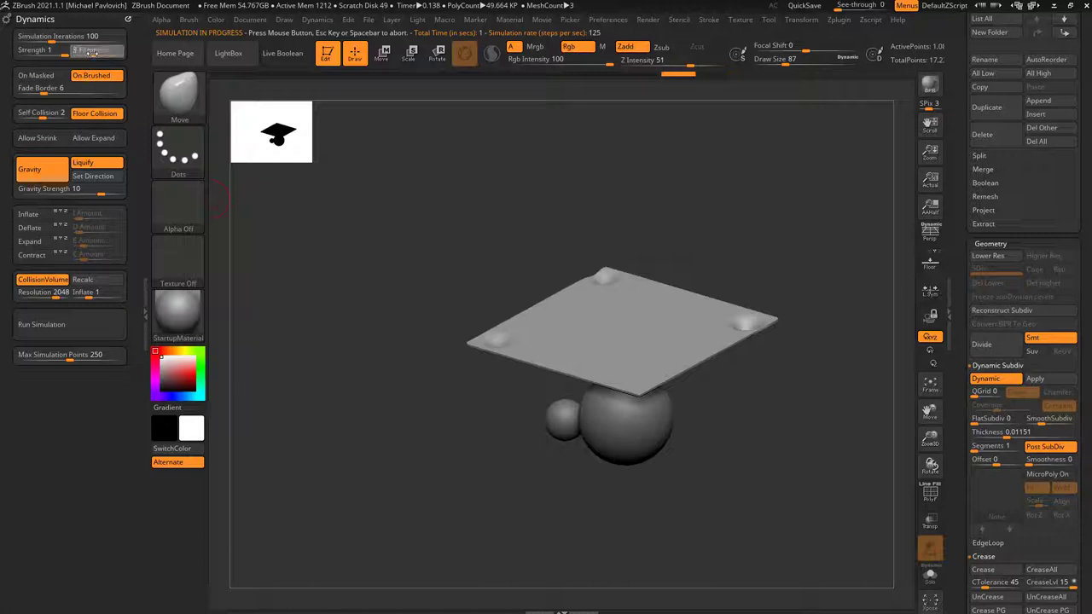
Step: Run the Liquify simulation with Firmness 2, undo the drape, and mould a lump into the plane's fourth corner
left_click(74, 331)
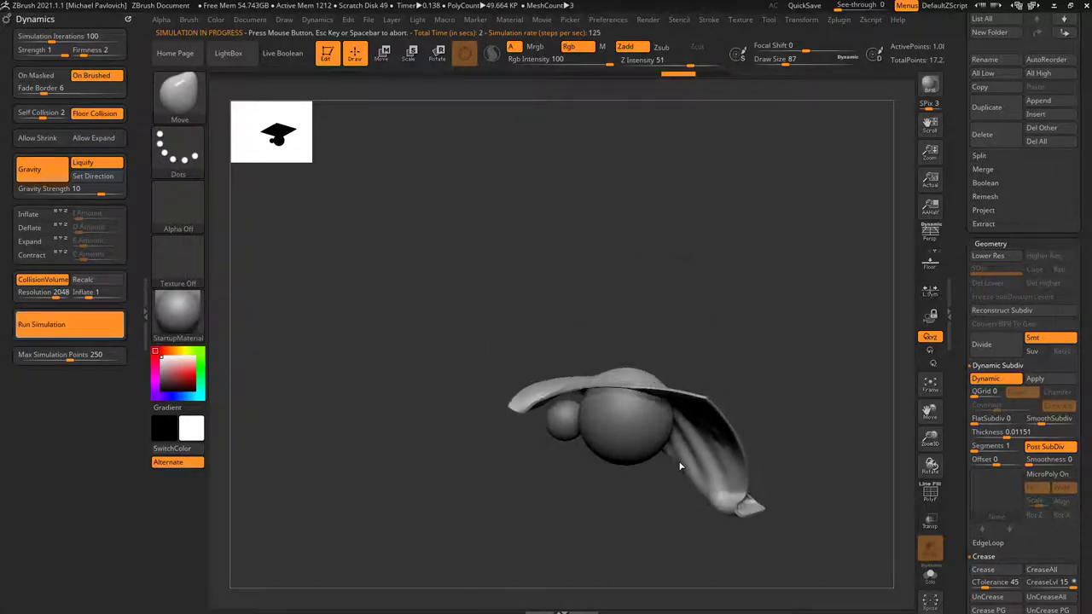
mouse_move(734, 380)
left_mouse_down()
mouse_move(750, 363)
mouse_move(779, 395)
mouse_move(806, 394)
mouse_move(532, 427)
left_mouse_up()
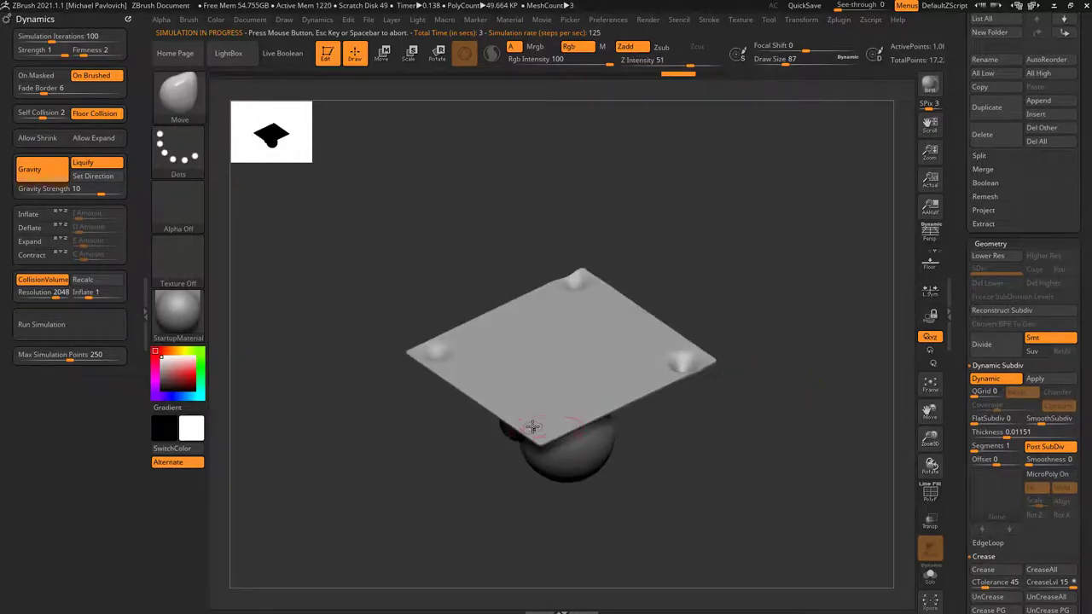
left_click_drag(710, 464, 732, 447)
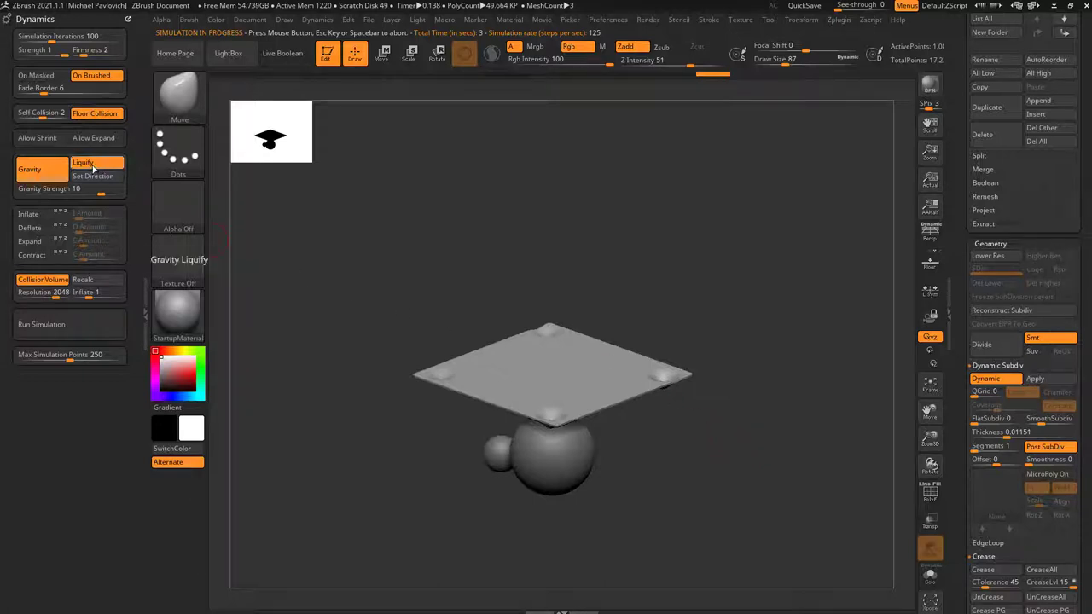
Step: Disable Liquify and run the gravity simulation from two different view angles, undoing each drape
left_click(75, 325)
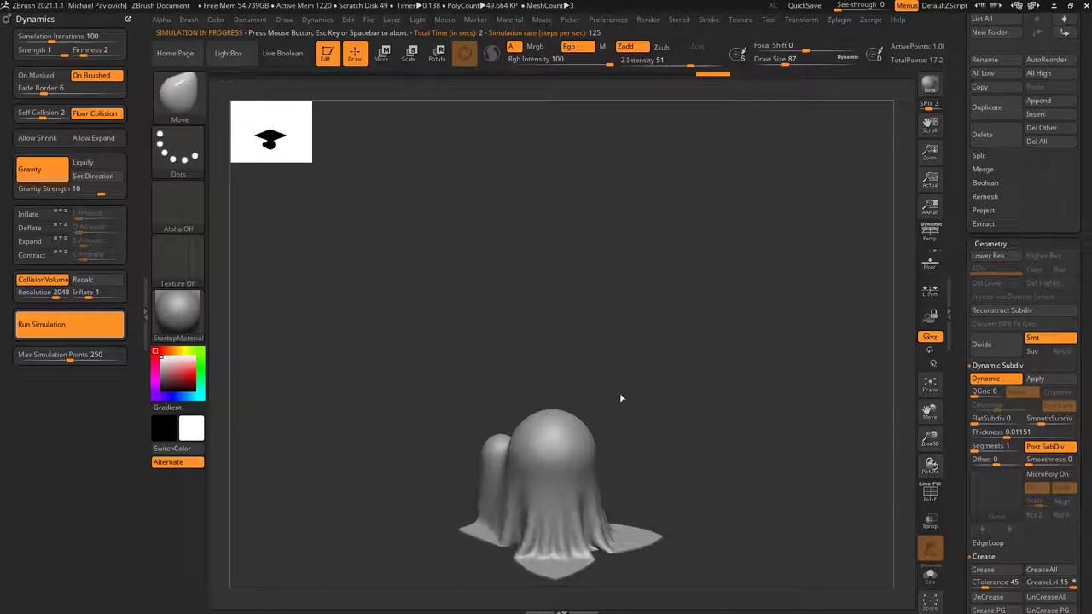
left_click_drag(664, 397, 586, 444)
key("ctrl+z")
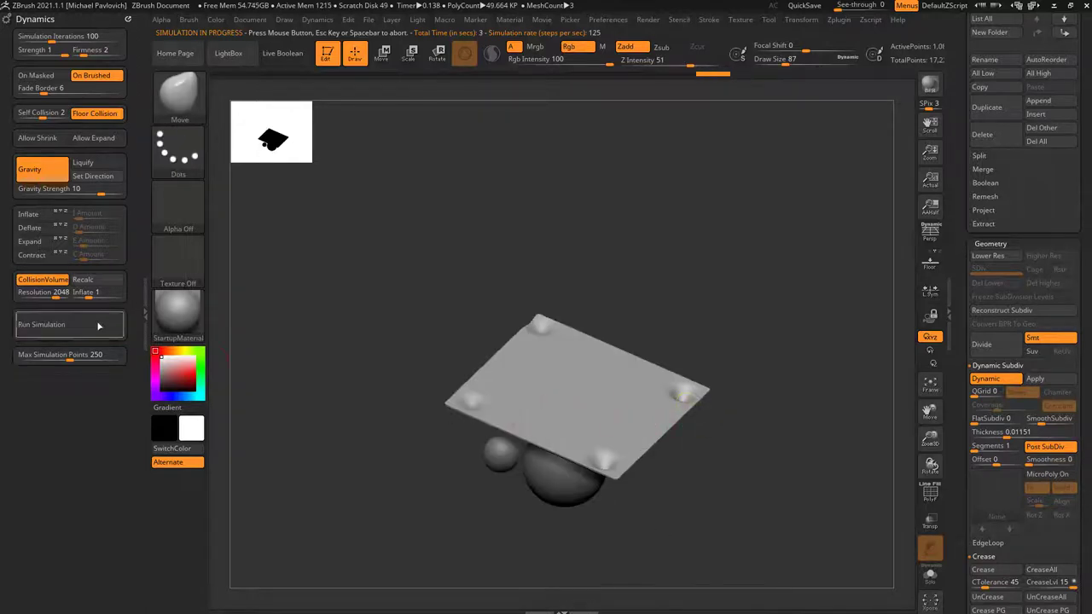
left_click(94, 324)
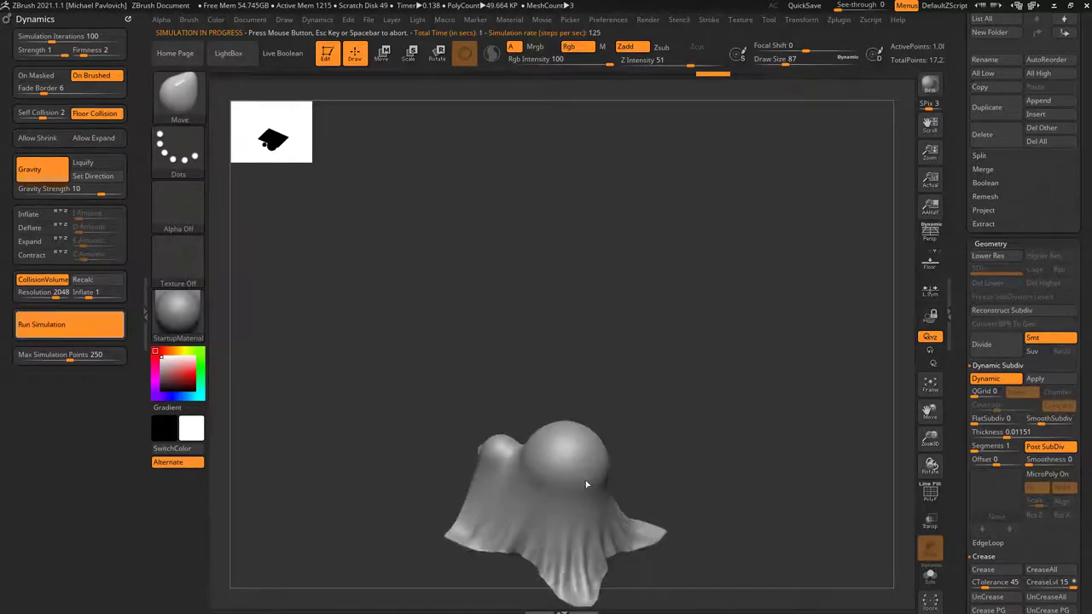
left_click_drag(707, 475, 713, 429)
key("ctrl+z")
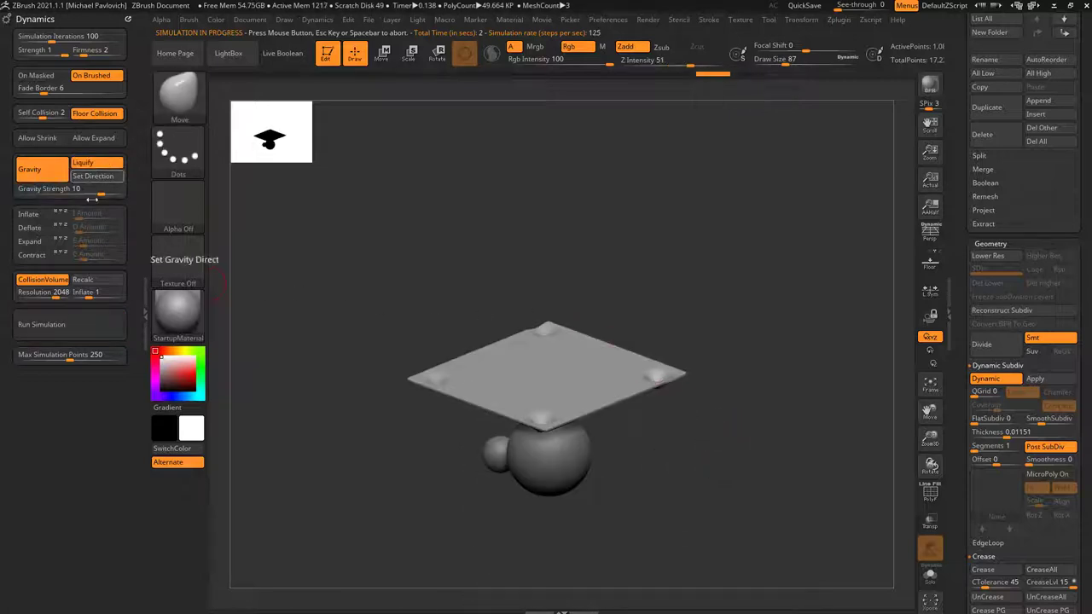
Step: Enable Liquify again, run the simulation on the plane with four corner lumps, and undo the drape
left_click(77, 326)
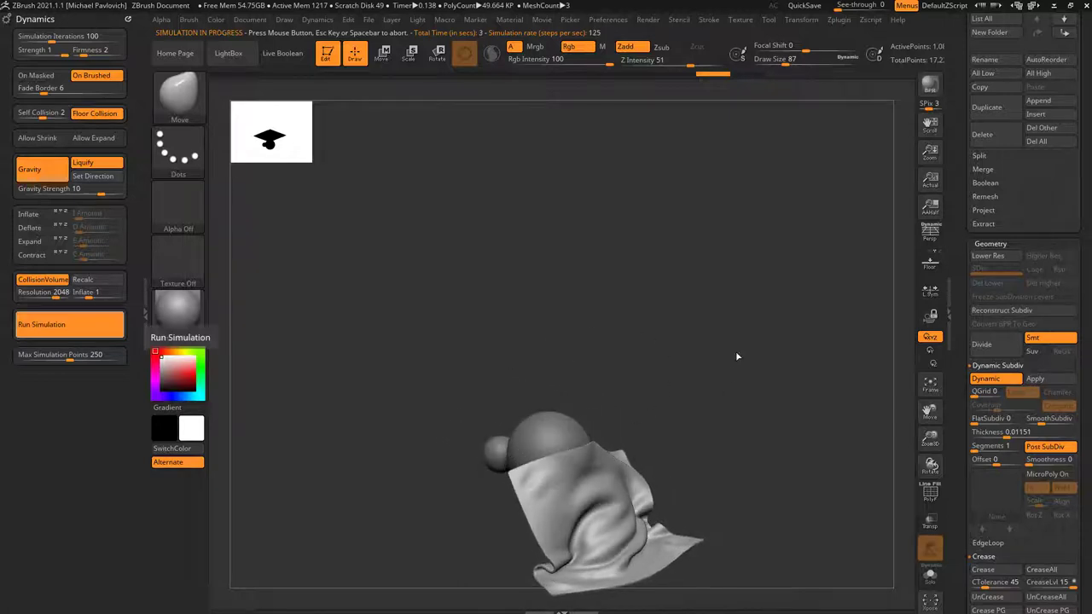
left_click_drag(736, 355, 746, 365, "shift")
key("ctrl+z")
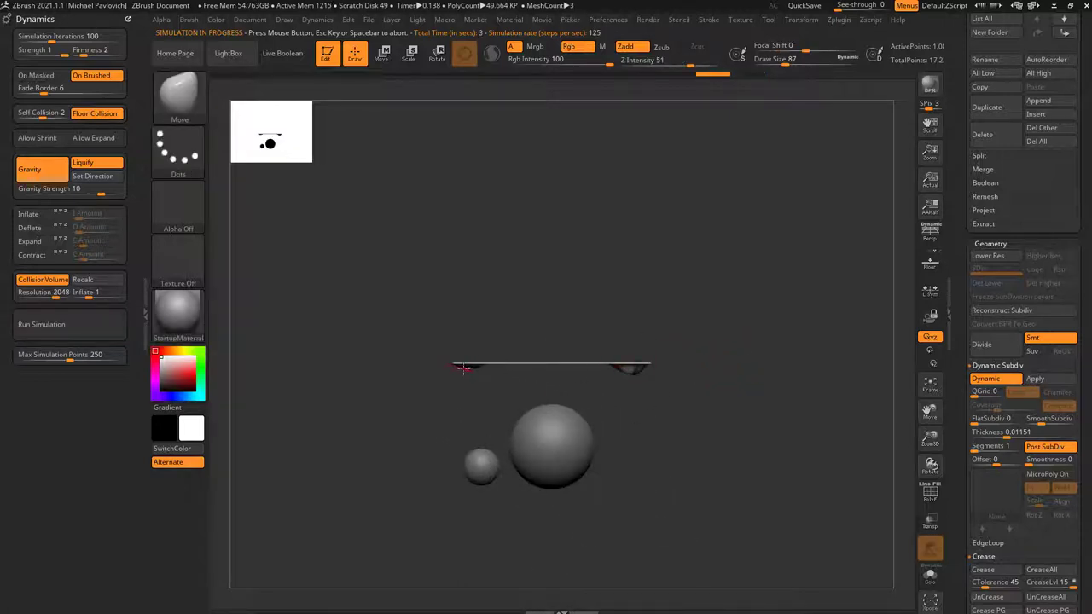
Step: Inspect the lumps from the plane's underside, run the Liquify simulation from the new view, and undo the drape
left_click_drag(460, 400, 525, 397)
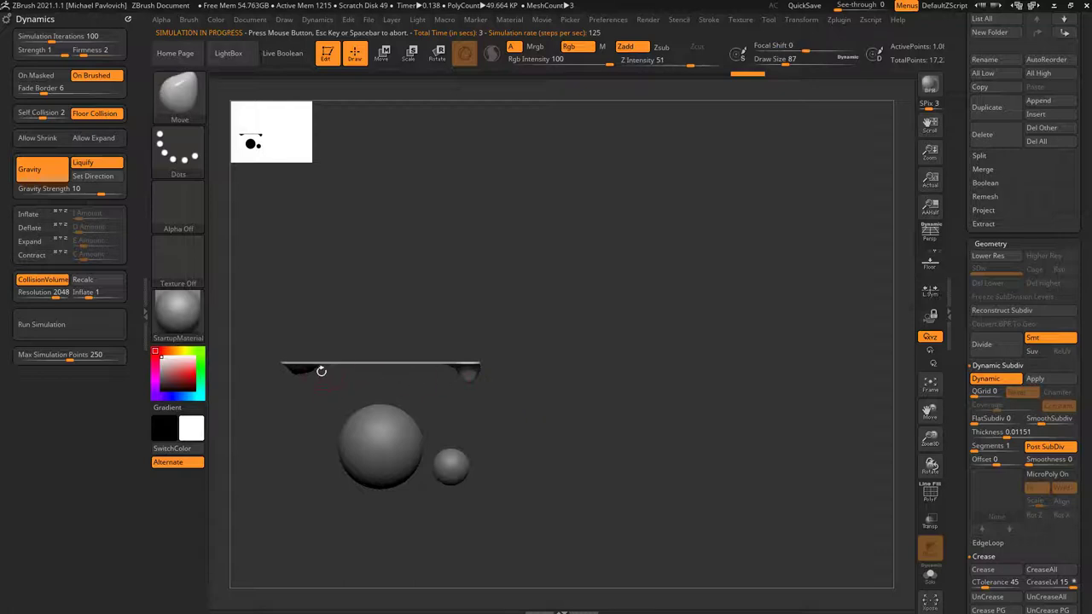
left_click_drag(321, 370, 613, 385)
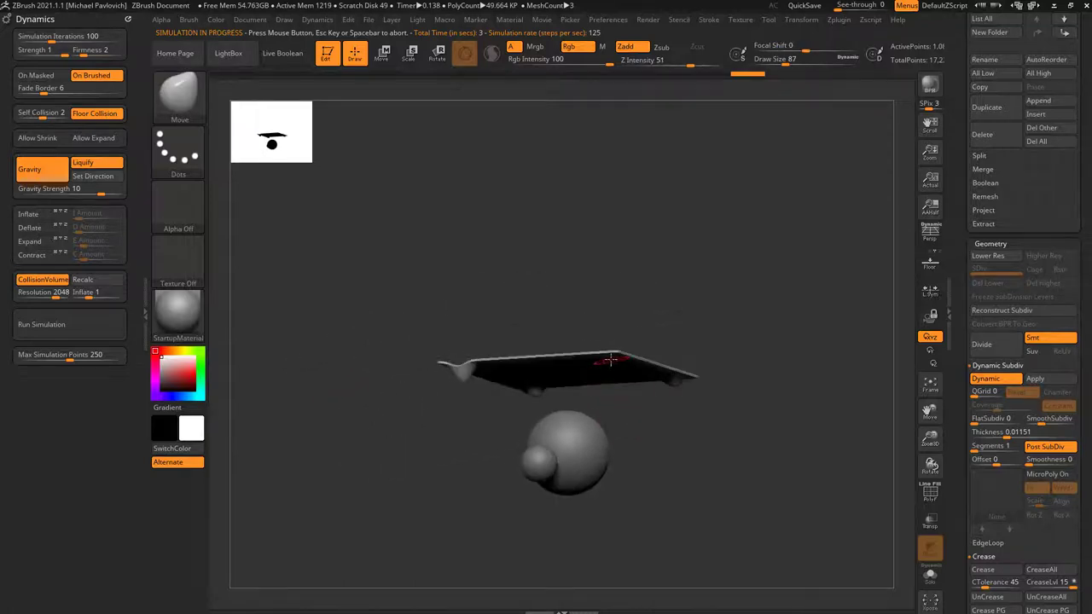
left_click_drag(789, 396, 765, 433)
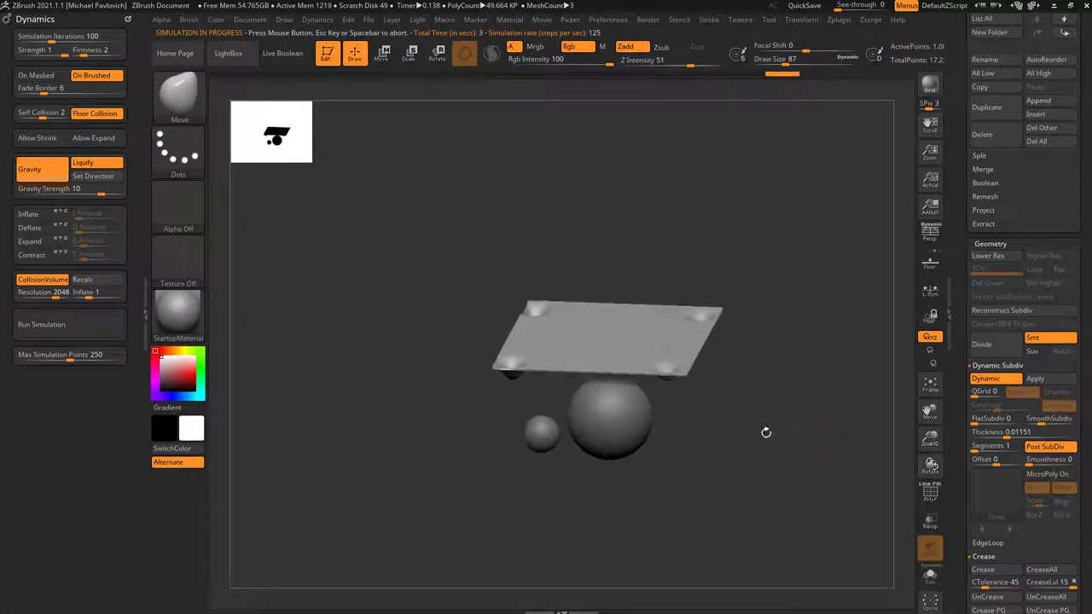
left_click(84, 323)
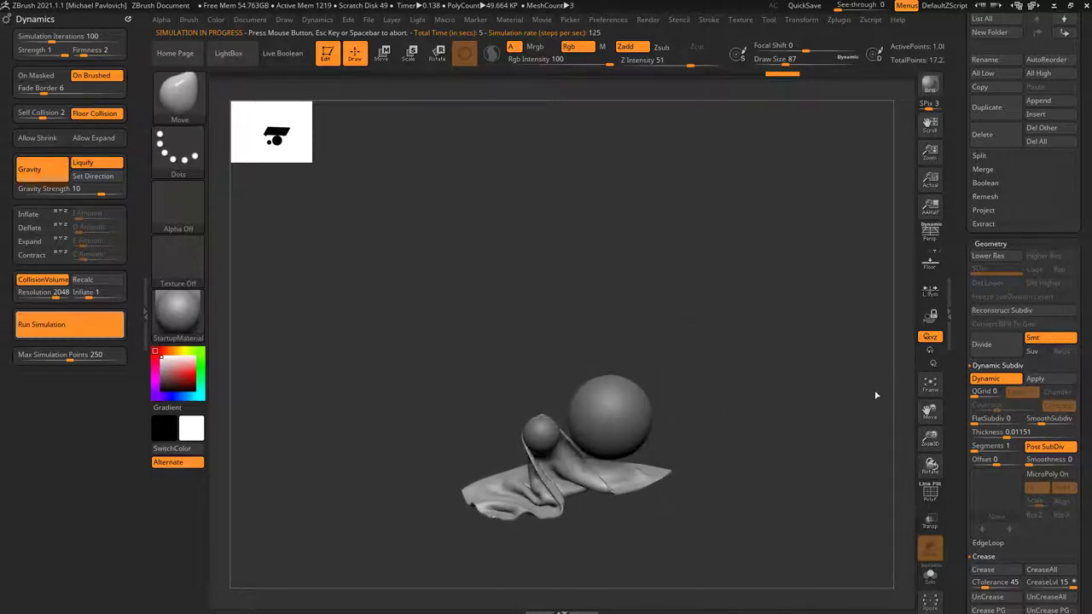
left_click_drag(728, 395, 783, 435)
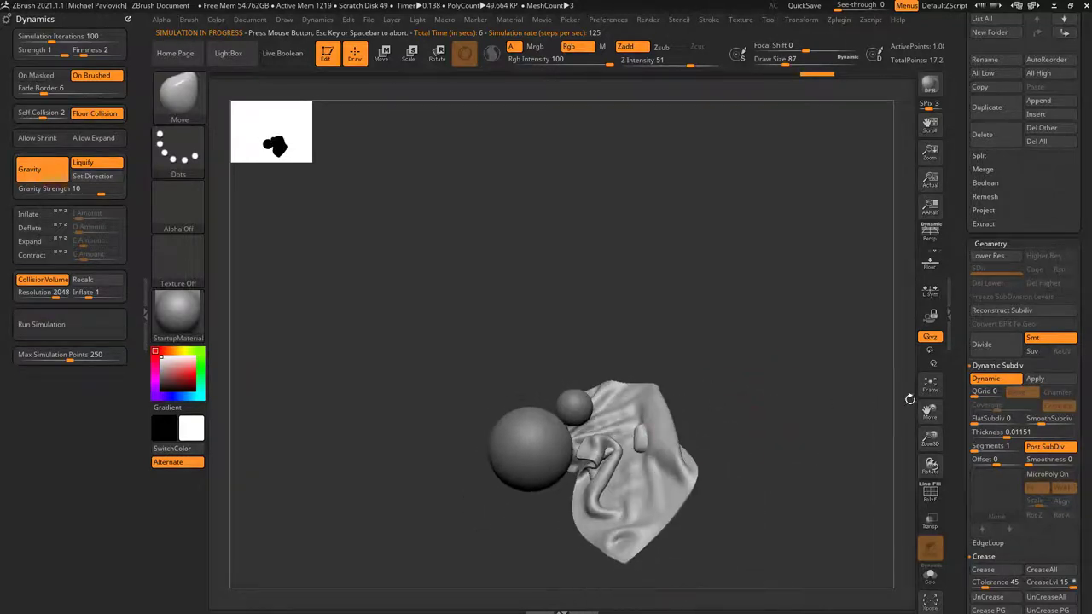
left_click_drag(910, 399, 882, 403)
left_click_drag(803, 419, 689, 373)
key("ctrl")
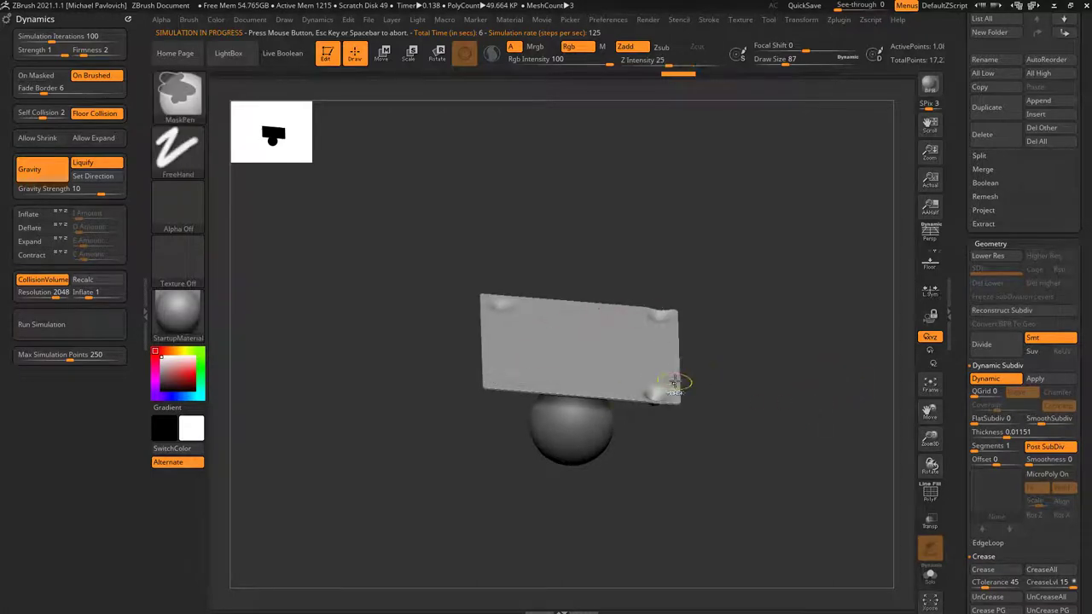
Step: Undo the corner lumps and mould a single dent near the centre of the plane with the Move brush
key("ctrl+z")
key("ctrl+z")
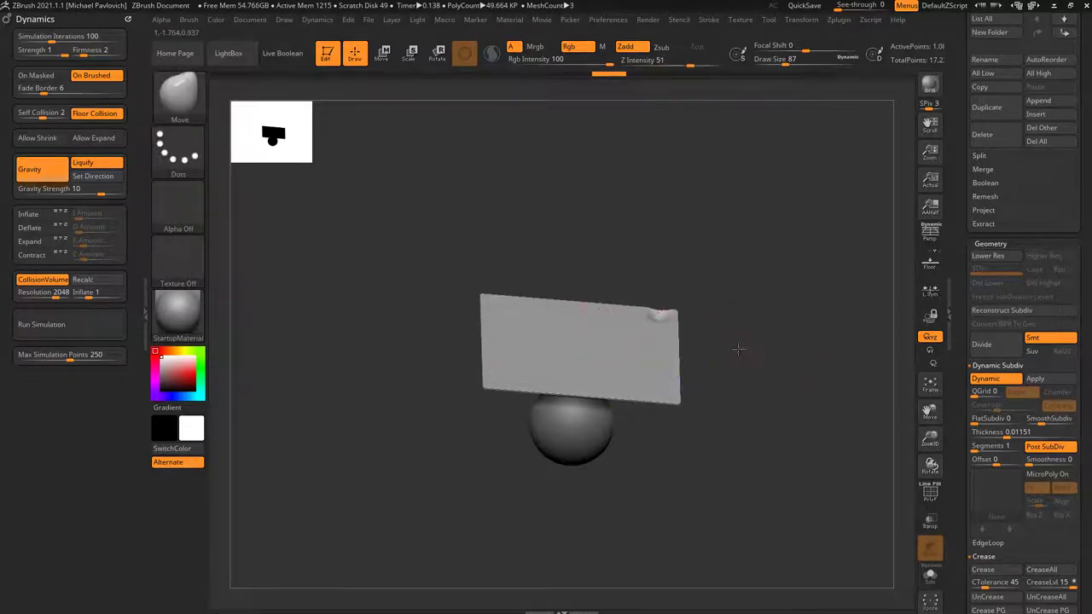
left_click_drag(739, 349, 689, 365)
key("ctrl")
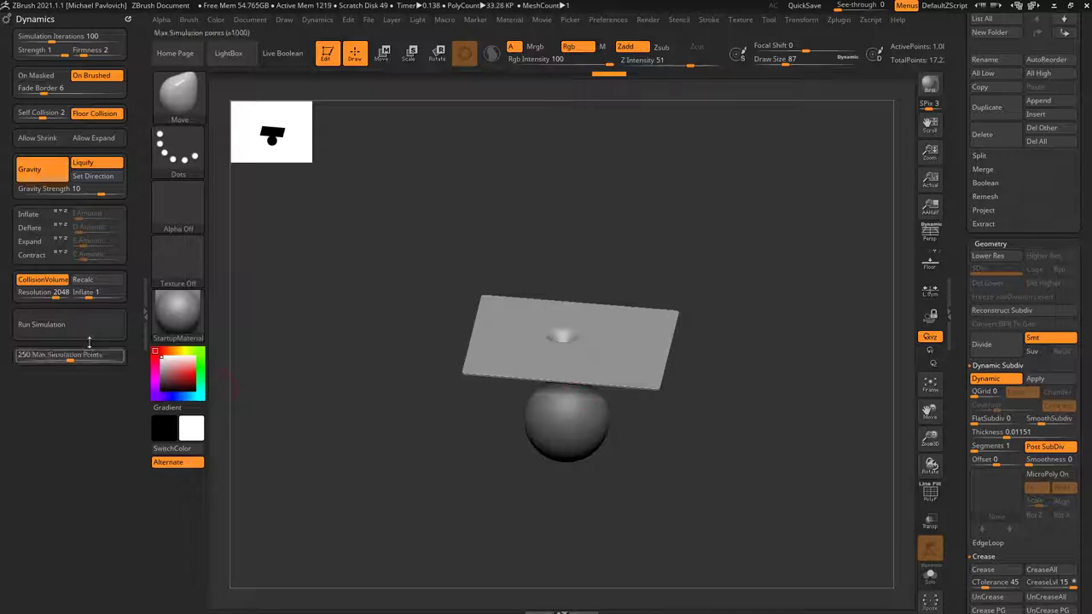
Step: Run the Liquify simulation on the plane with the central dent, stop it, and undo the drape
left_click(85, 326)
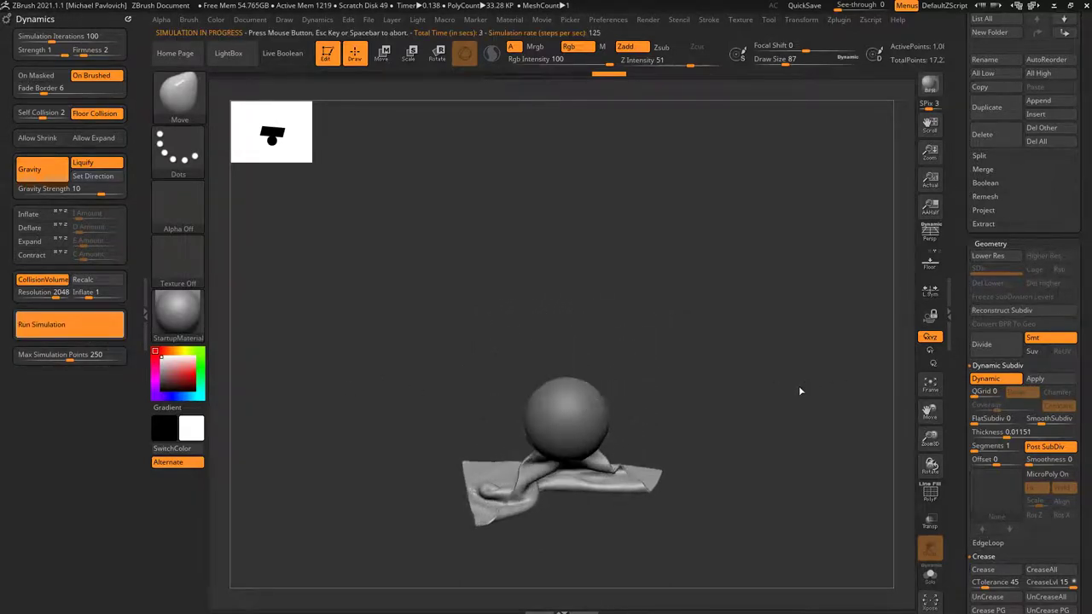
left_click(802, 388)
key("ctrl+z")
left_click_drag(799, 393, 837, 356)
Step: Enable Record Deformation Animation in the Layers settings, then run the Liquify simulation and stop it
left_click(983, 242)
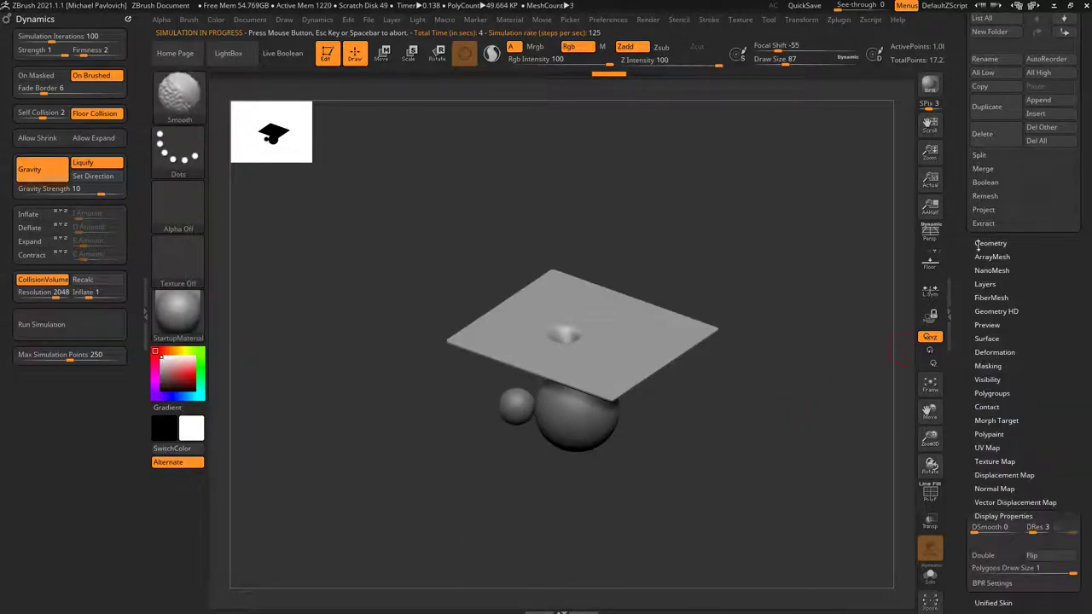
left_click(985, 284)
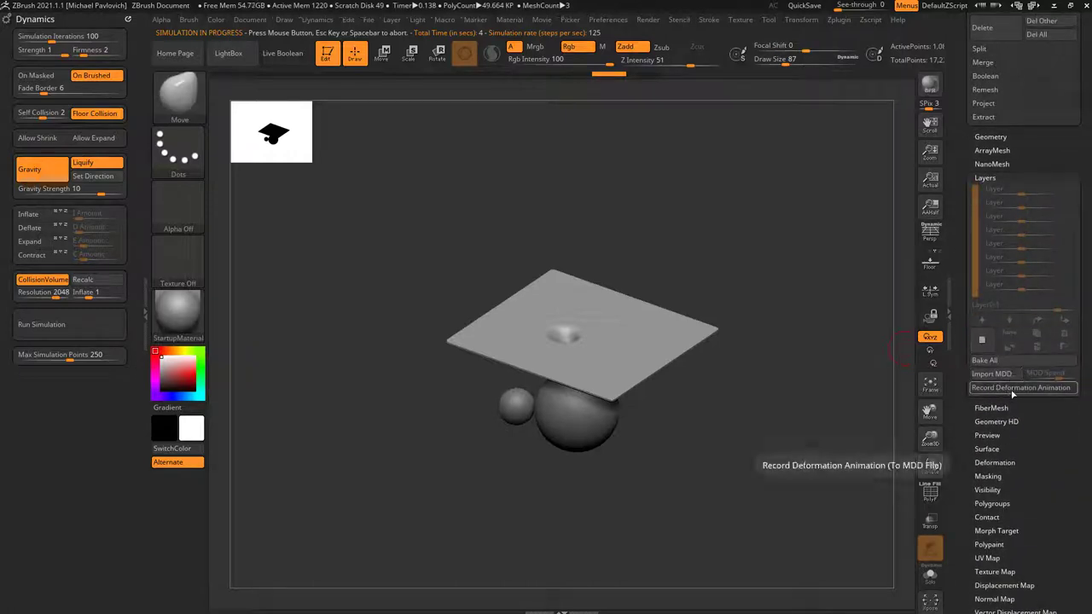
left_click_drag(804, 473, 807, 472)
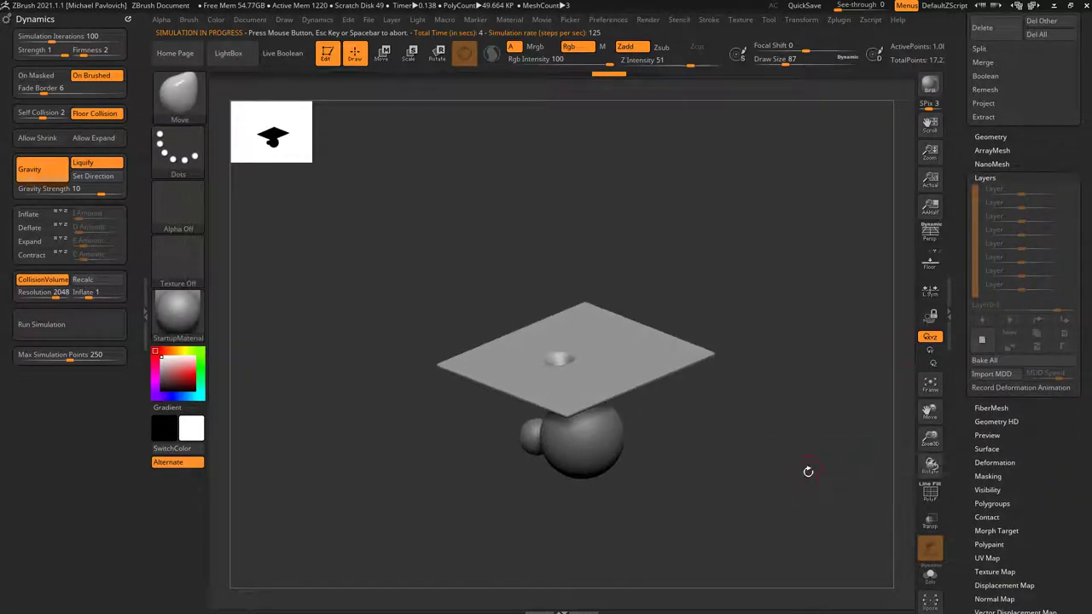
left_click(991, 390)
left_click(115, 327)
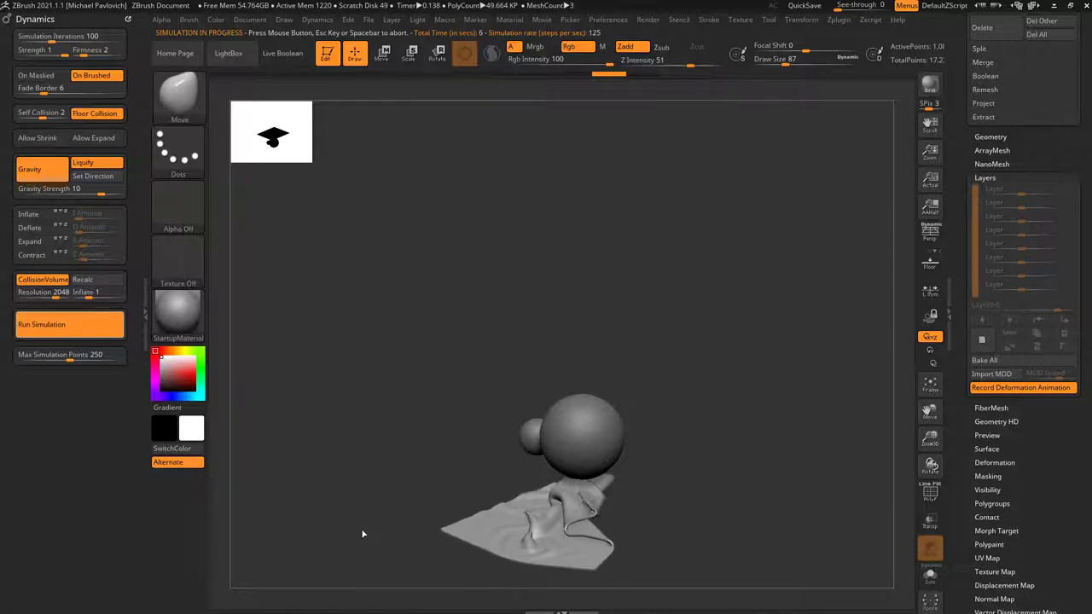
left_click(83, 320)
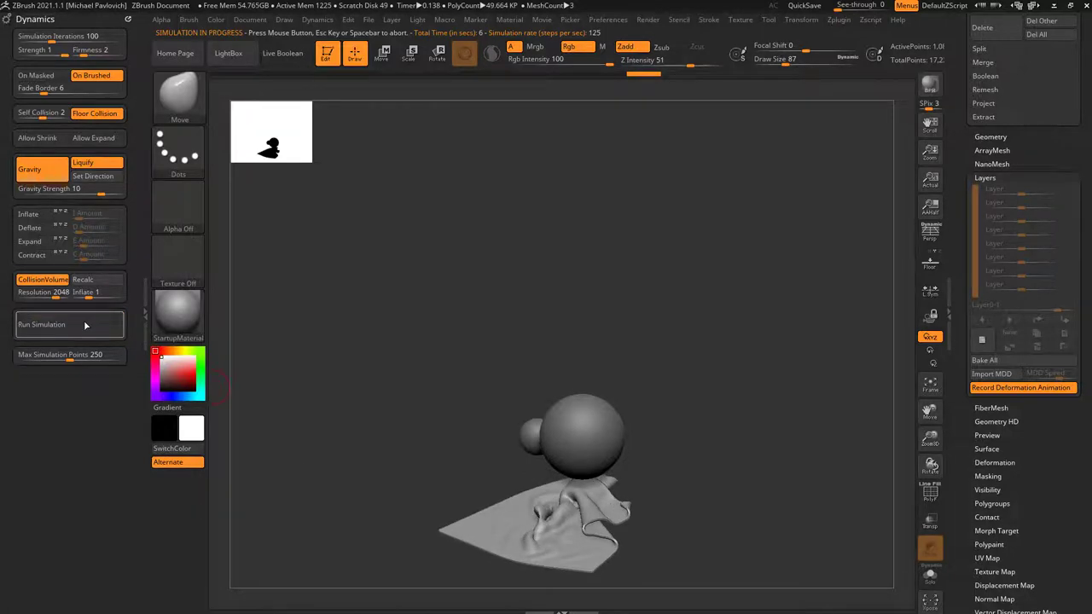
Step: Stop recording the deformation and save it to the Desktop as Animation.mdd
left_click(1006, 391)
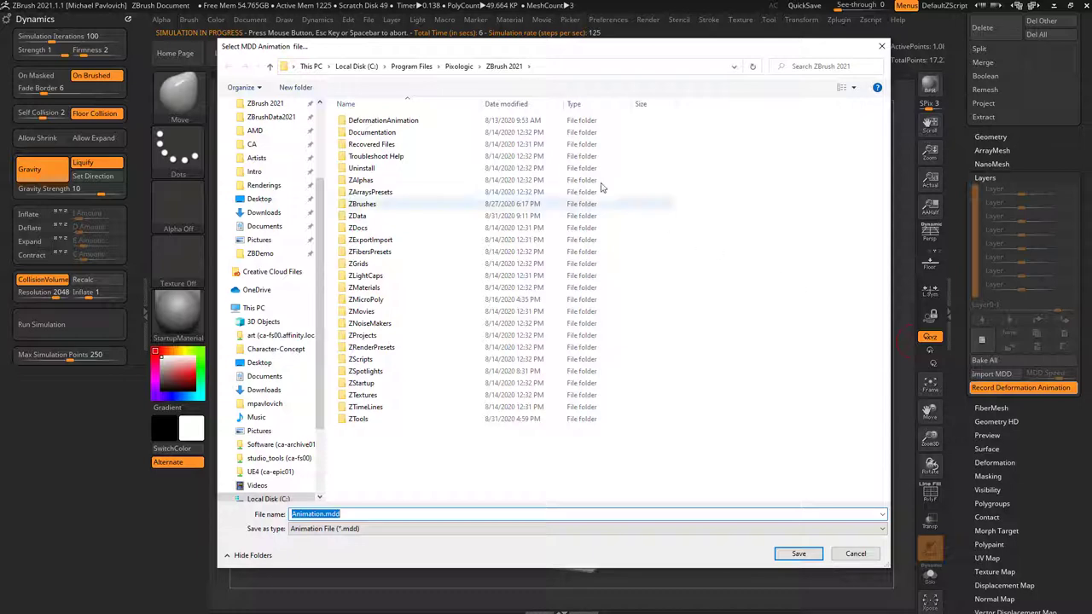
left_click(259, 198)
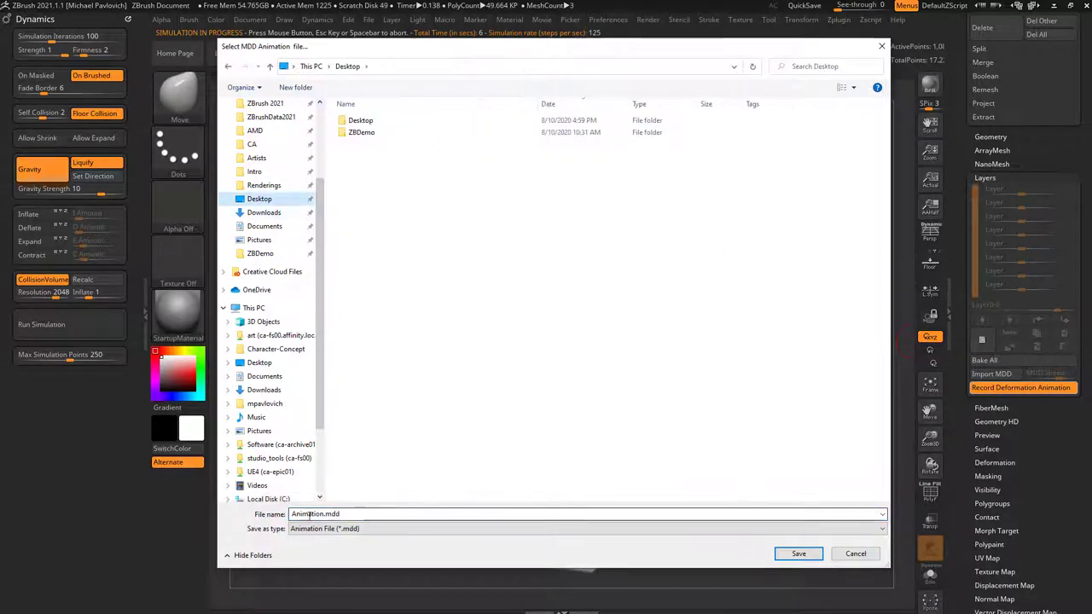
left_click(799, 554)
Step: Undo the simulated drape and import Animation.mdd from the Desktop as an MDD layer on the flat plane
key("ctrl+z")
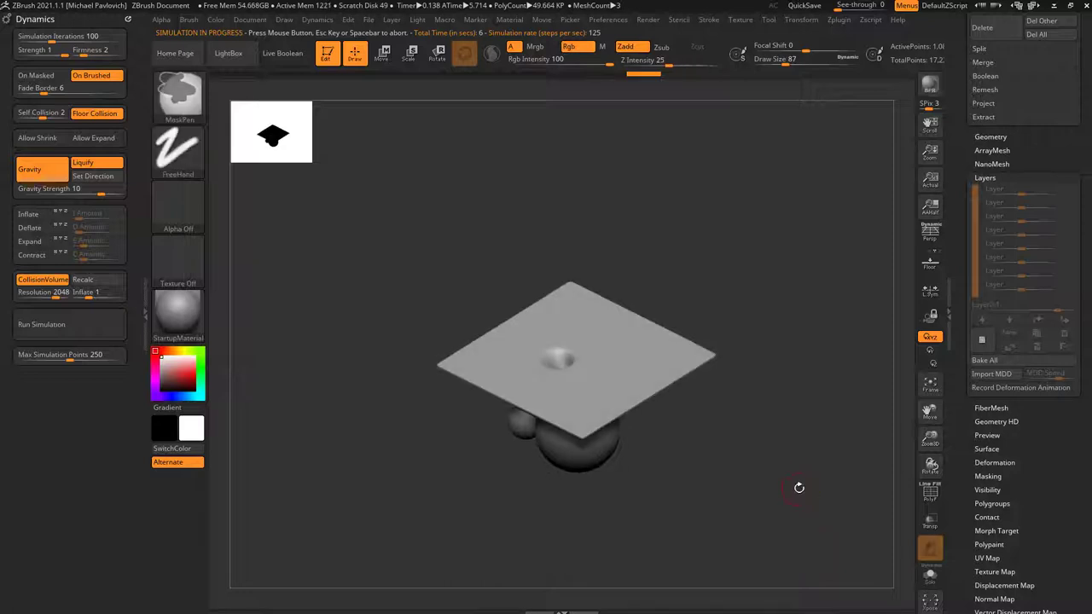
mouse_move(798, 487)
left_mouse_down()
mouse_move(787, 453)
mouse_move(785, 489)
left_mouse_up()
left_click_drag(725, 436, 834, 346)
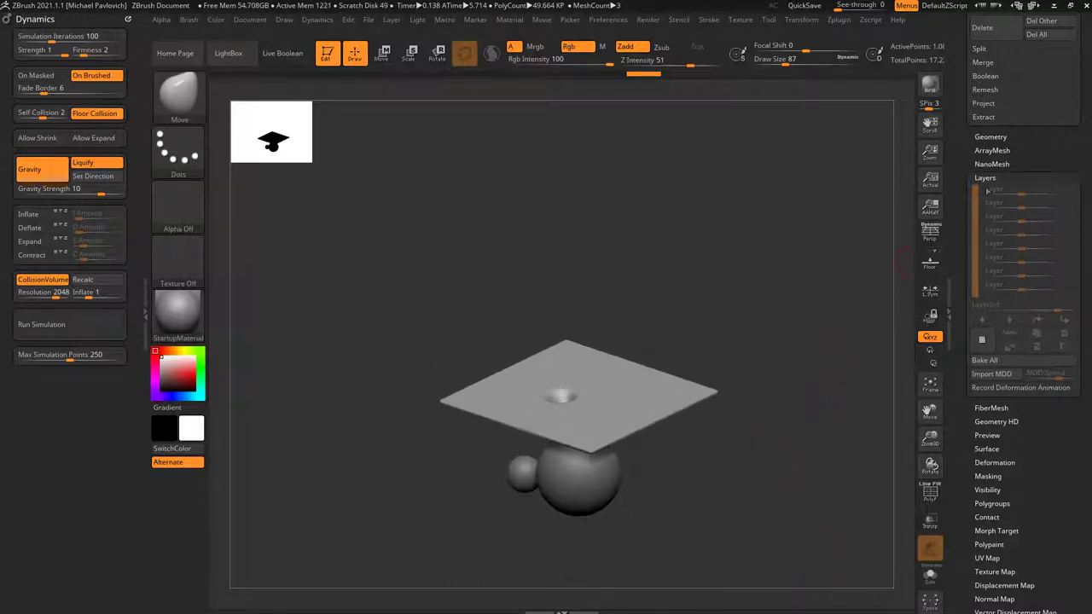
left_click(987, 375)
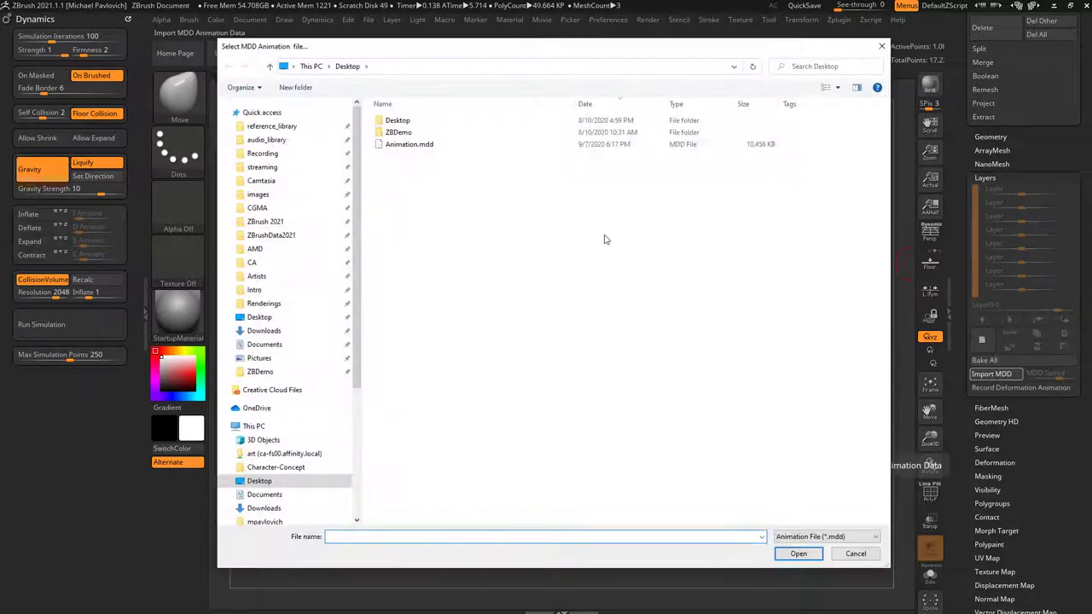
double_click(418, 143)
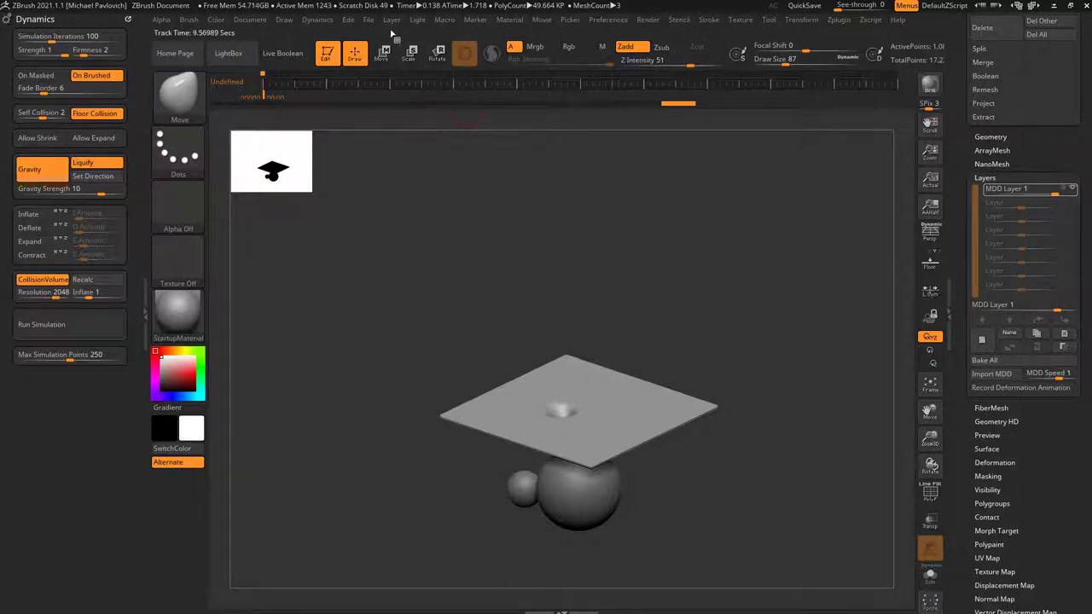
Step: Display the Movie TimeLine and scrub the MDD layer animation to a frame where the cloth drapes over the large sphere
left_click(540, 19)
left_click(570, 217)
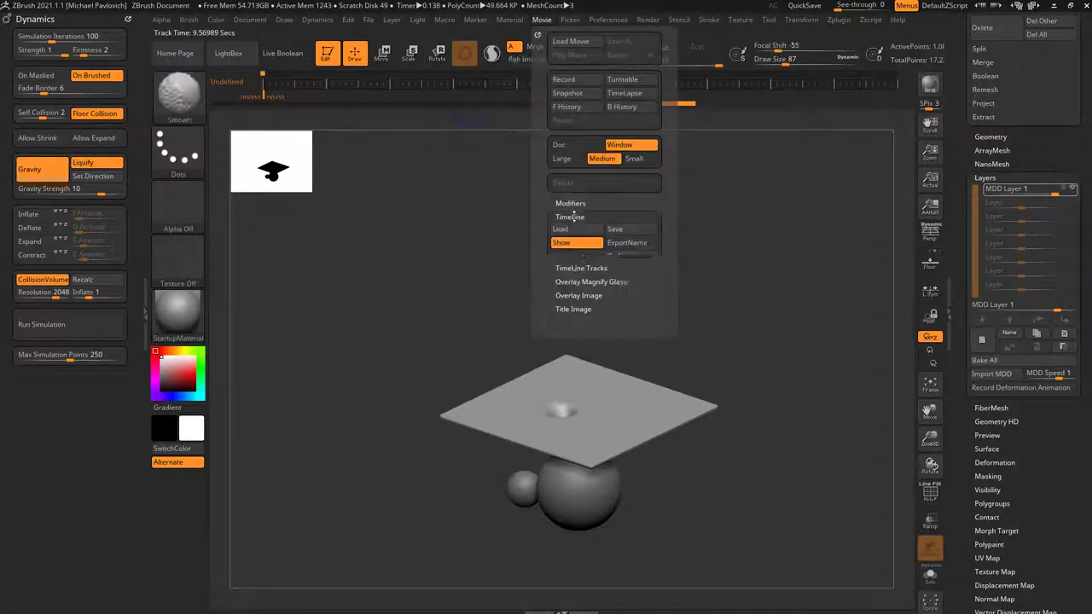
left_click(582, 244)
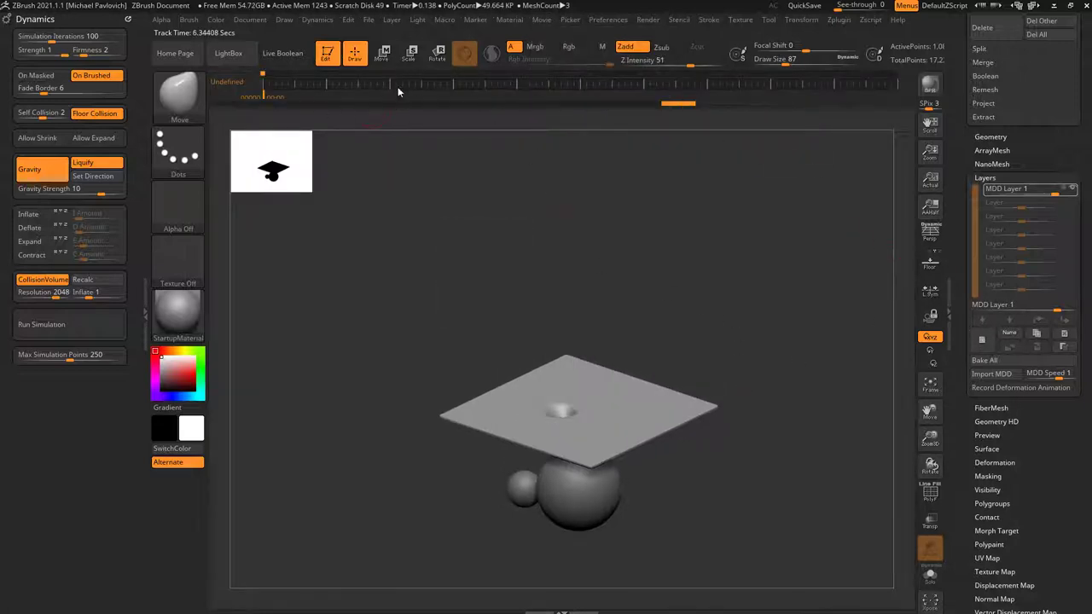
left_click(295, 81)
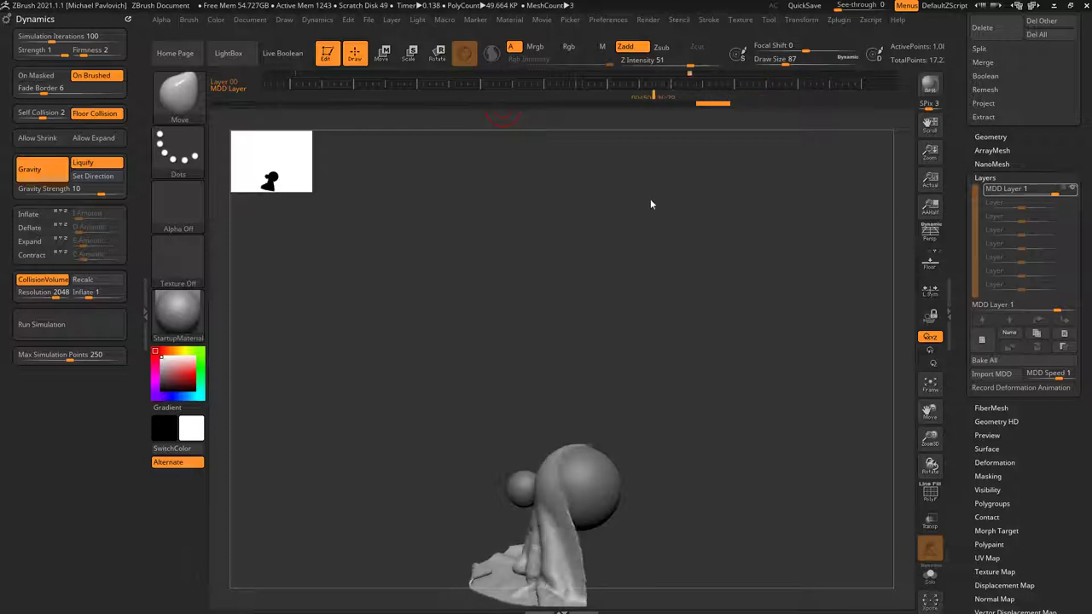
left_click_drag(584, 210, 634, 219)
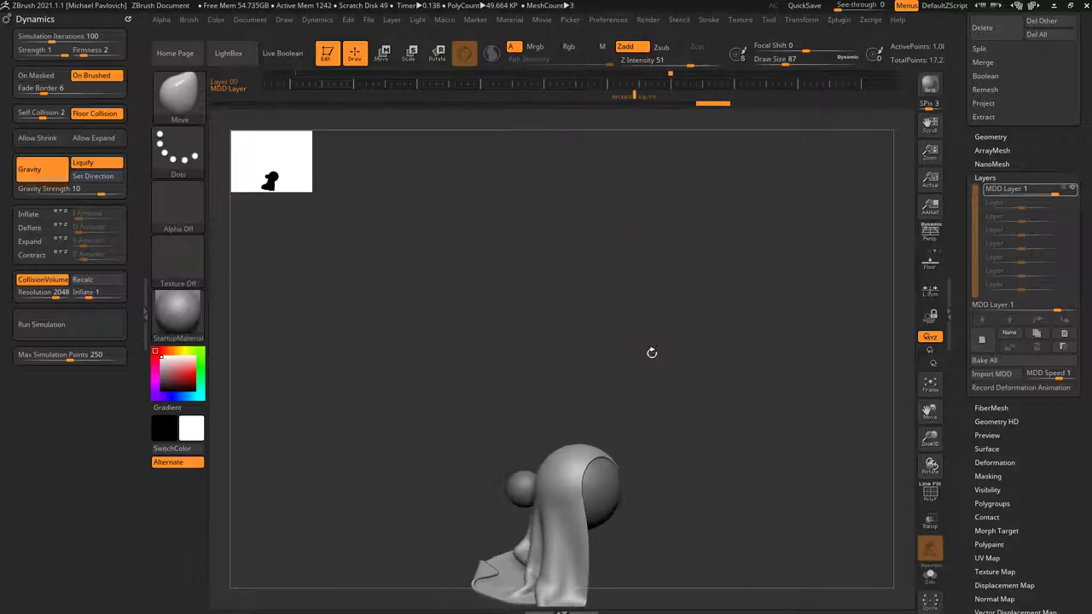
mouse_move(689, 401)
left_mouse_down()
mouse_move(638, 399)
mouse_move(718, 413)
left_mouse_up()
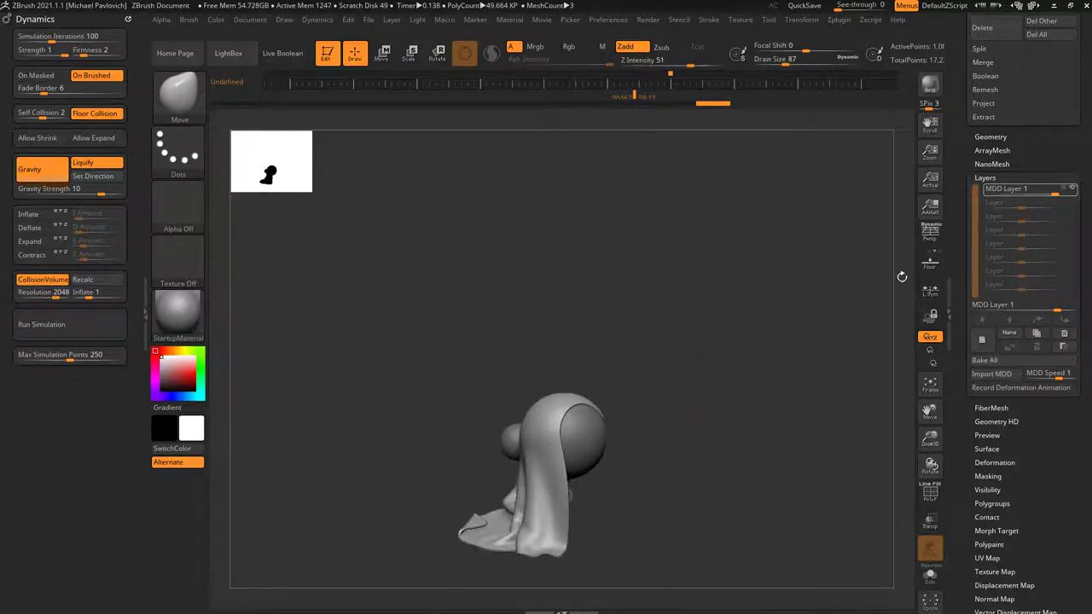
Step: Bake the MDD layer into the draped cloth and open its Geometry settings
left_click(993, 362)
left_click_drag(690, 441, 857, 390)
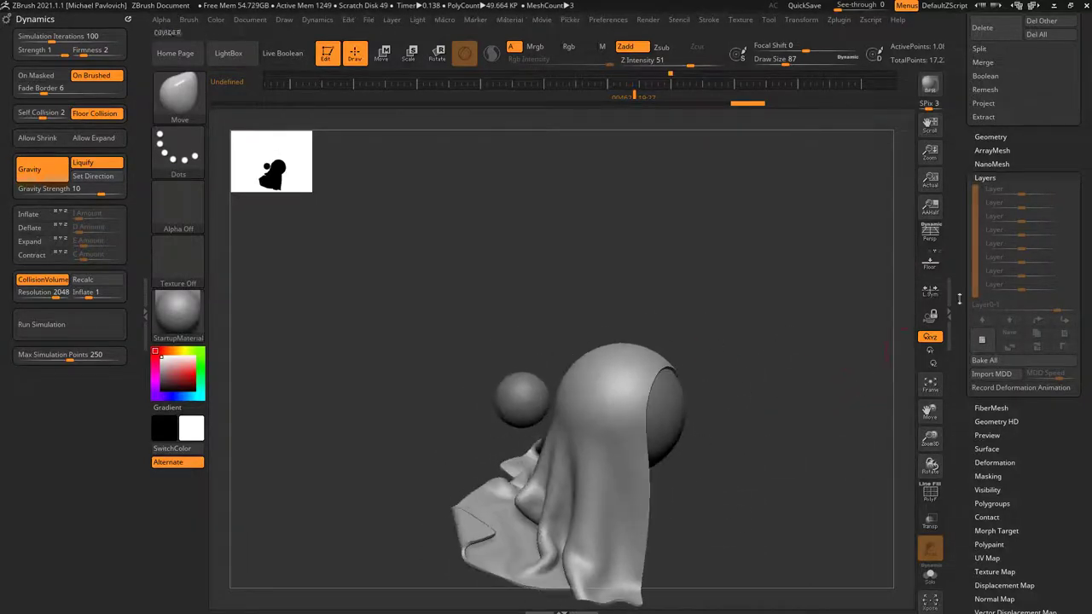
left_click(987, 136)
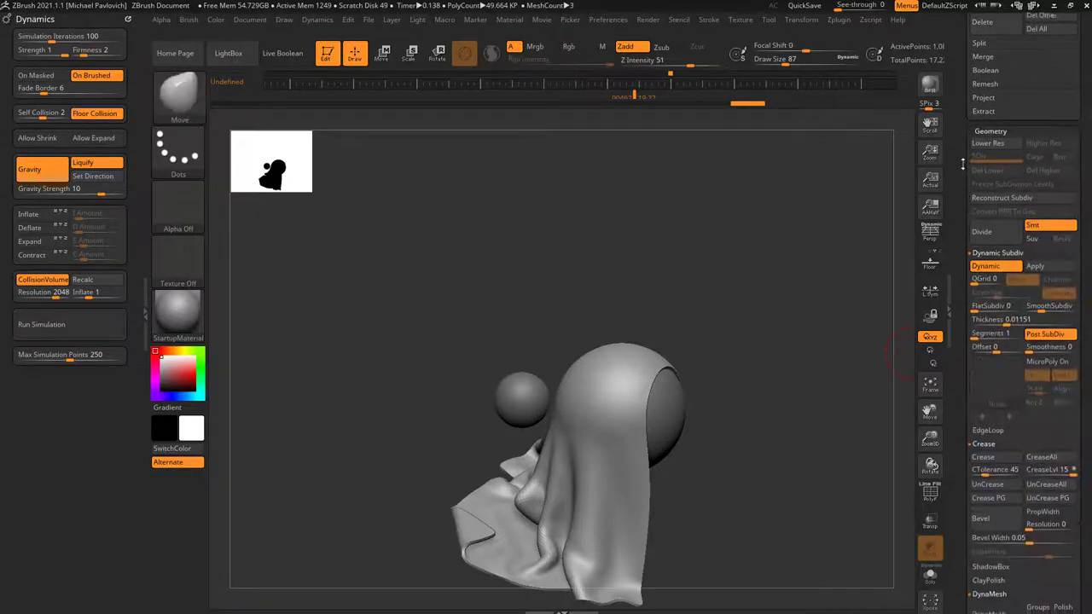
left_click_drag(828, 219, 838, 235)
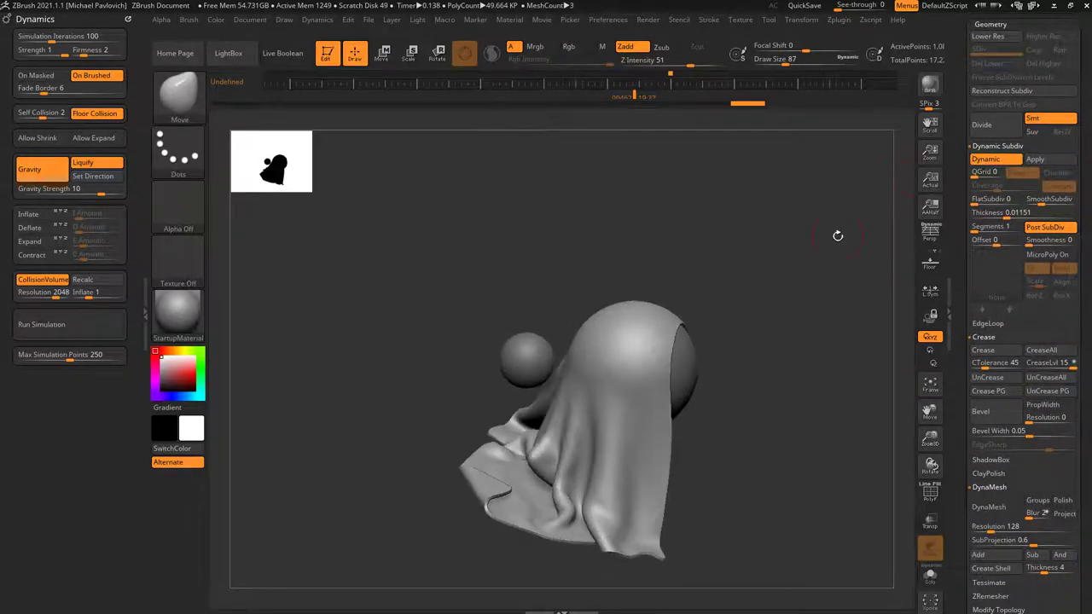
left_click_drag(659, 345, 671, 392)
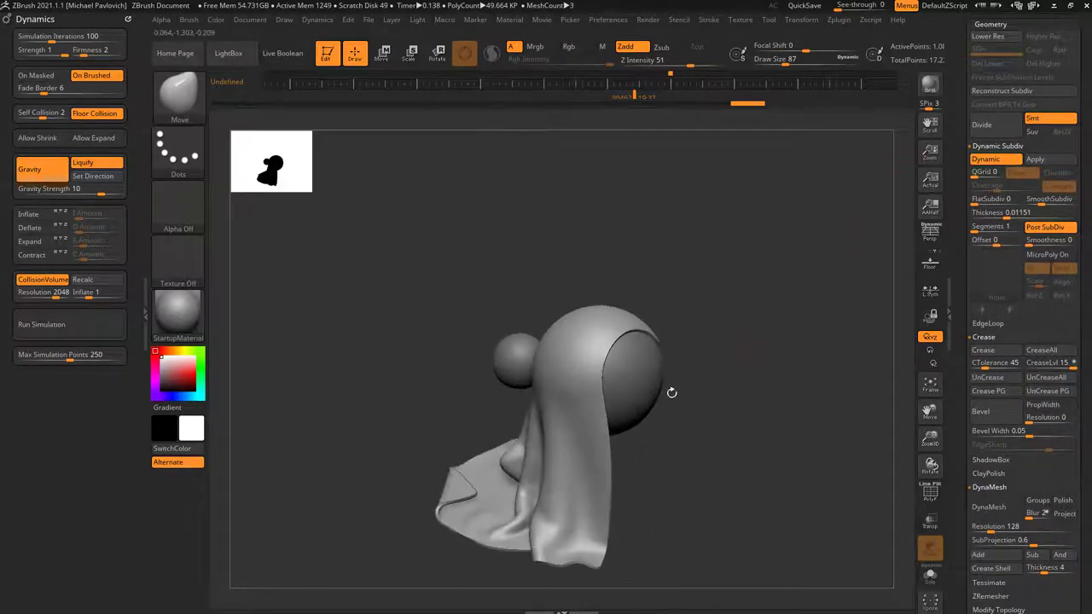
Step: Switch Dynamic Subdiv off and back on for the draped cloth with PolyFrame displayed to compare the topology
left_click(985, 158)
left_click(929, 492)
left_click_drag(895, 468, 836, 446)
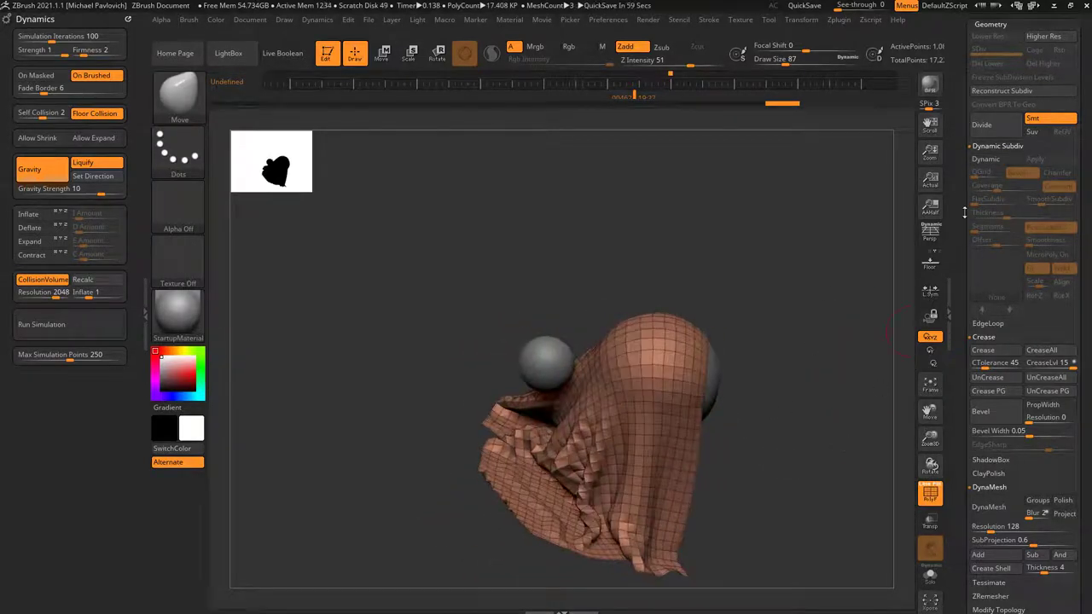
left_click_drag(861, 280, 858, 322)
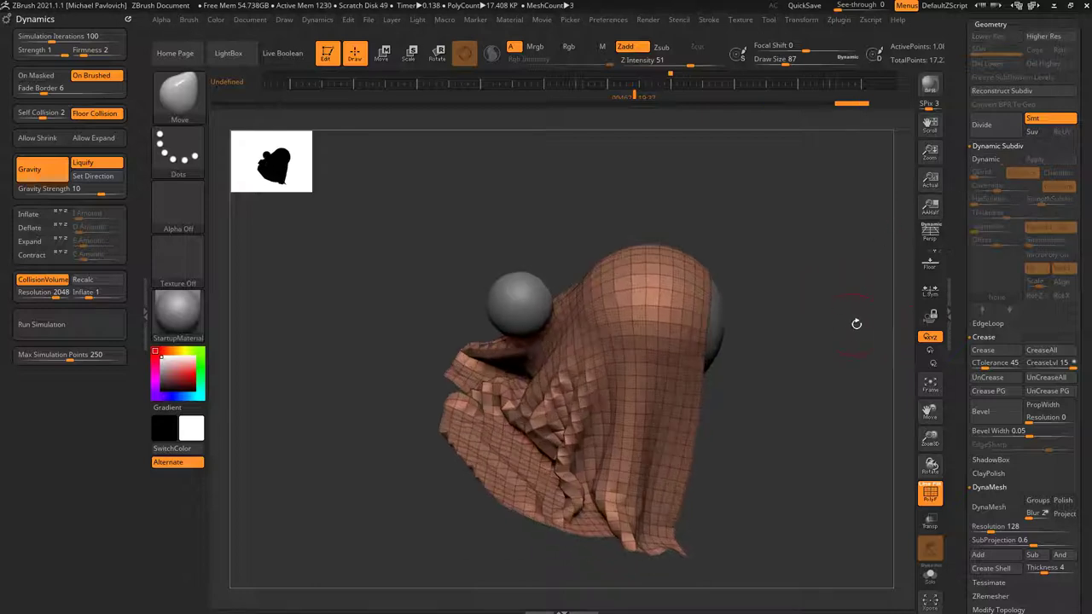
left_click(984, 160)
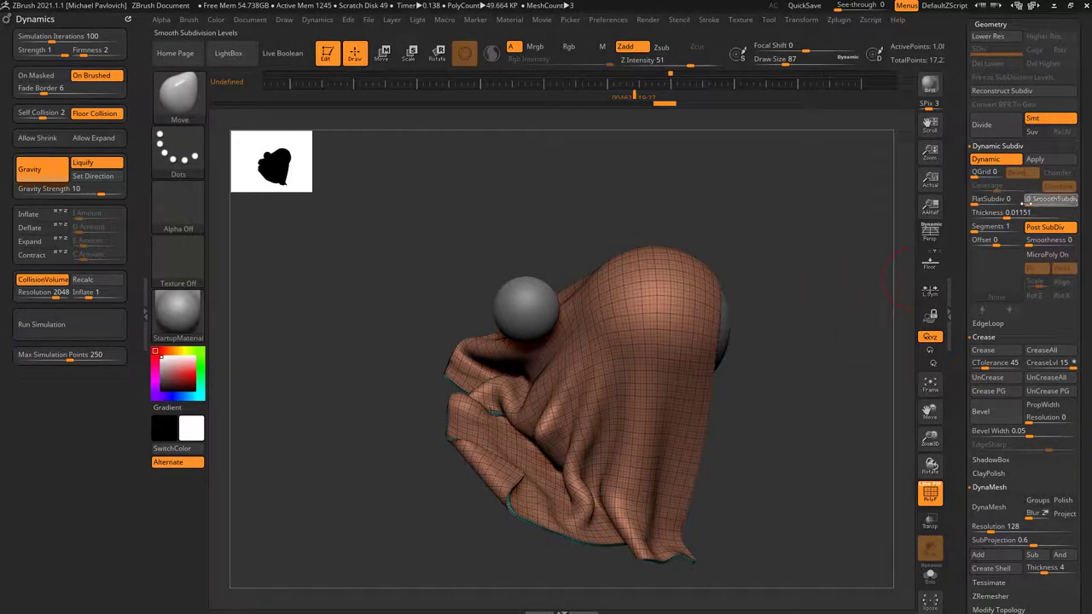
Step: Set the cloth's SmoothSubdiv to 0, enable MicroPoly with the Chainmail02 pattern, and hide the PolyFrame display
left_click(1028, 200)
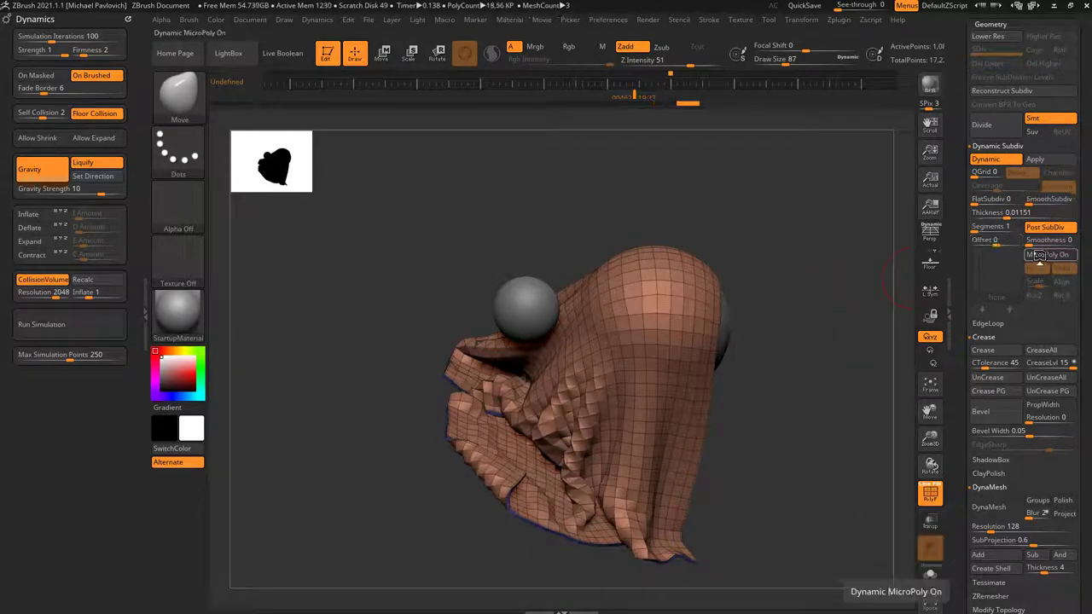
left_click(1036, 256)
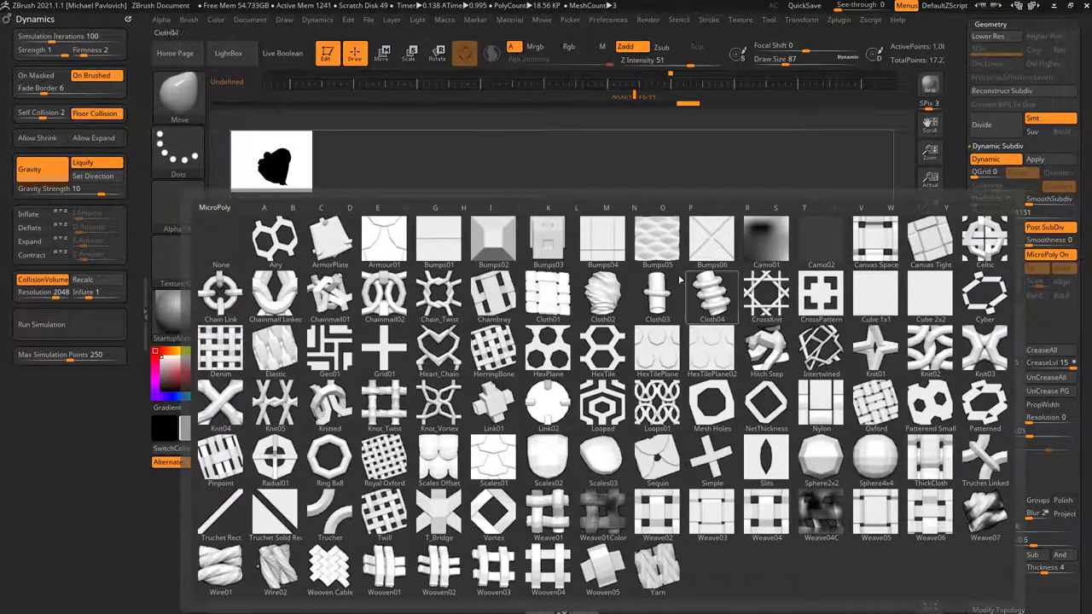
left_click(386, 298)
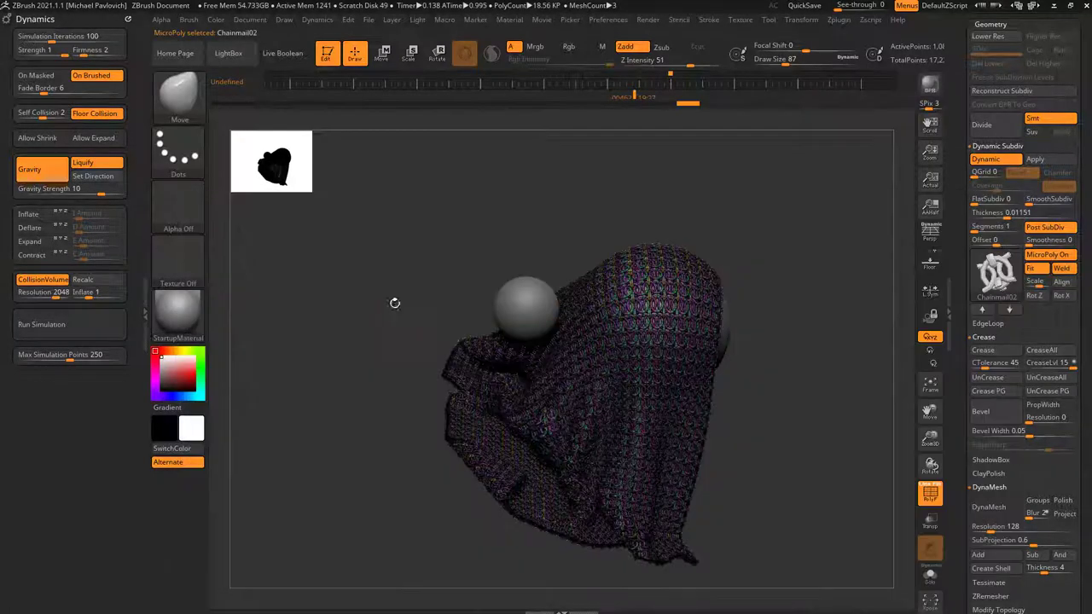
left_click(930, 491)
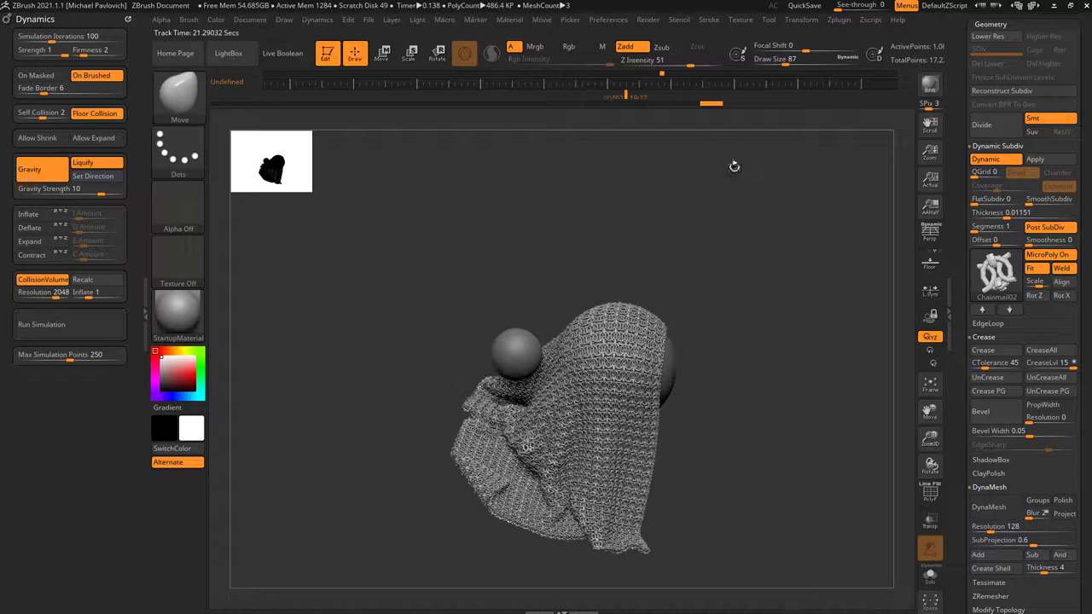
Step: Undo the MicroPoly, subdivision and bake changes on the draped cloth to restore its animated MDD layer
key("ctrl+z")
key("ctrl+z")
key("ctrl+z")
key("ctrl+z")
key("ctrl+z")
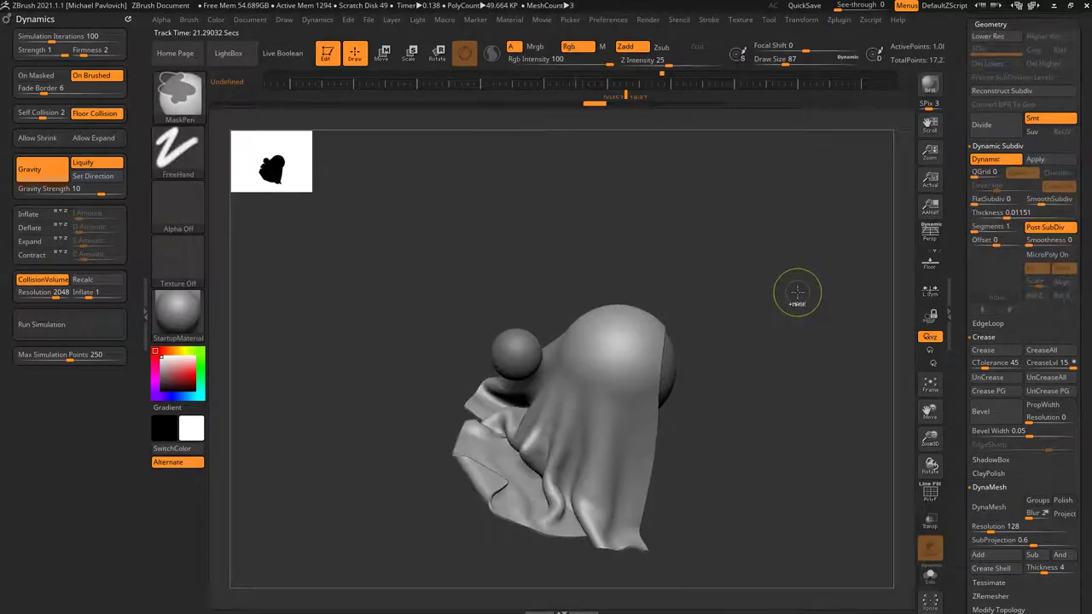
key("ctrl+z")
Step: Apply the Chainmail02 MicroPoly at SmoothSubdiv 0 on a mid-fall frame, then scrub the animation until the cloth slides off the sphere
mouse_move(625, 96)
left_mouse_down()
mouse_move(383, 93)
mouse_move(542, 98)
mouse_move(419, 104)
mouse_move(621, 127)
mouse_move(492, 130)
left_mouse_up()
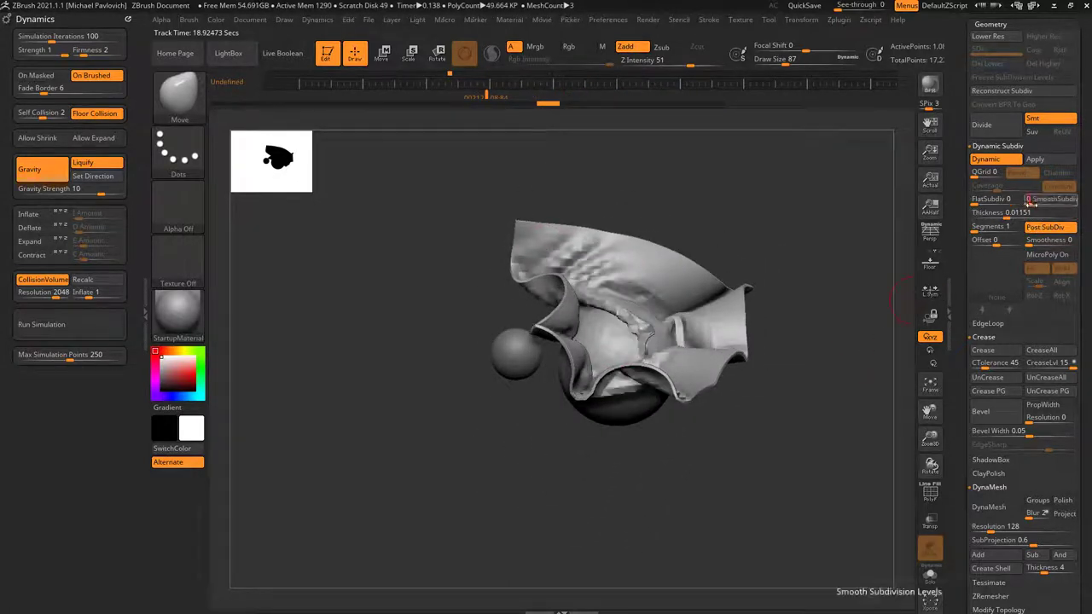
left_click(1034, 255)
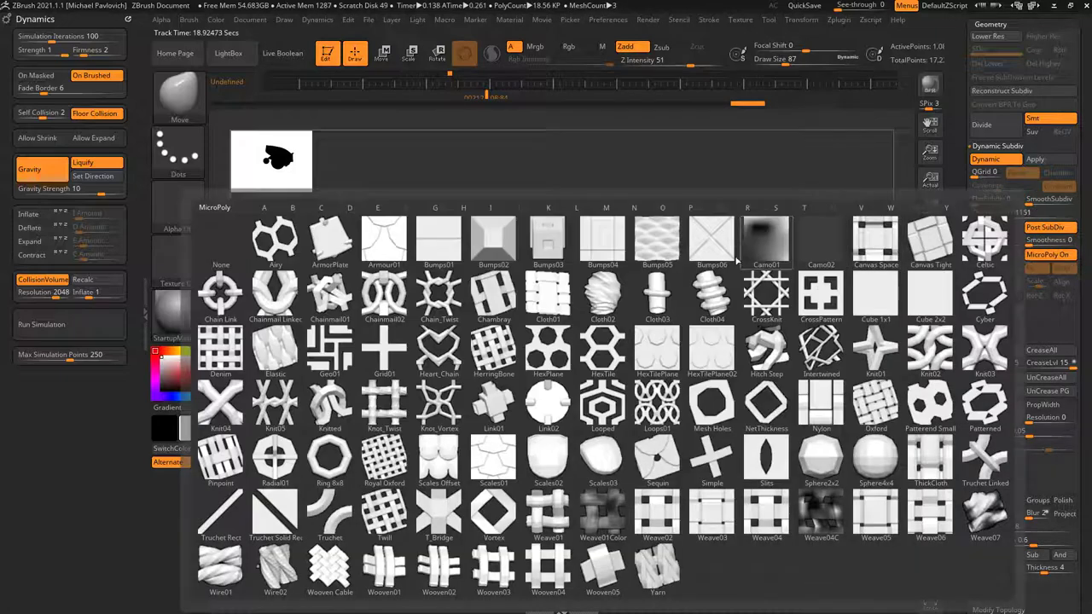
left_click(386, 295)
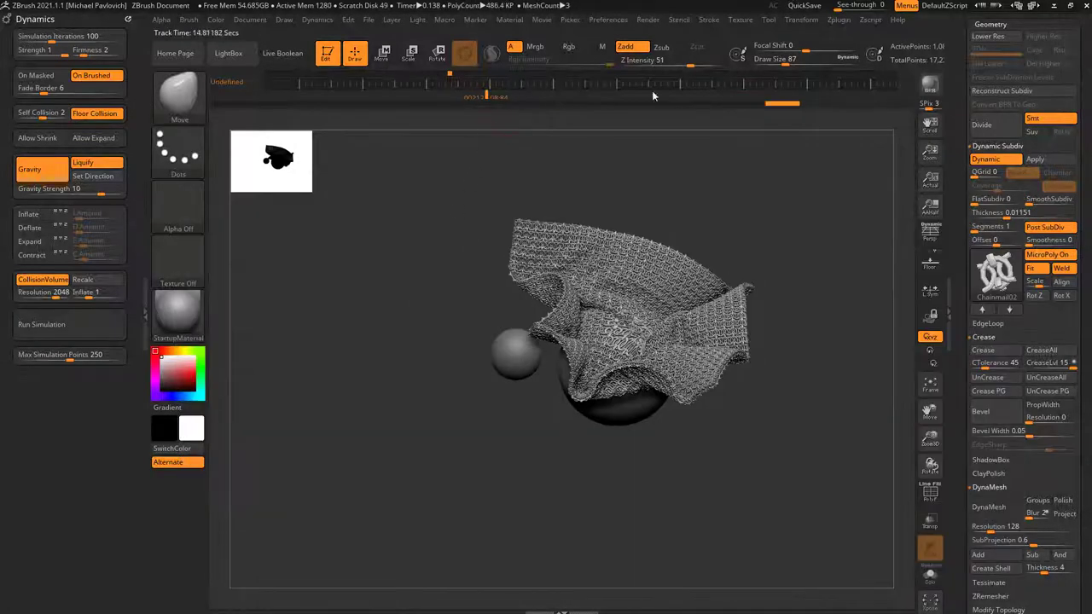
mouse_move(483, 96)
left_mouse_down()
mouse_move(422, 96)
mouse_move(648, 116)
mouse_move(766, 140)
mouse_move(554, 125)
mouse_move(446, 139)
mouse_move(615, 137)
mouse_move(761, 158)
mouse_move(828, 312)
mouse_move(859, 288)
mouse_move(813, 285)
left_mouse_up()
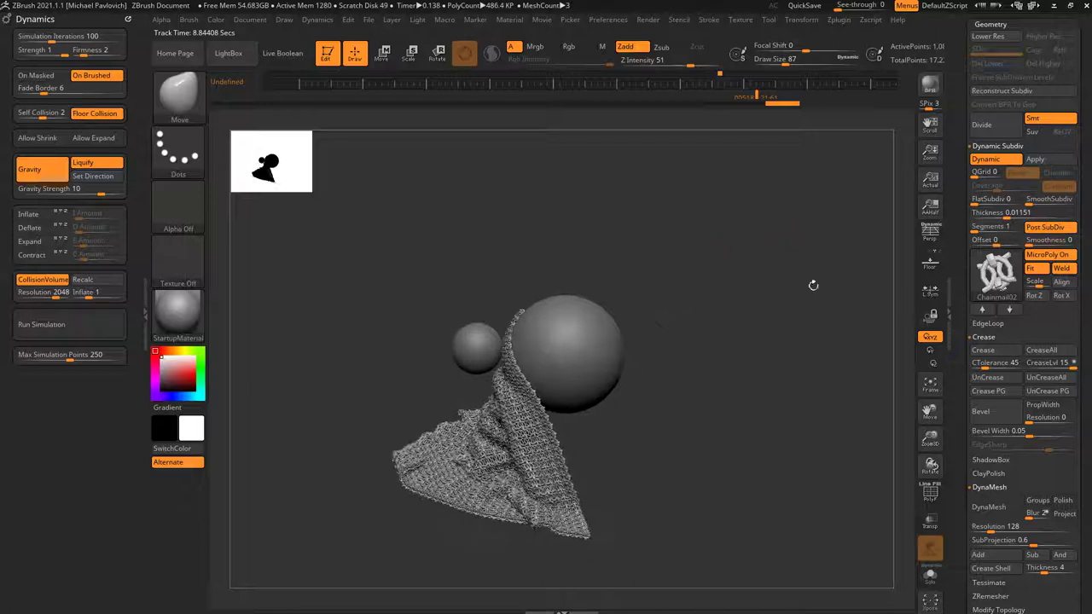
Step: Change the cloth's MicroPoly pattern to Weave02, then replace it with Cloth03
left_click(996, 275)
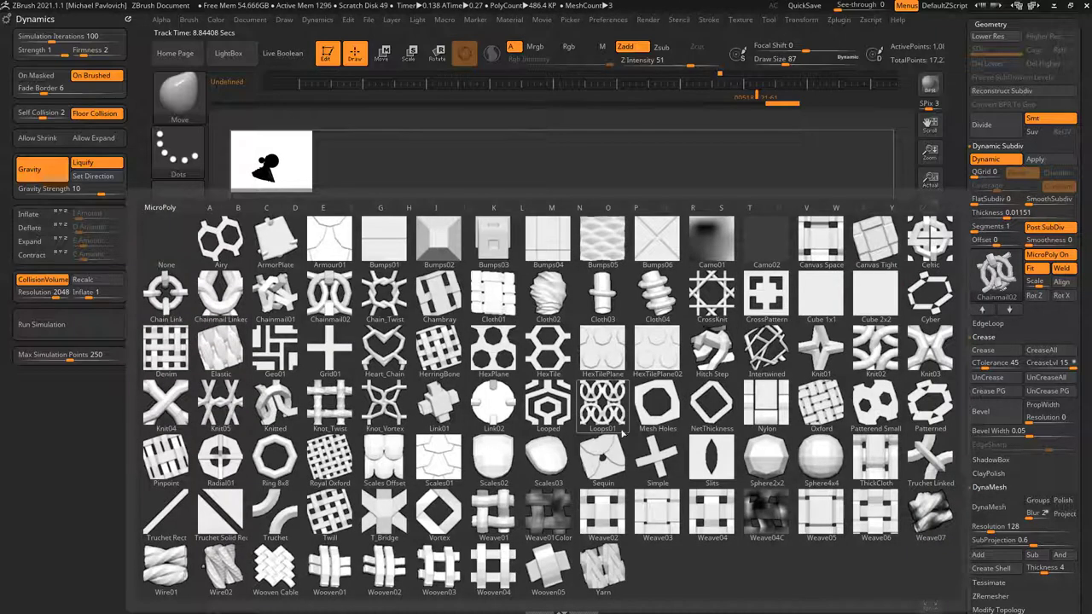
left_click(602, 512)
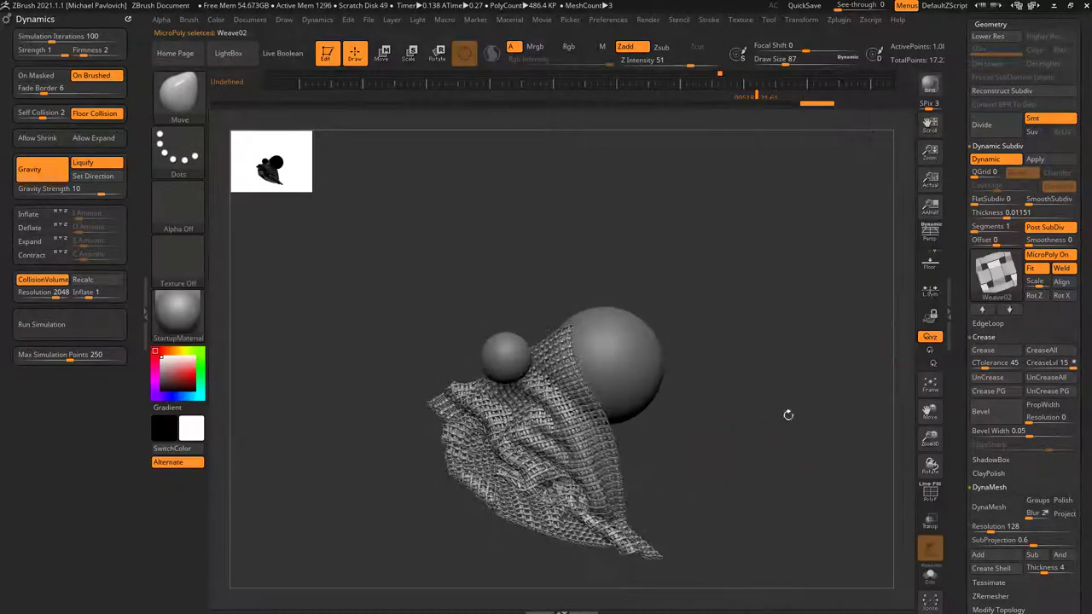
left_click(987, 280)
left_click(604, 294)
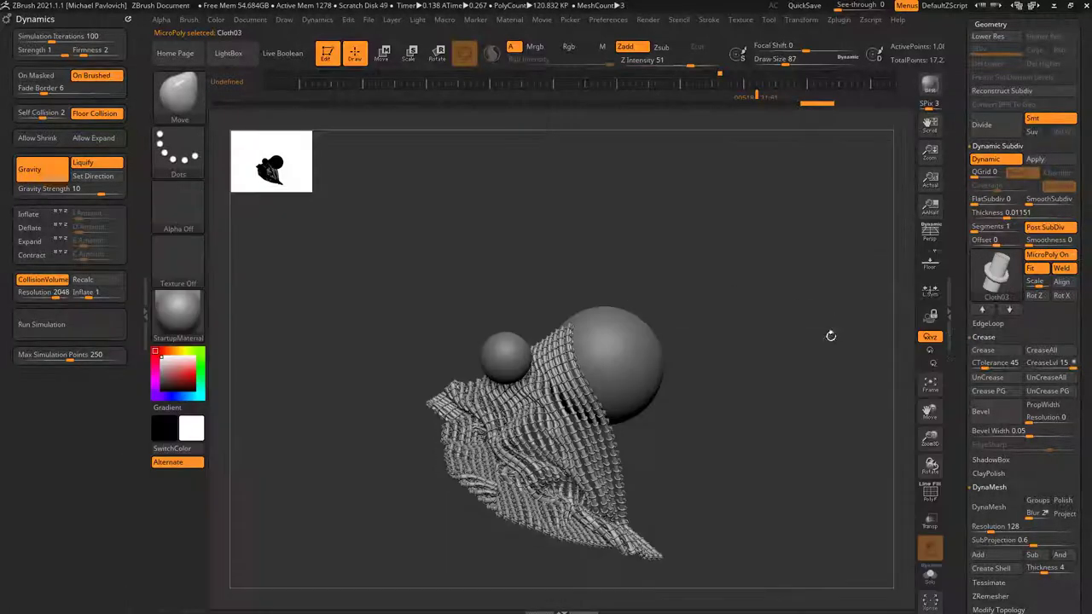
left_click_drag(830, 336, 798, 358)
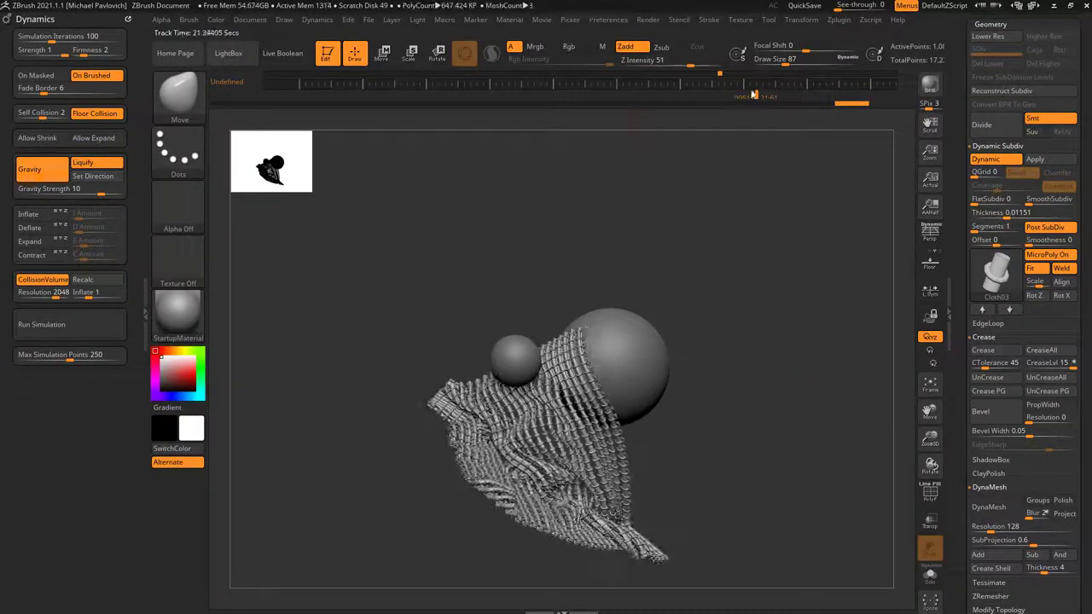
Step: Scrub the animation back to the first frame and remove MDD Layer 1 from the flat plane
mouse_move(753, 93)
left_mouse_down()
mouse_move(397, 96)
mouse_move(317, 130)
left_mouse_up()
left_click_drag(630, 160, 823, 229)
left_click_drag(962, 274, 941, 134)
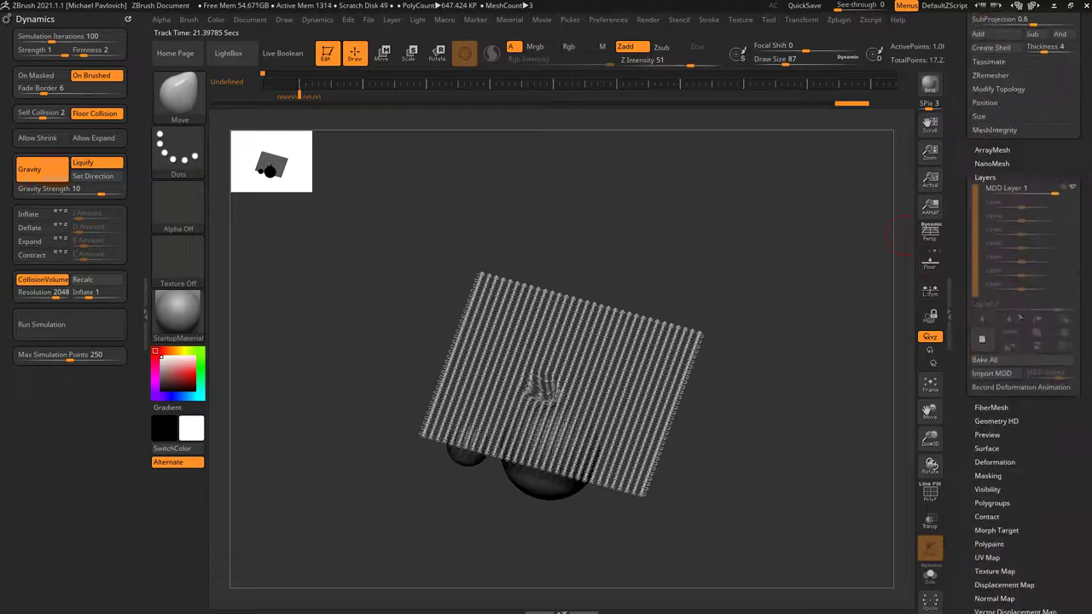
left_click(1011, 188)
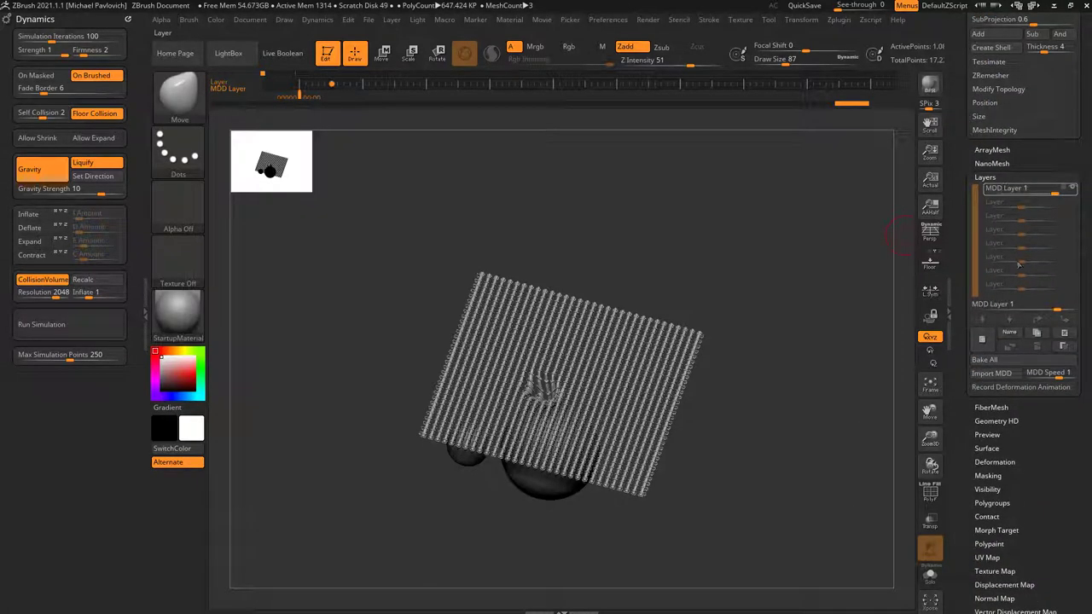
left_click_drag(828, 362, 873, 333)
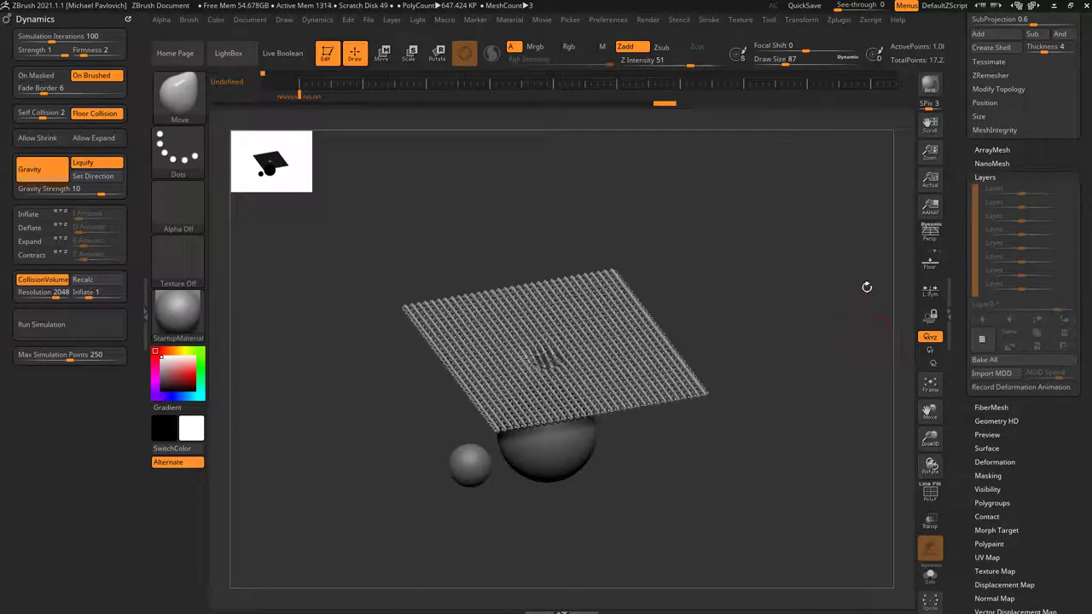
Step: Choose the ClothHook brush and pull one edge of the Cloth03-patterned plane so it folds upward
key("b")
key("c")
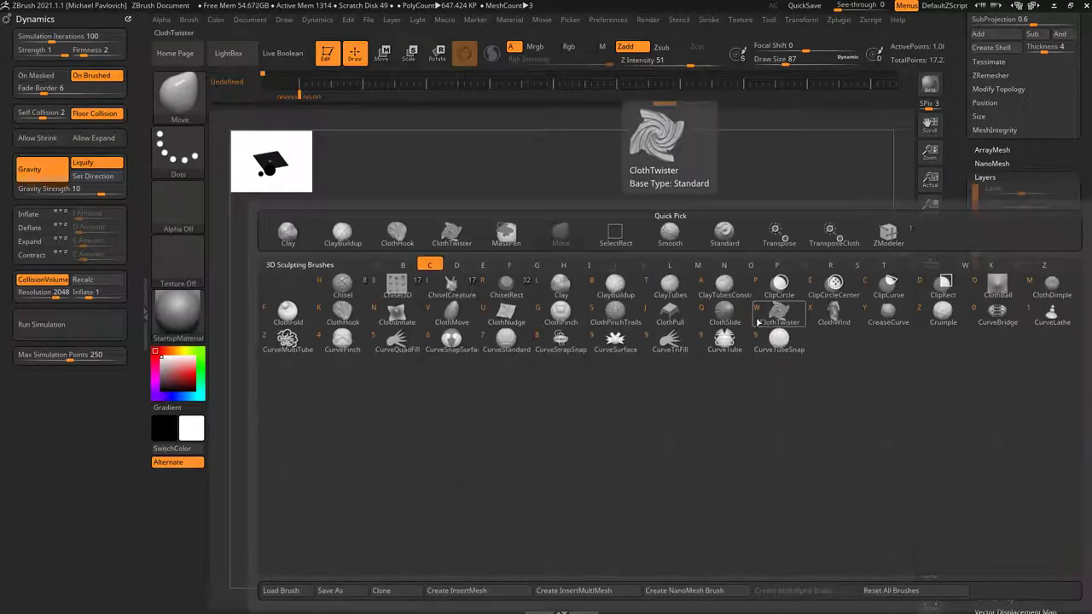
key("h")
mouse_move(674, 372)
left_mouse_down()
mouse_move(670, 314)
mouse_move(597, 348)
left_mouse_up()
left_click_drag(478, 342, 554, 335)
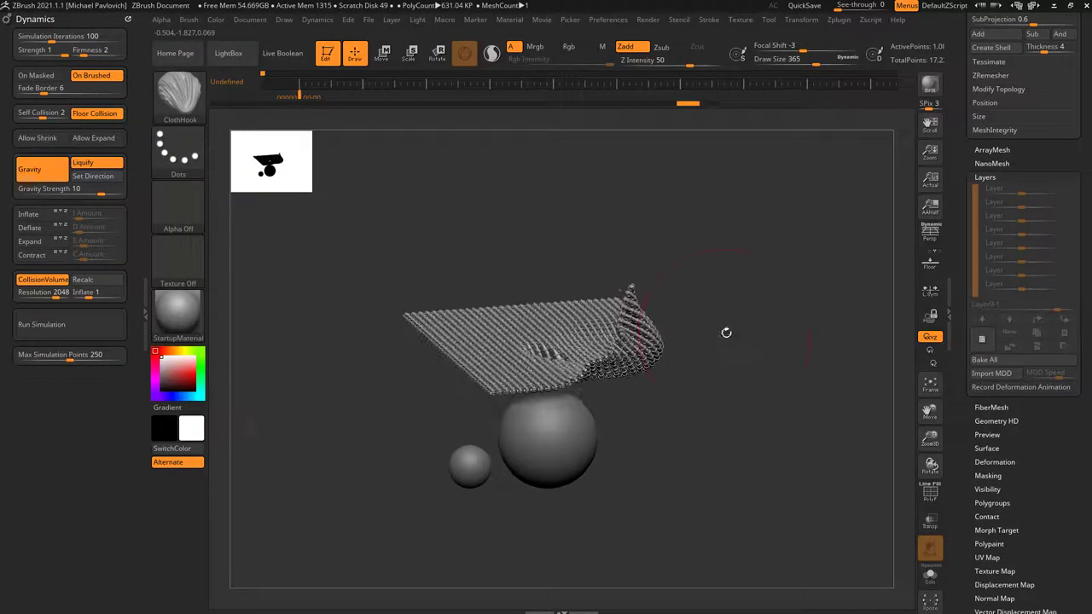
Step: Choose the TransposeCloth brush and move the plane straight down so it drapes over the spheres
key("b")
key("t")
key("c")
right_click_drag(735, 343, 739, 301)
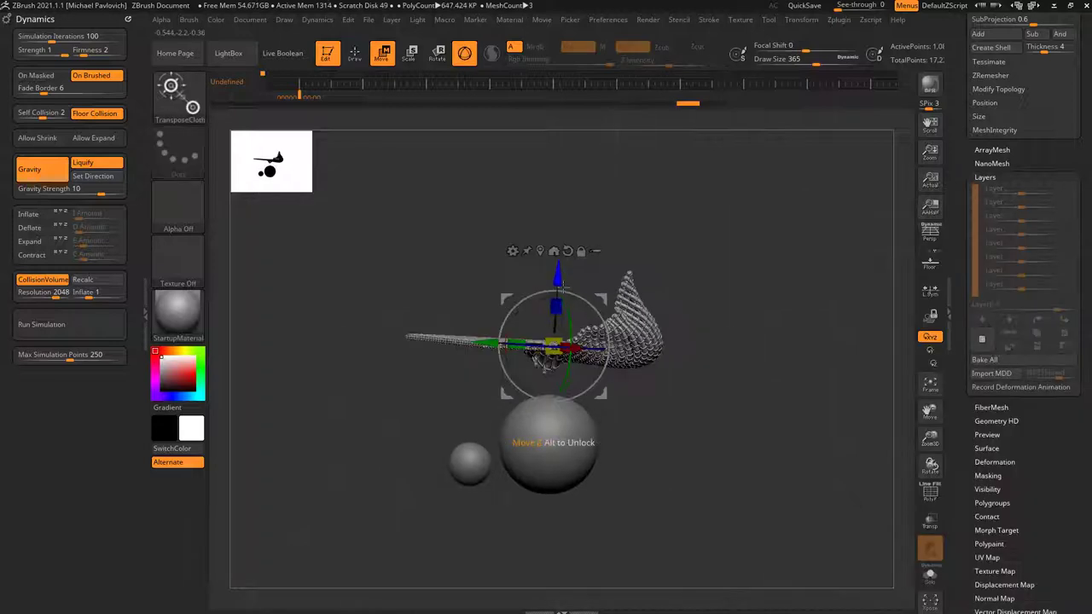
left_click_drag(556, 283, 553, 474)
right_click_drag(656, 380, 657, 419)
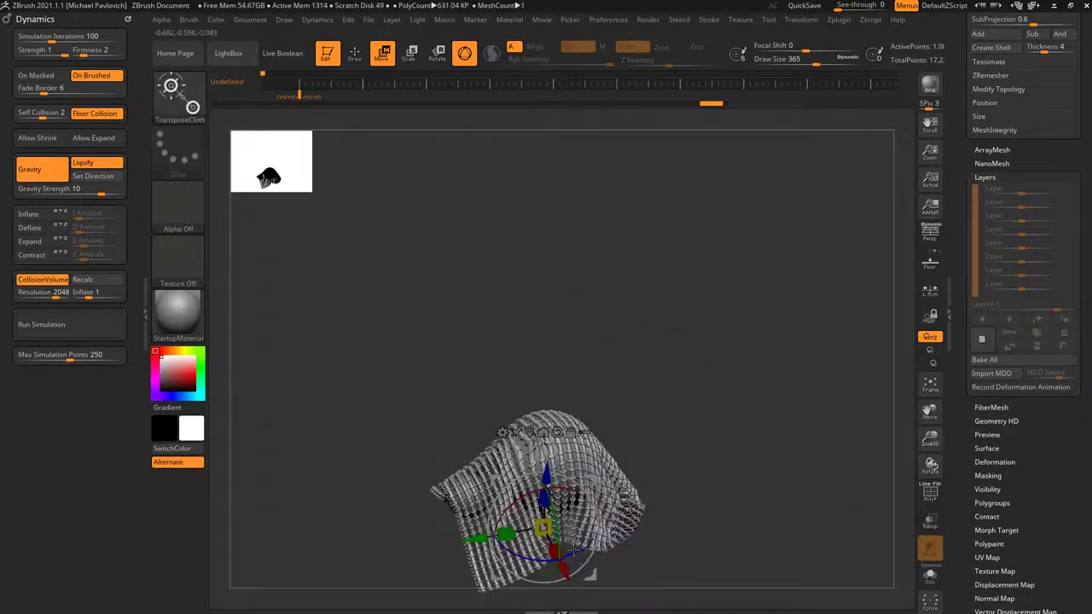
mouse_move(573, 550)
right_mouse_down()
mouse_move(759, 474)
mouse_move(562, 531)
right_mouse_up()
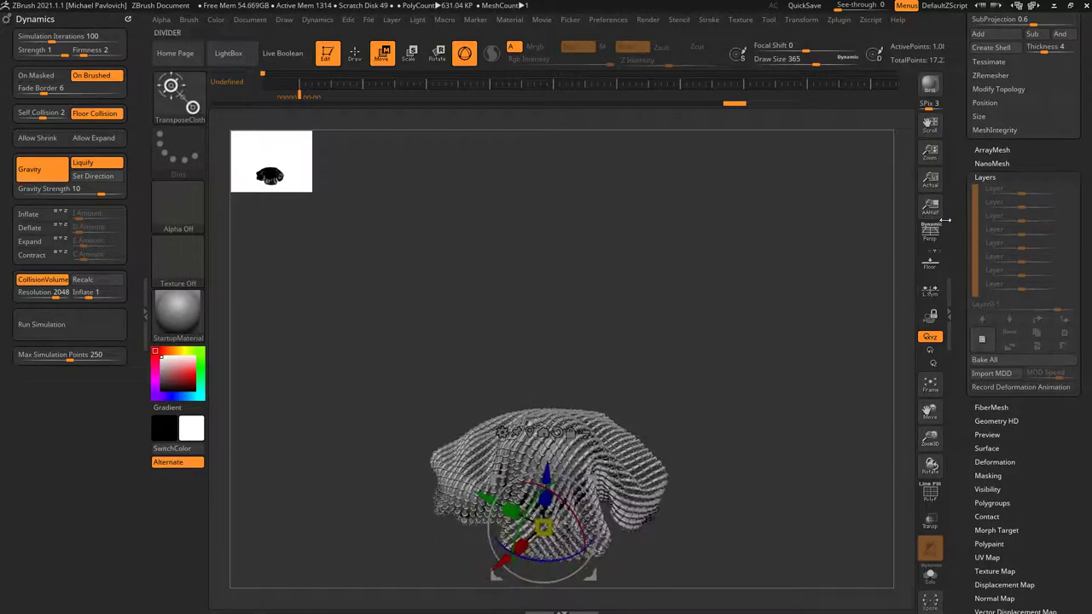
Step: Change the draped cloth's MicroPoly pattern to Chainmail02, then turn MicroPoly off in the Dynamic Subdiv settings
scroll(1028, 224, "up", 5)
left_click(999, 108)
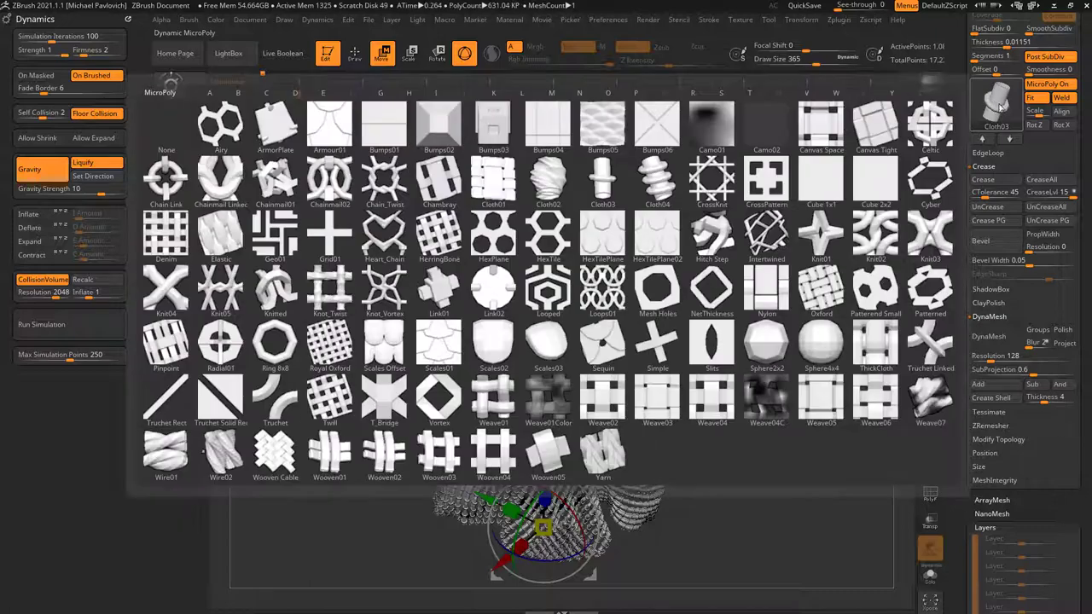
left_click(329, 181)
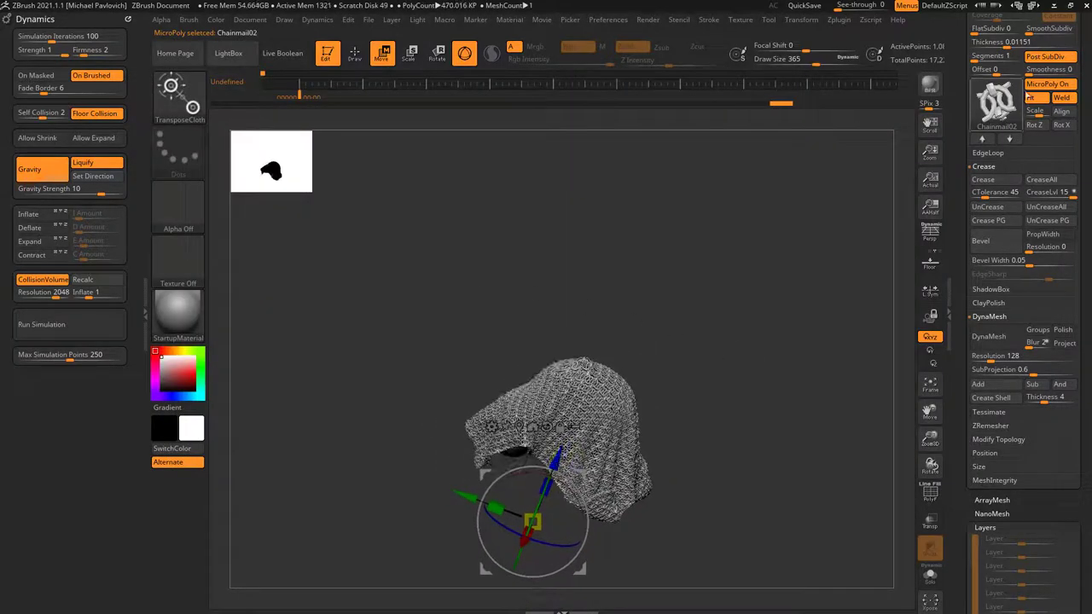
scroll(1029, 157, "up", 2)
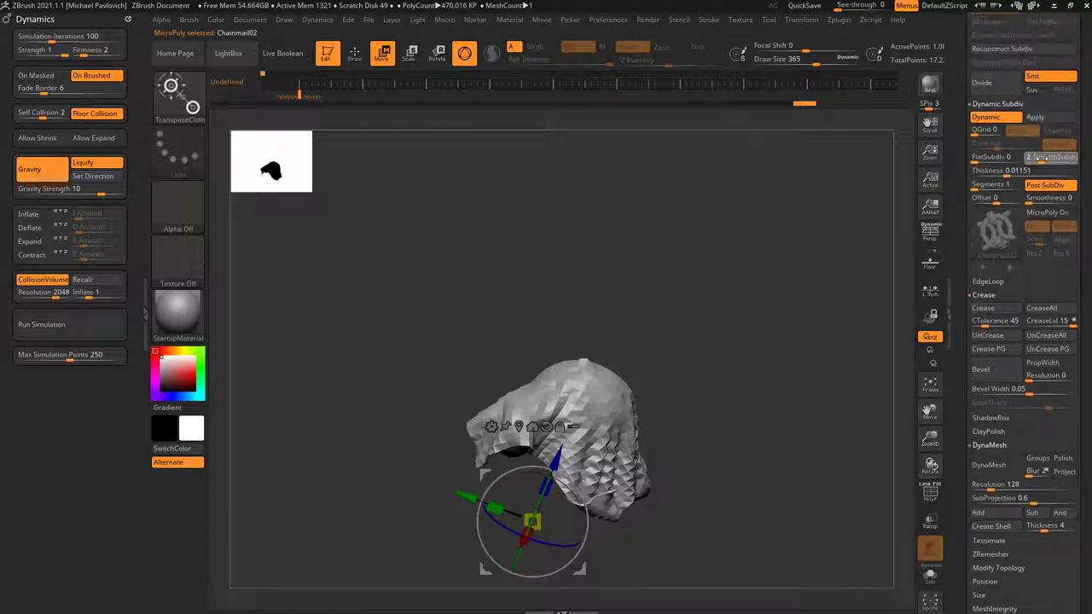